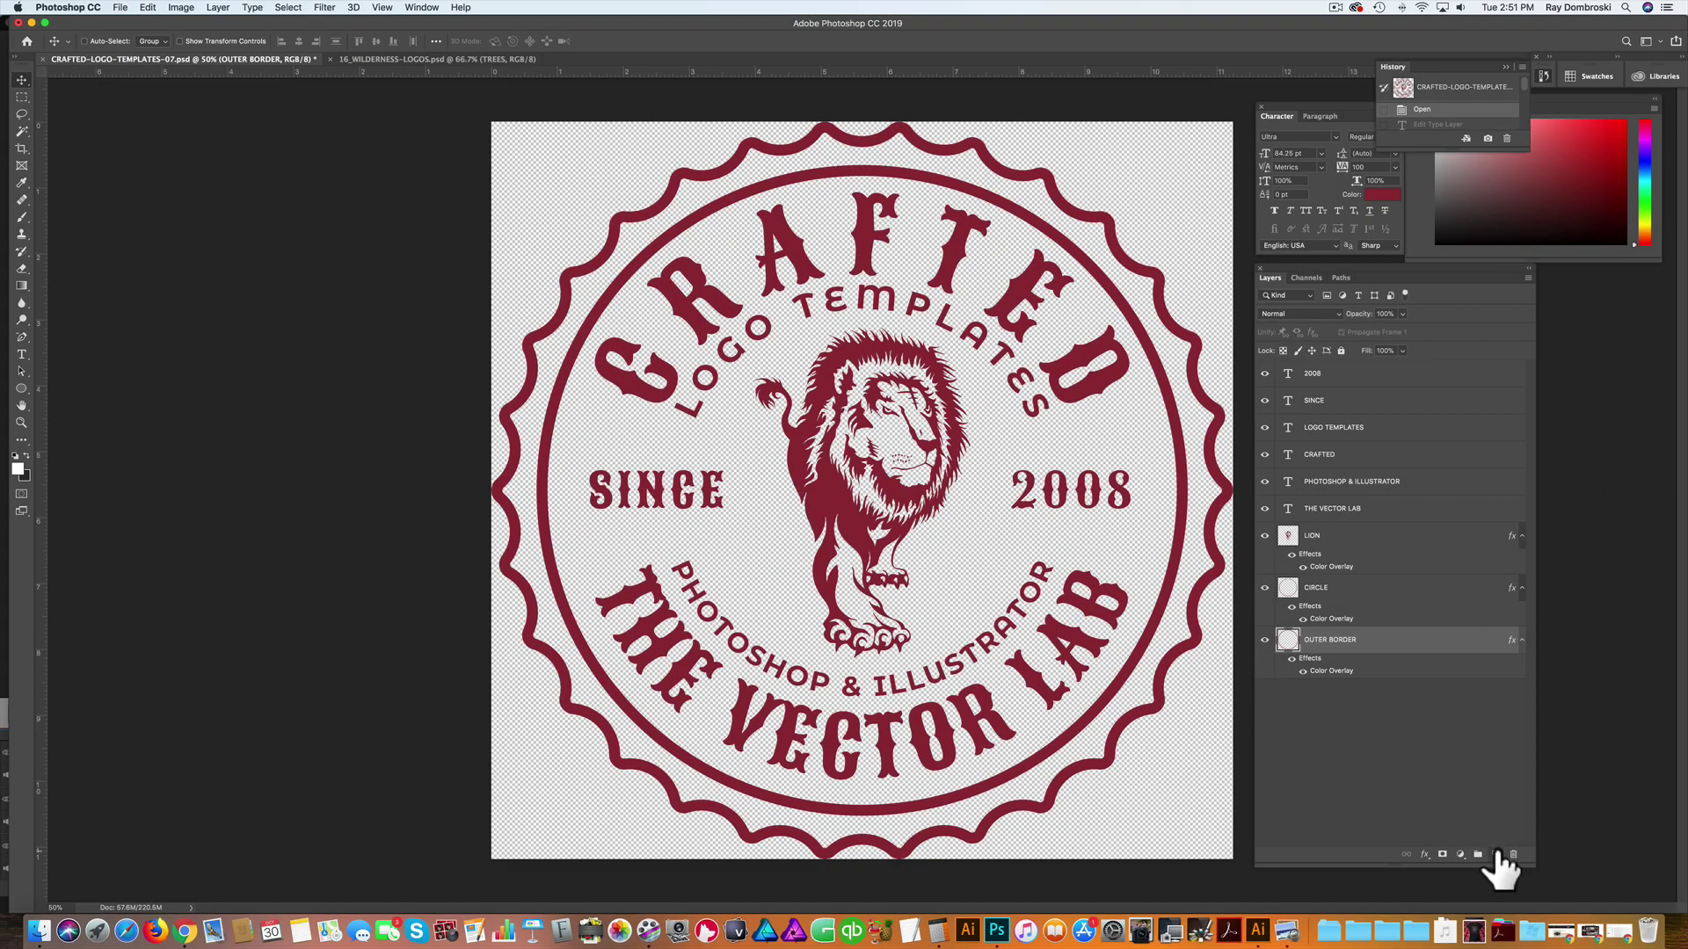
Step: Add a new layer beneath the outer border layer and fill the whole canvas on it with white
left_click(1495, 854)
left_click_drag(1415, 644, 1416, 724)
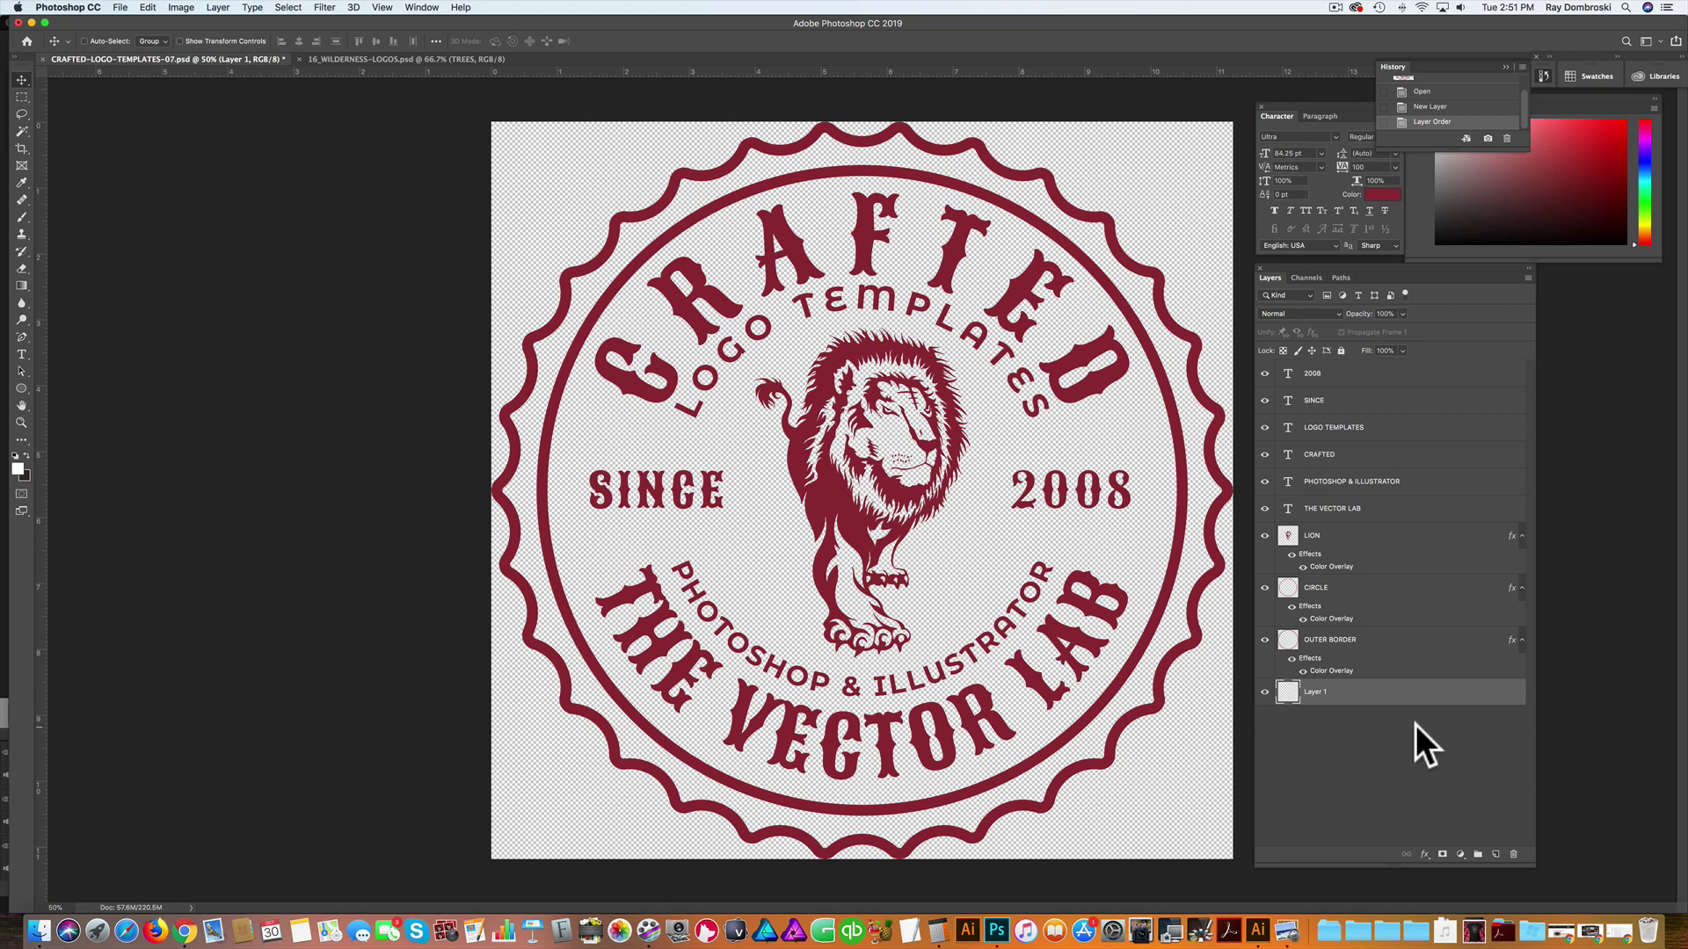
key("super+a")
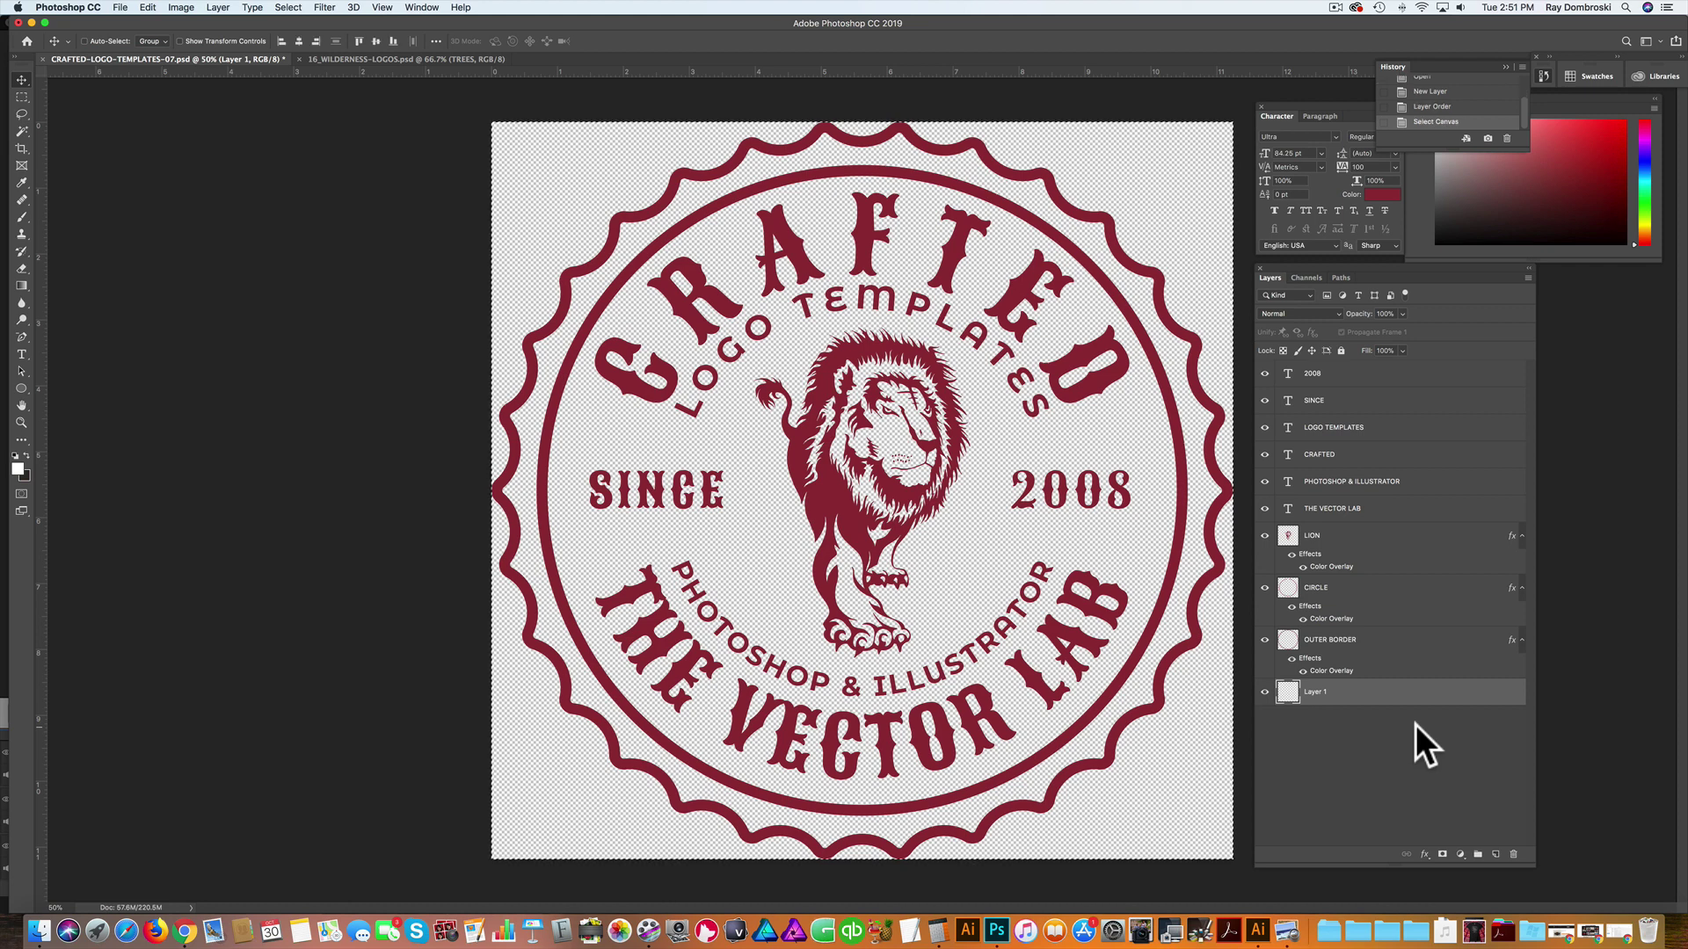
key("shift+BackSpace")
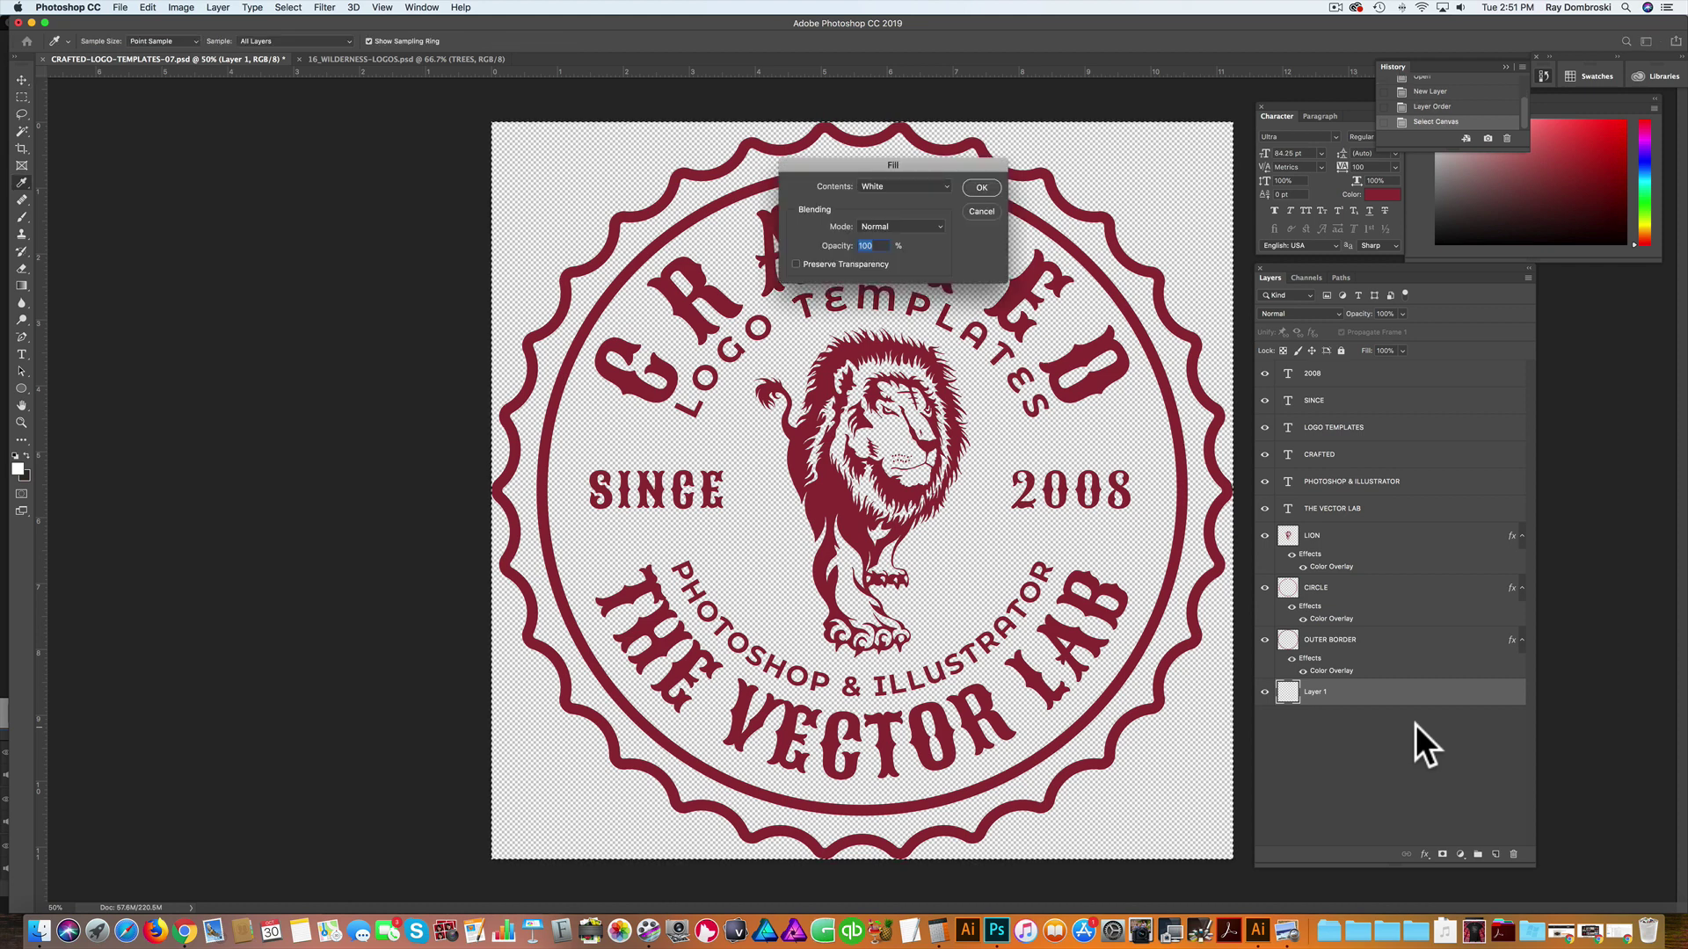
left_click(981, 186)
left_click(21, 79)
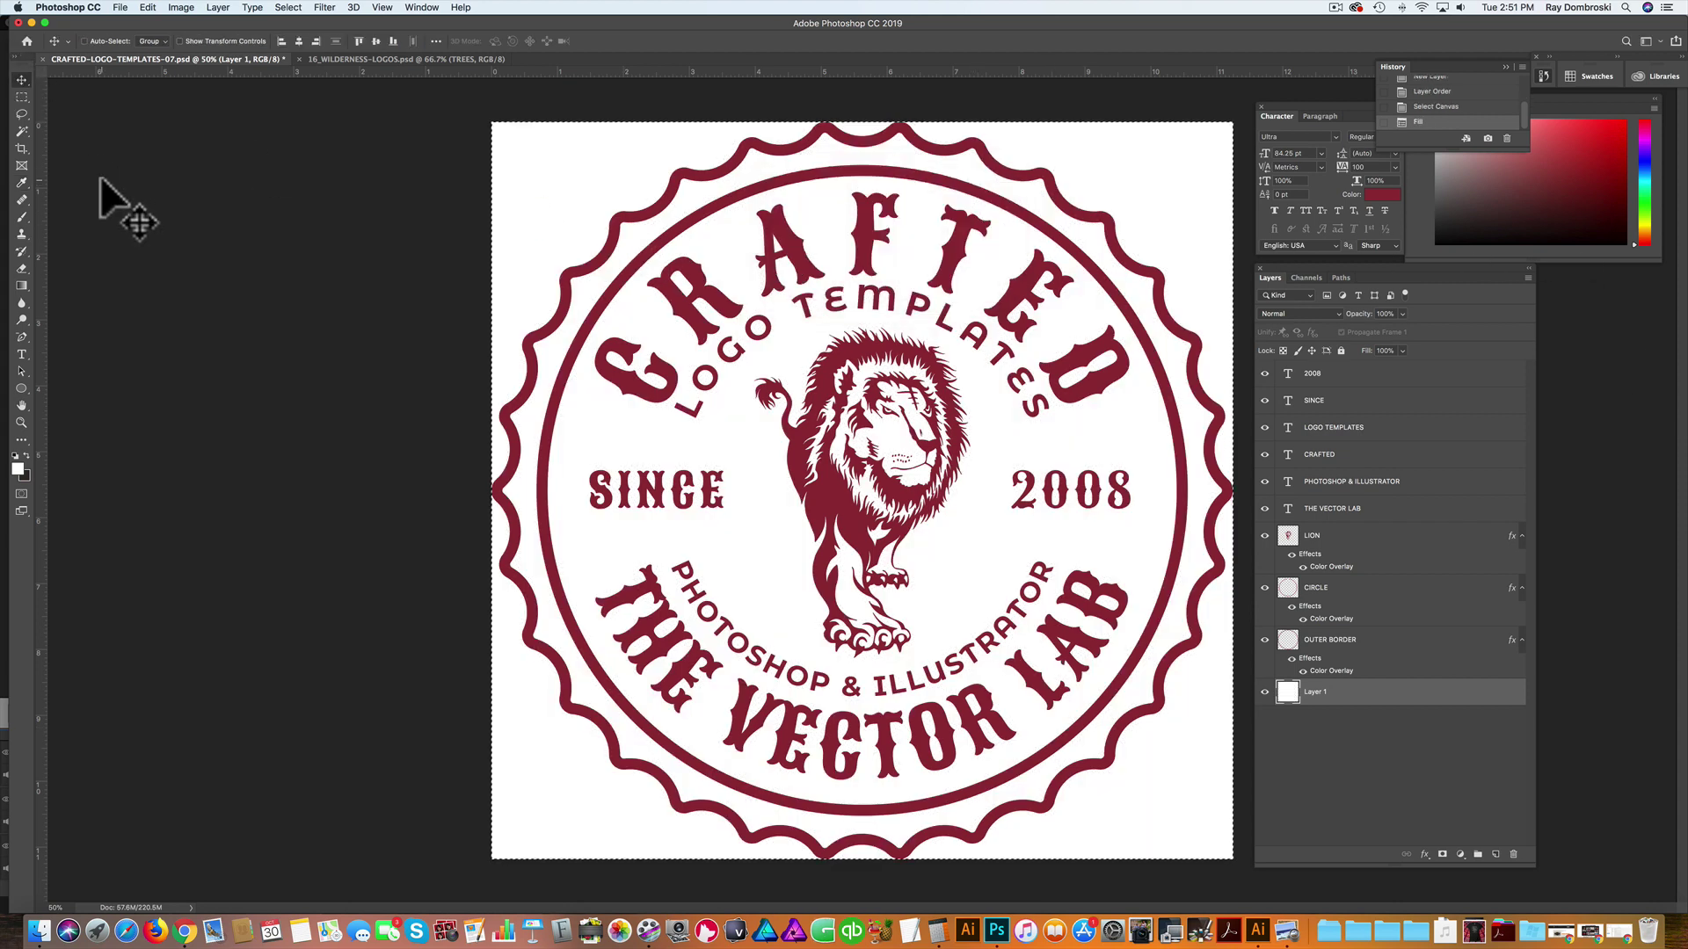
left_click(22, 97)
key("super+d")
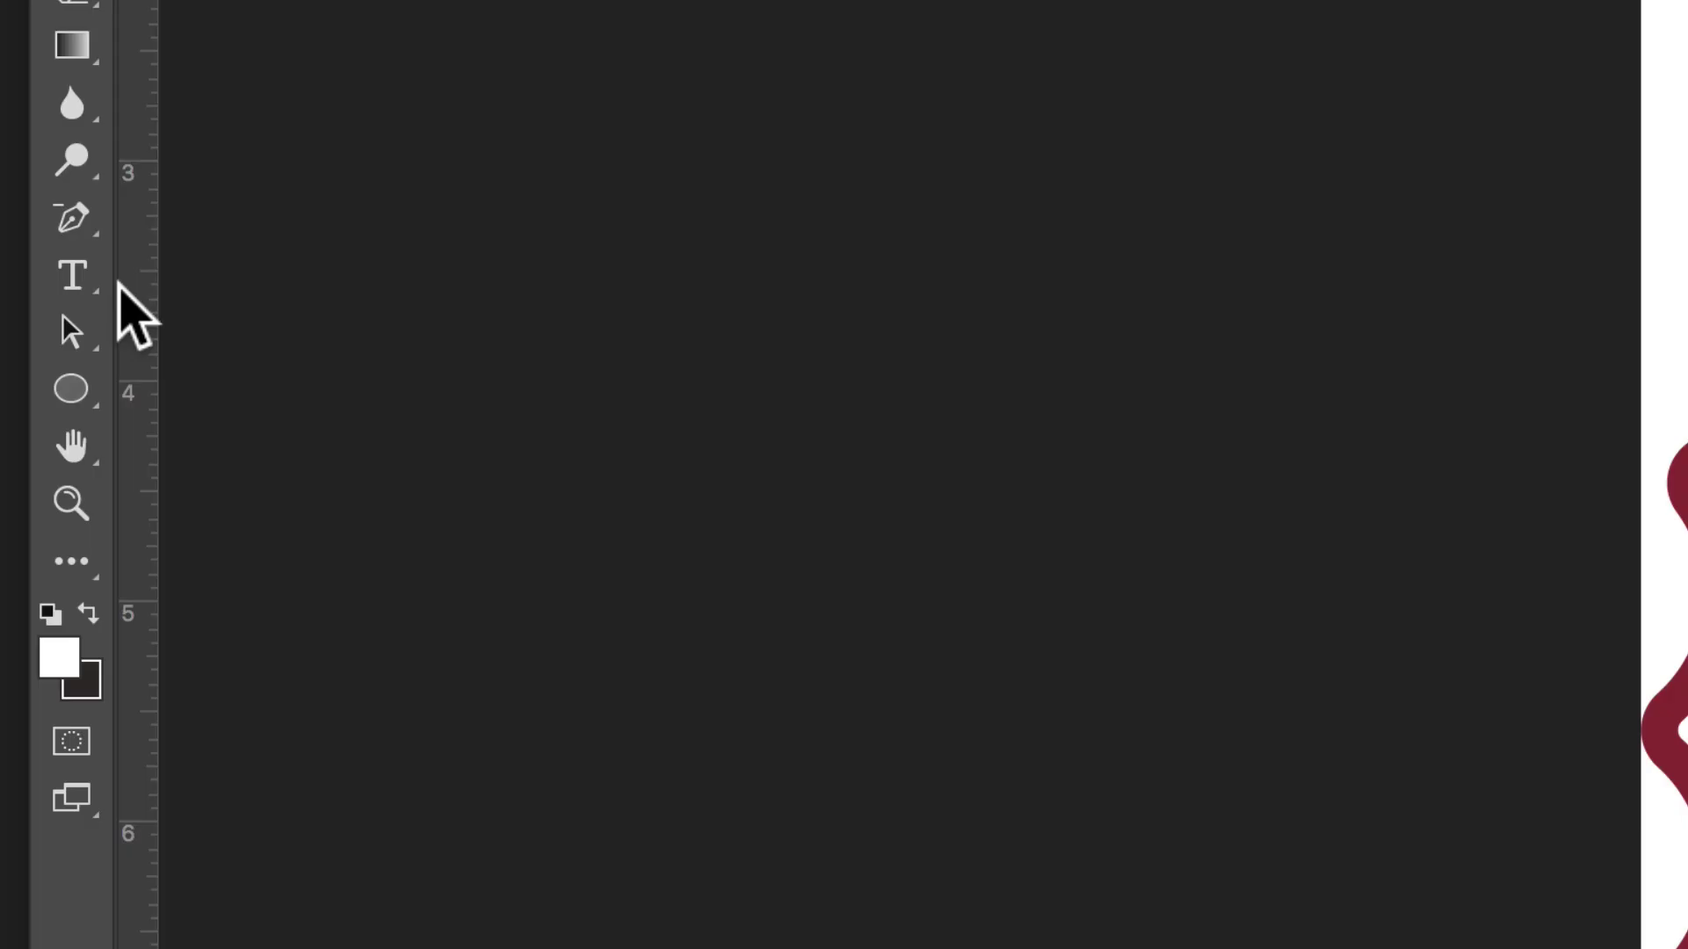
Step: Replace the curved CRAFTED text at the top of the badge with BIG PINE
left_click(71, 276)
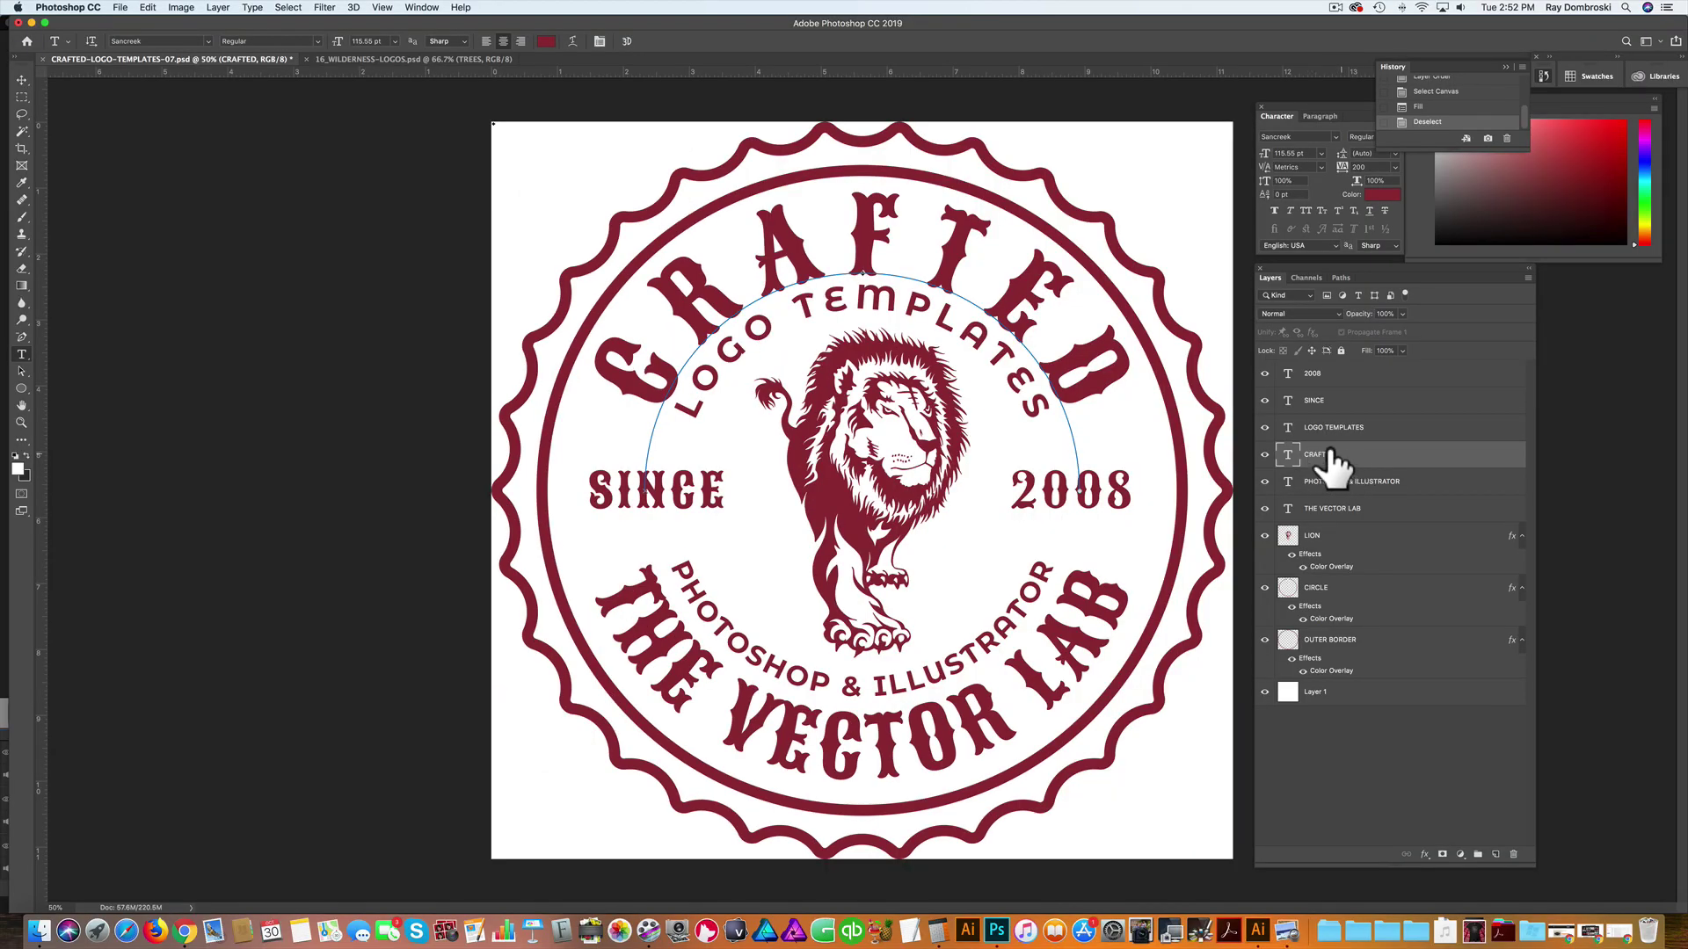
left_click_drag(1069, 378, 790, 207)
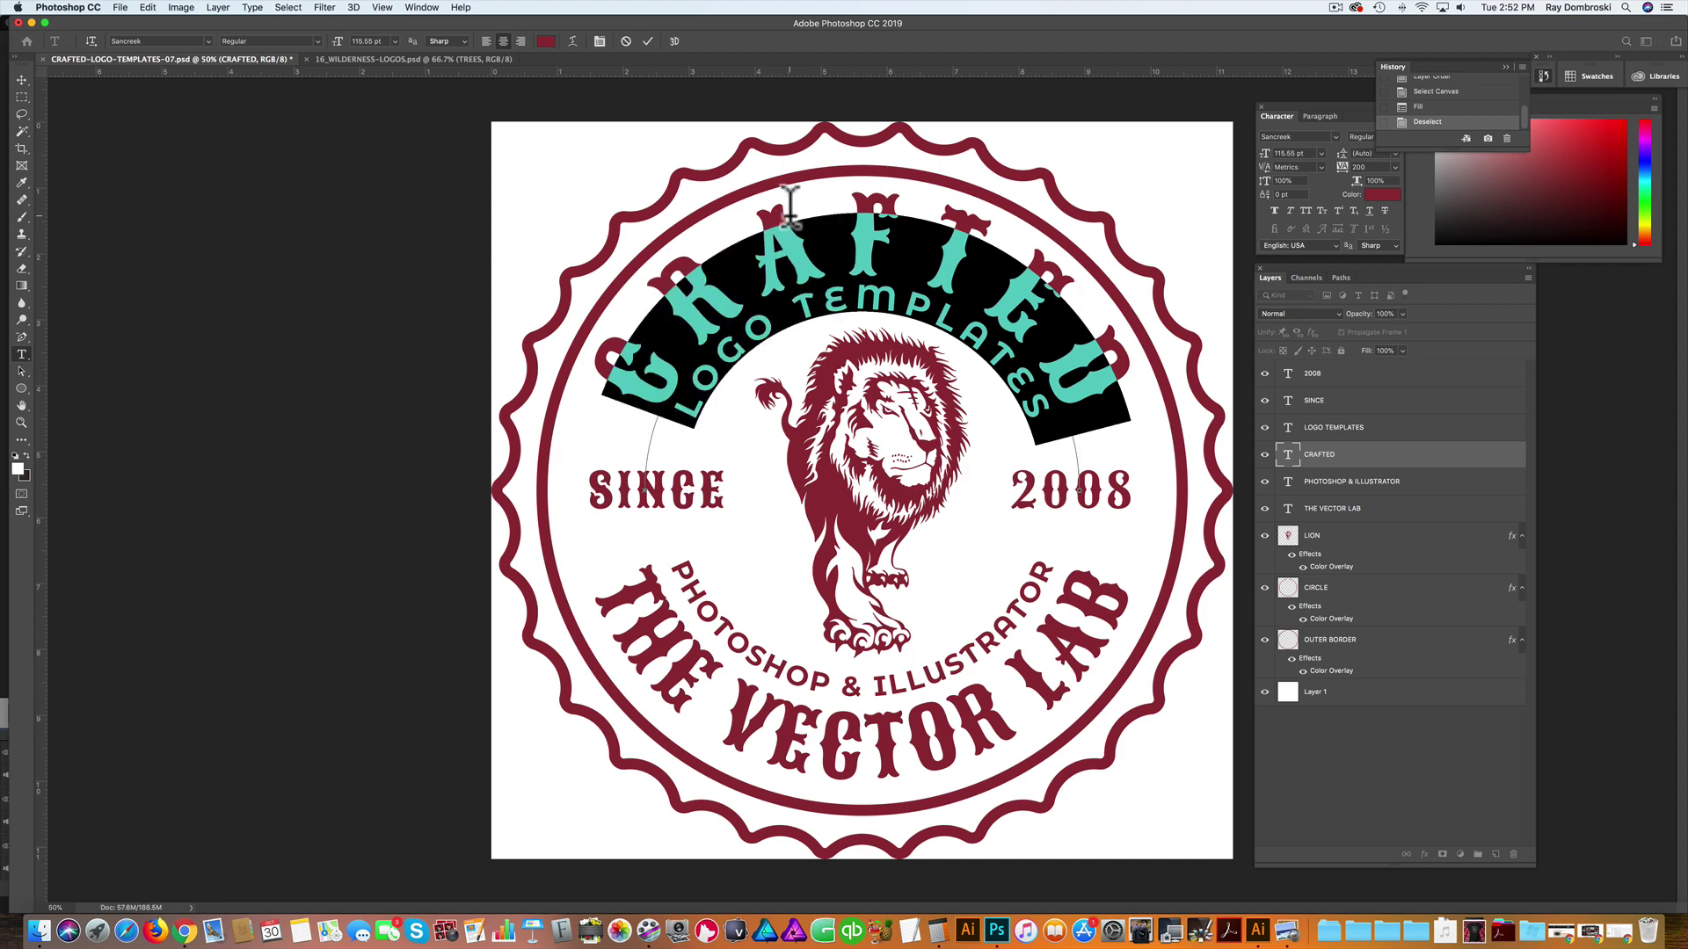
type("BI")
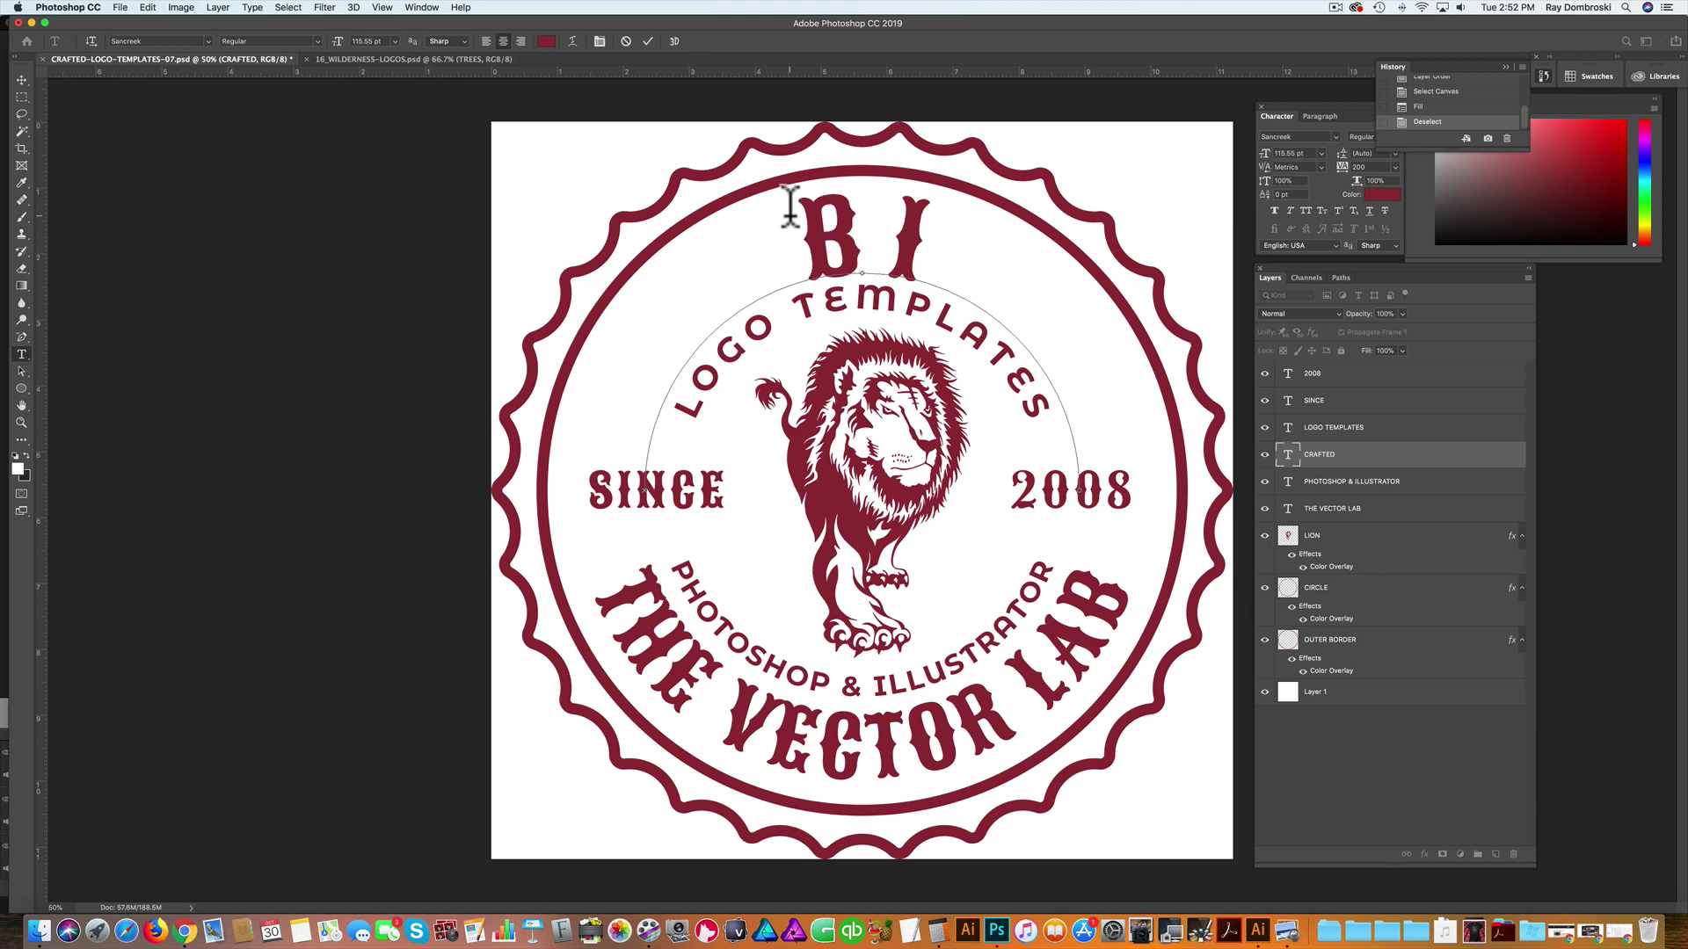
type("G PINE")
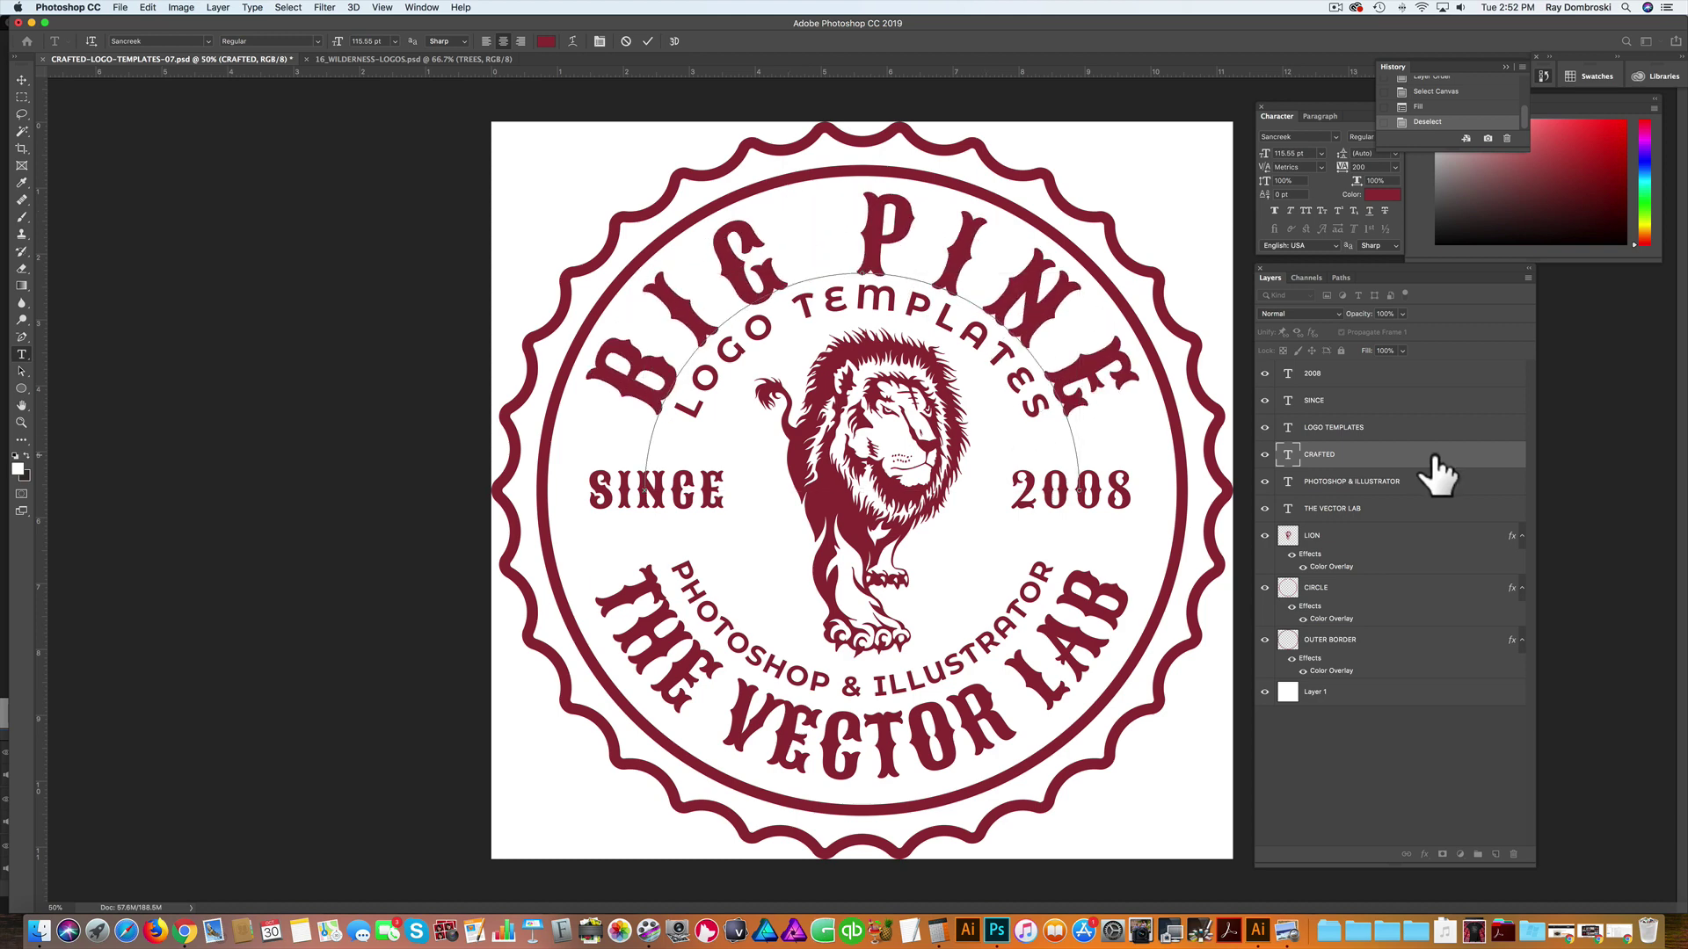
Step: Replace the curved THE VECTOR LAB text at the bottom of the badge with OUTFITTERS
left_click(1370, 507)
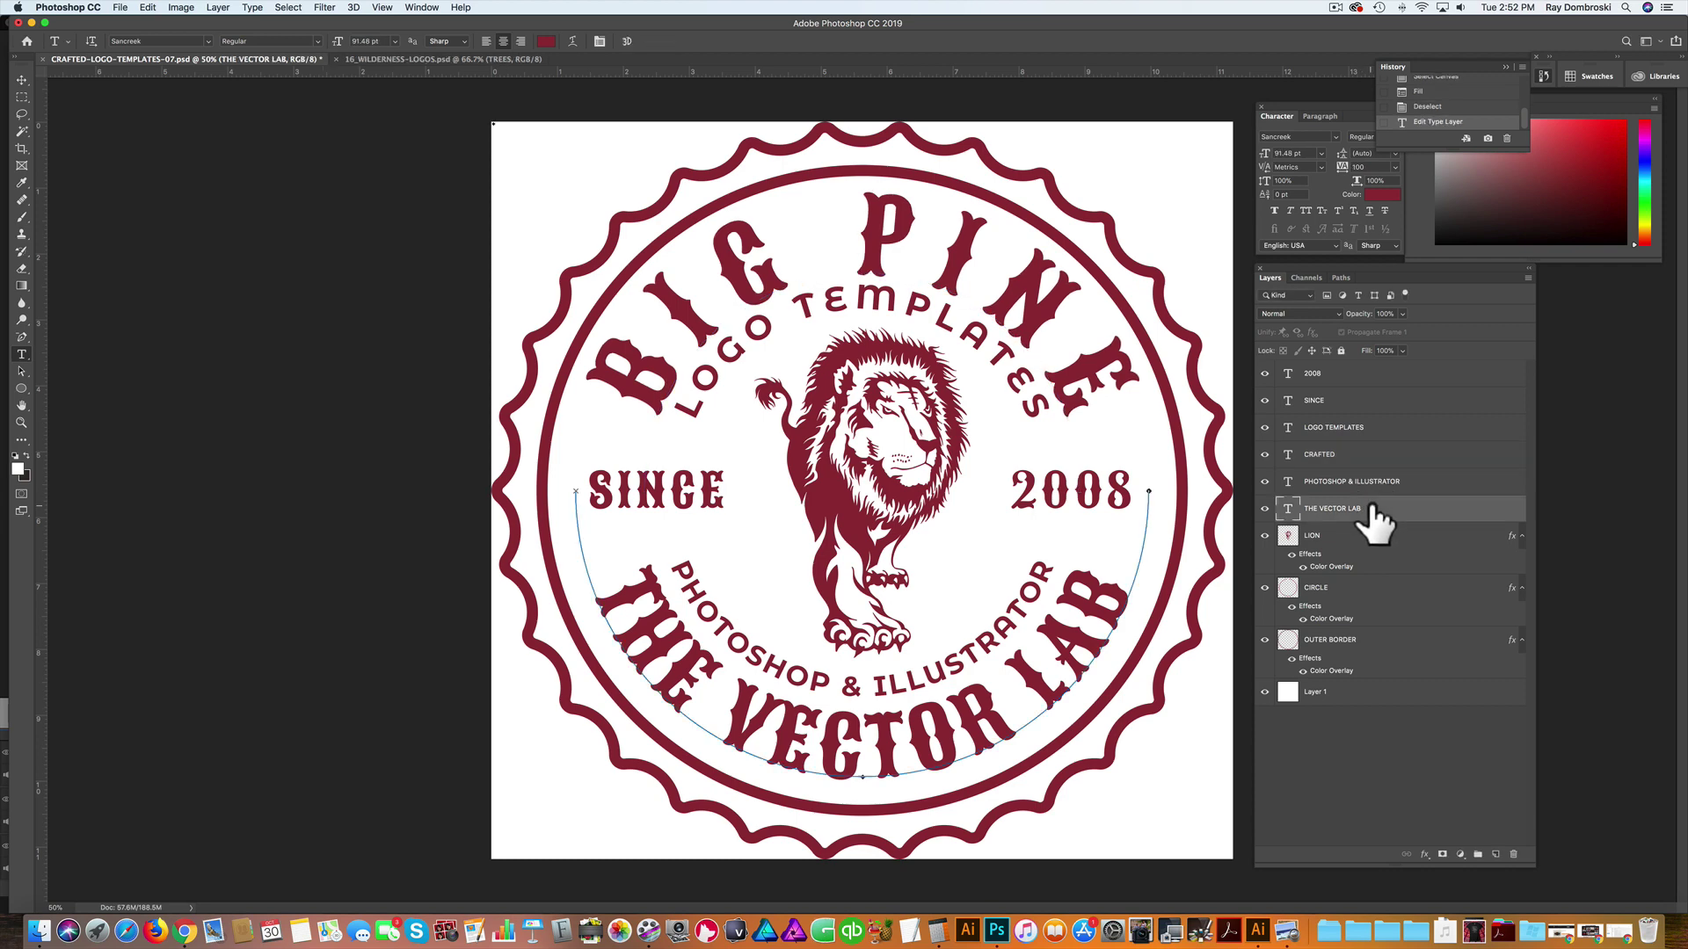
triple_click(959, 717)
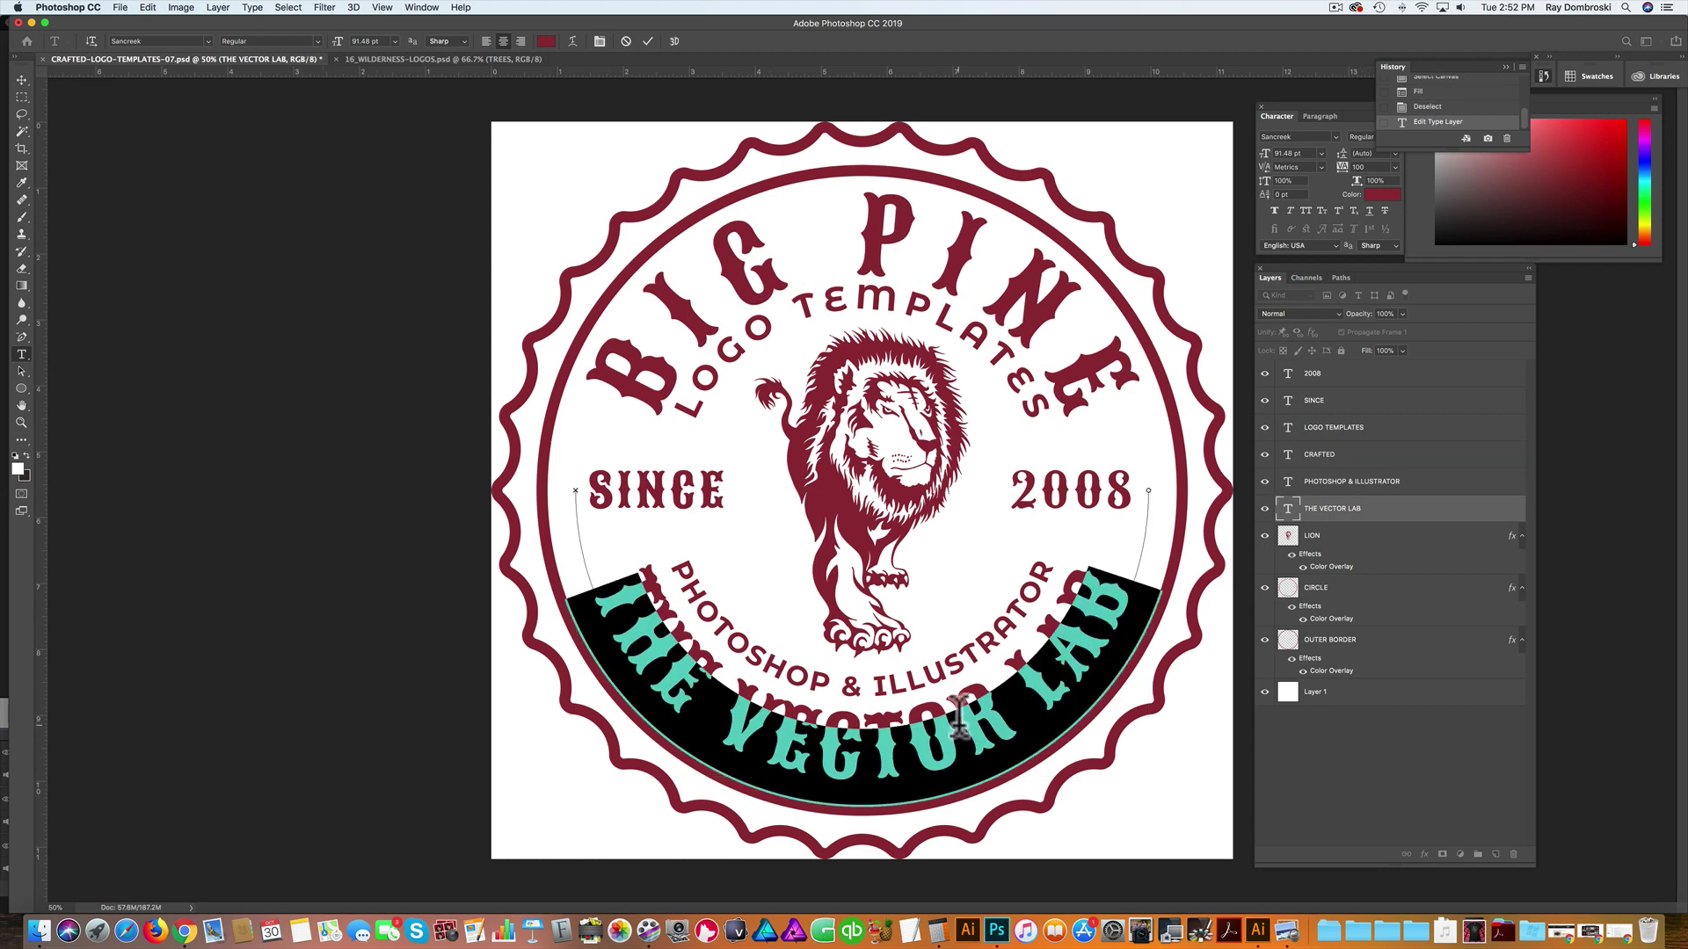
type("OUTFITTTERS")
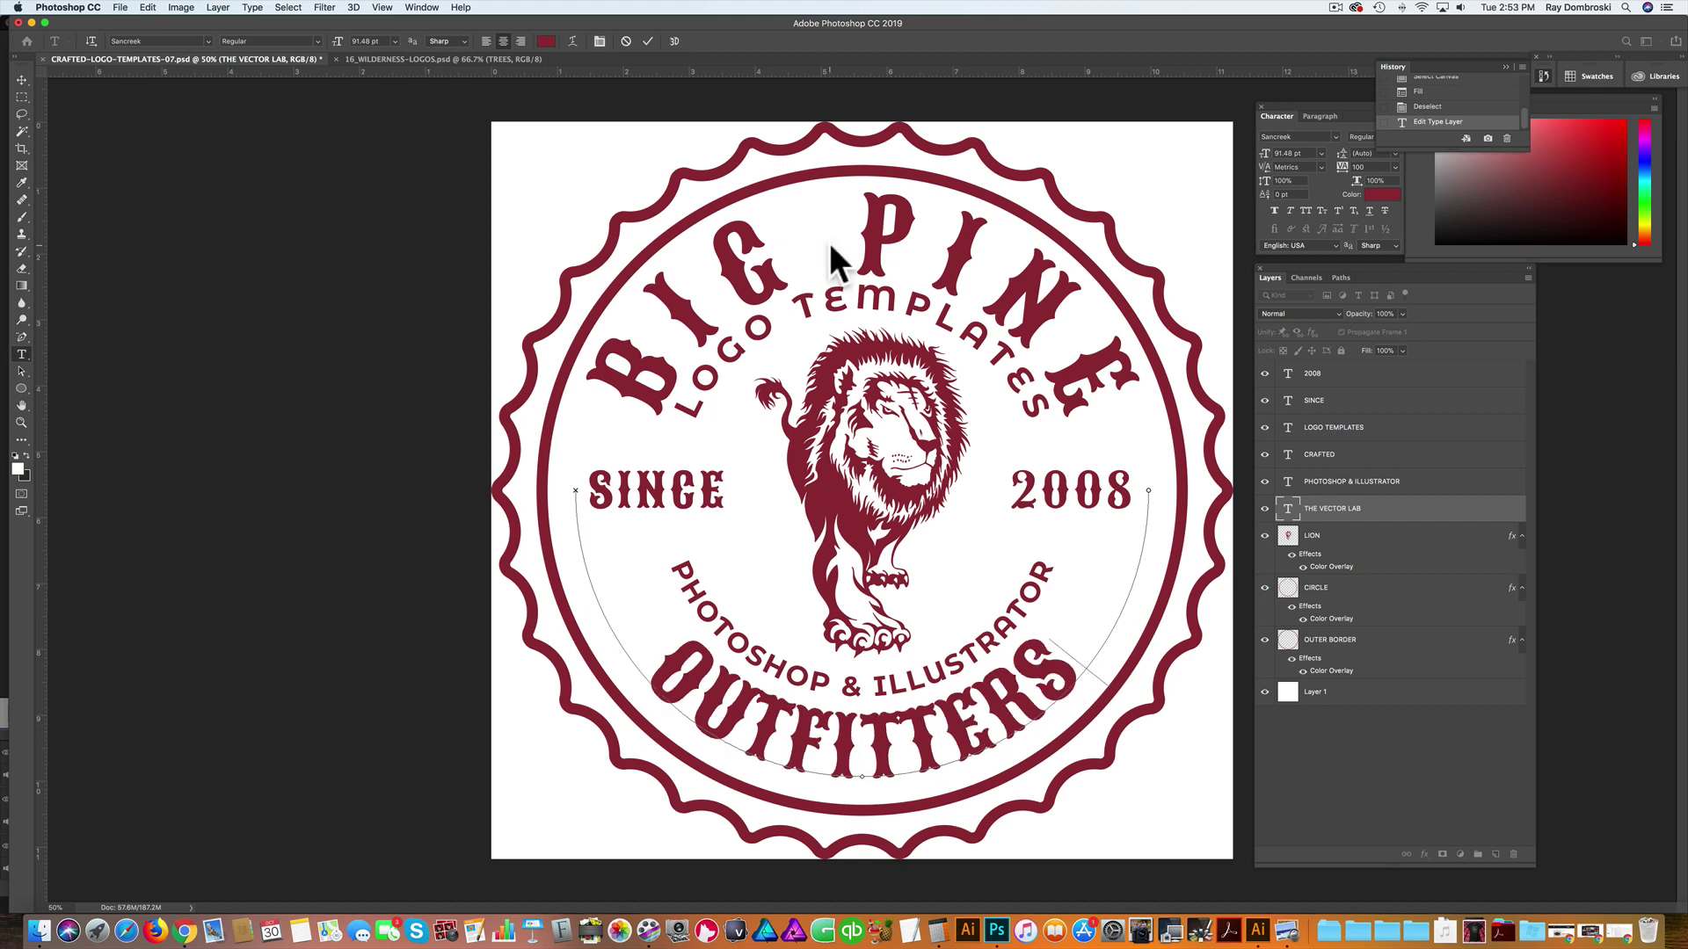
Step: Consult the font sample document and change the OUTFITTERS text's font to Ultra Regular
key("super+Tab")
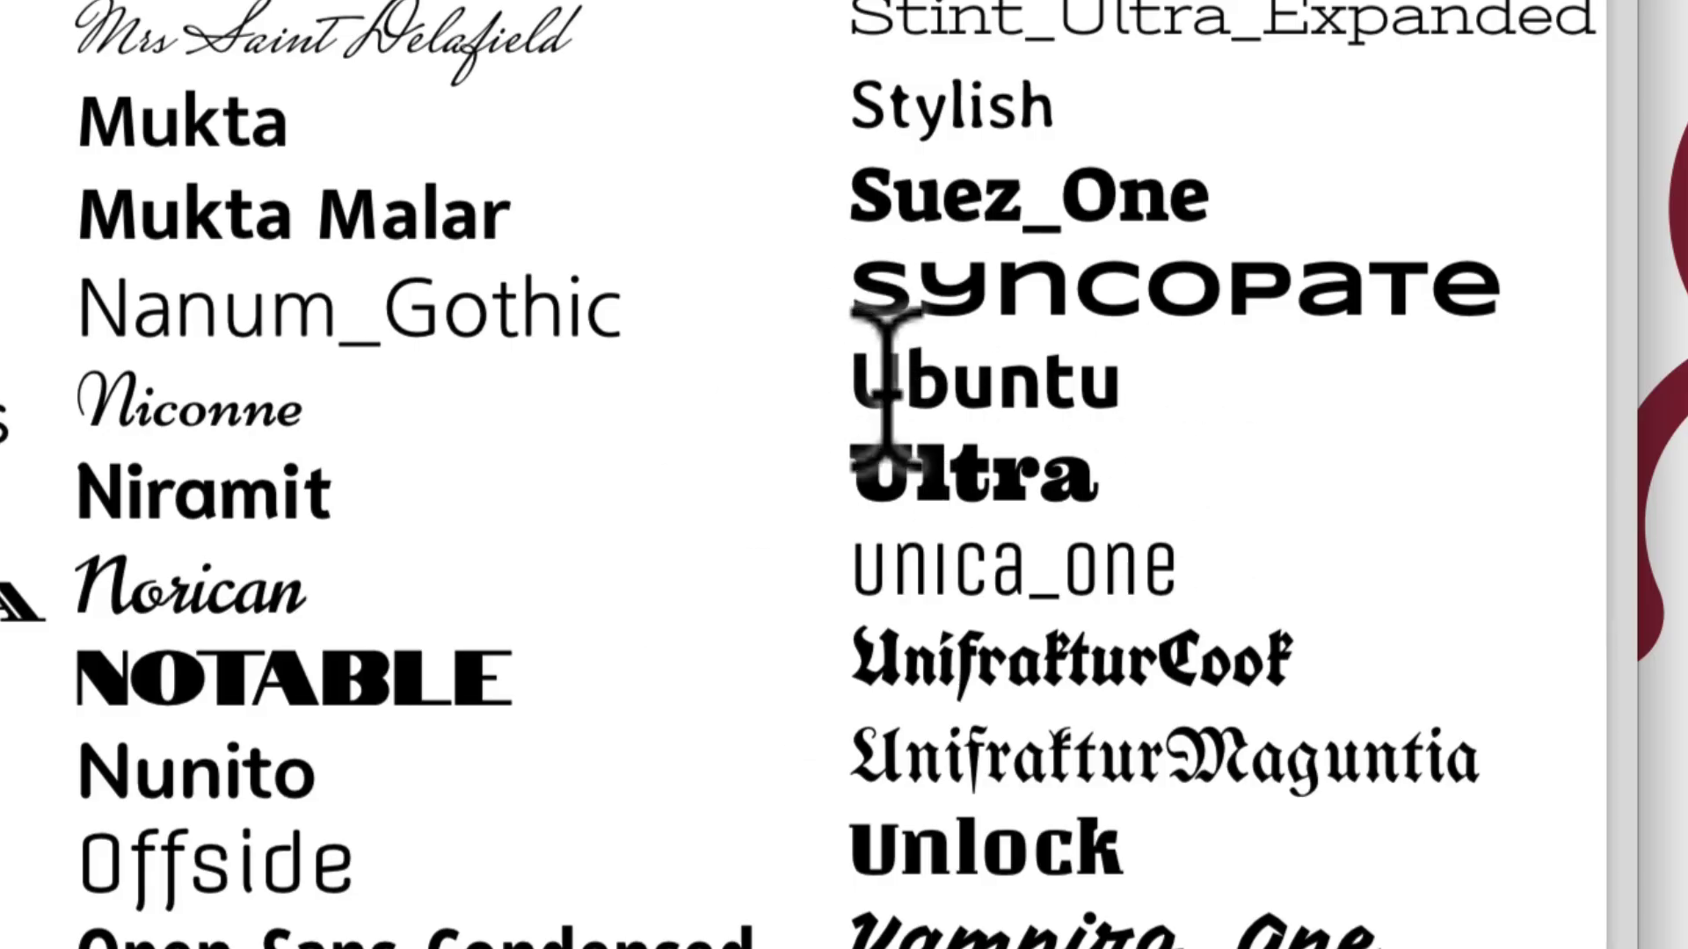
key("super+Tab")
left_click(1020, 756)
key("ctrl+a")
left_click(1020, 756)
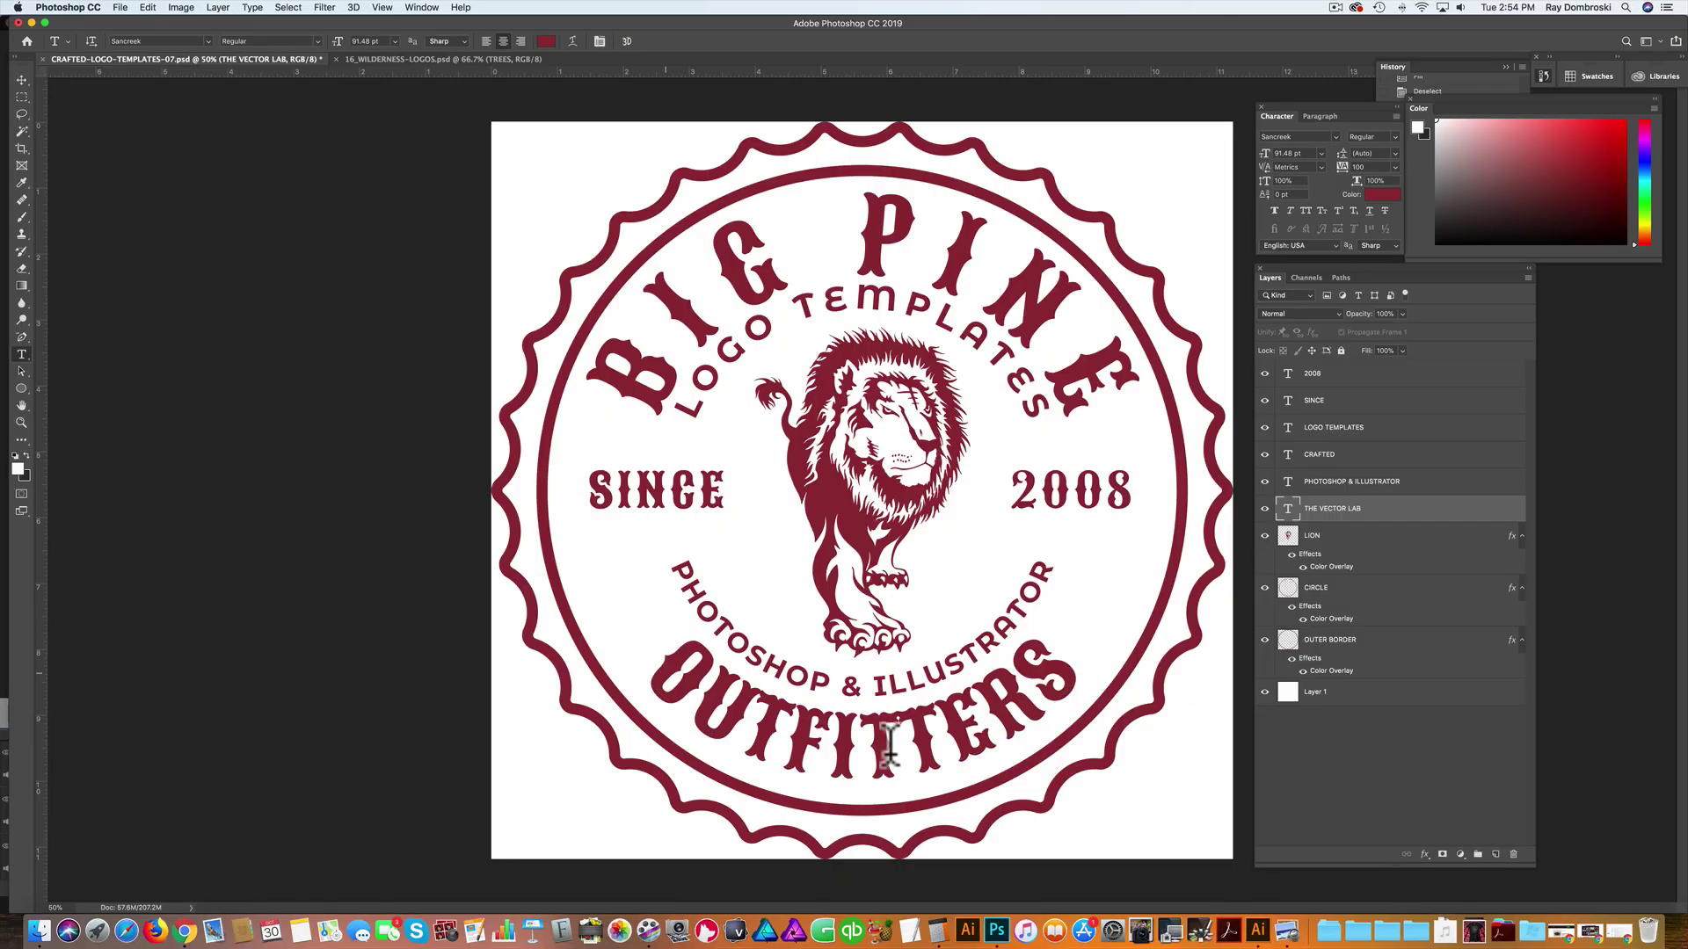
key("super+a")
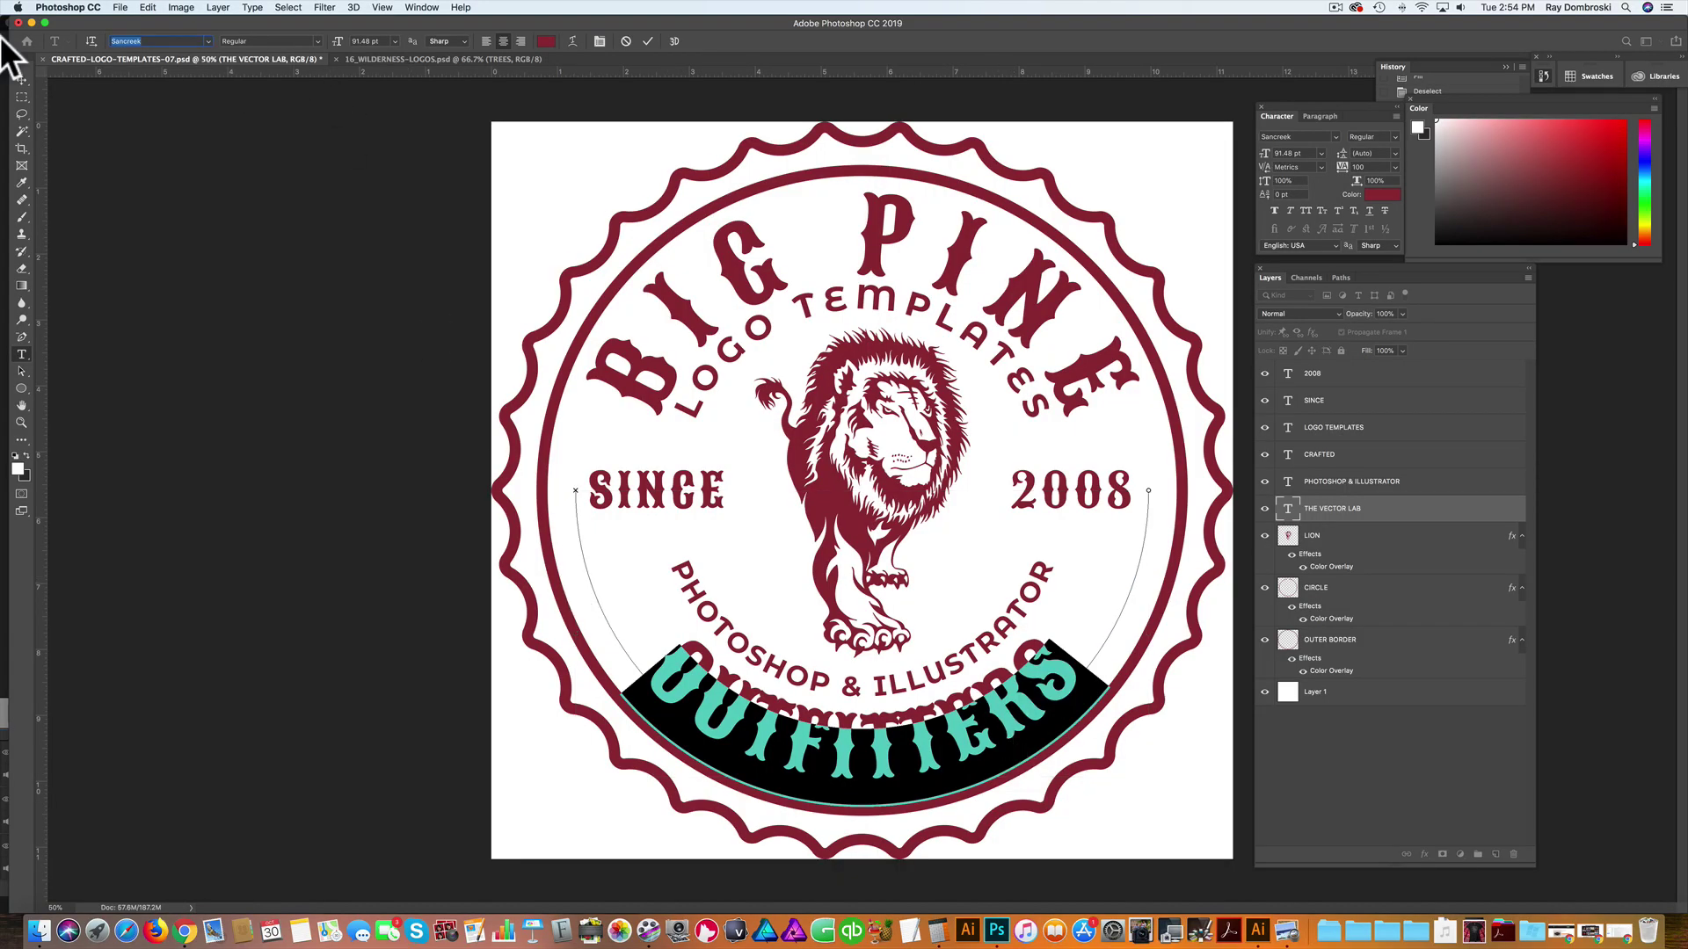
type("ultra")
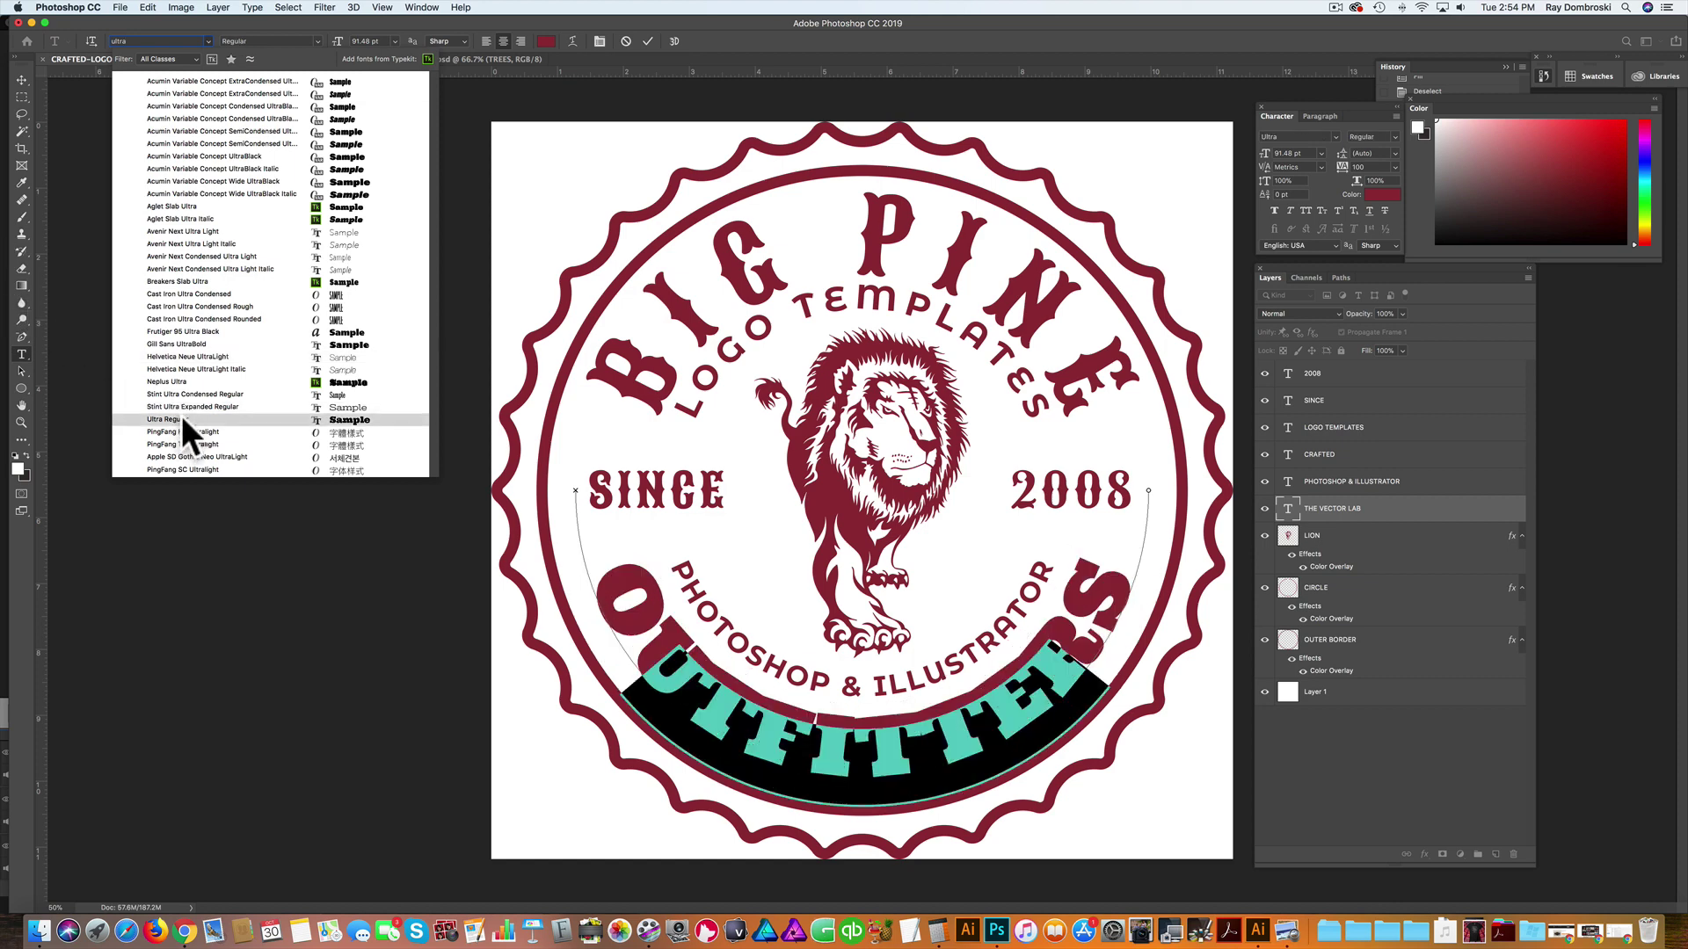
left_click(181, 417)
key("super+Return")
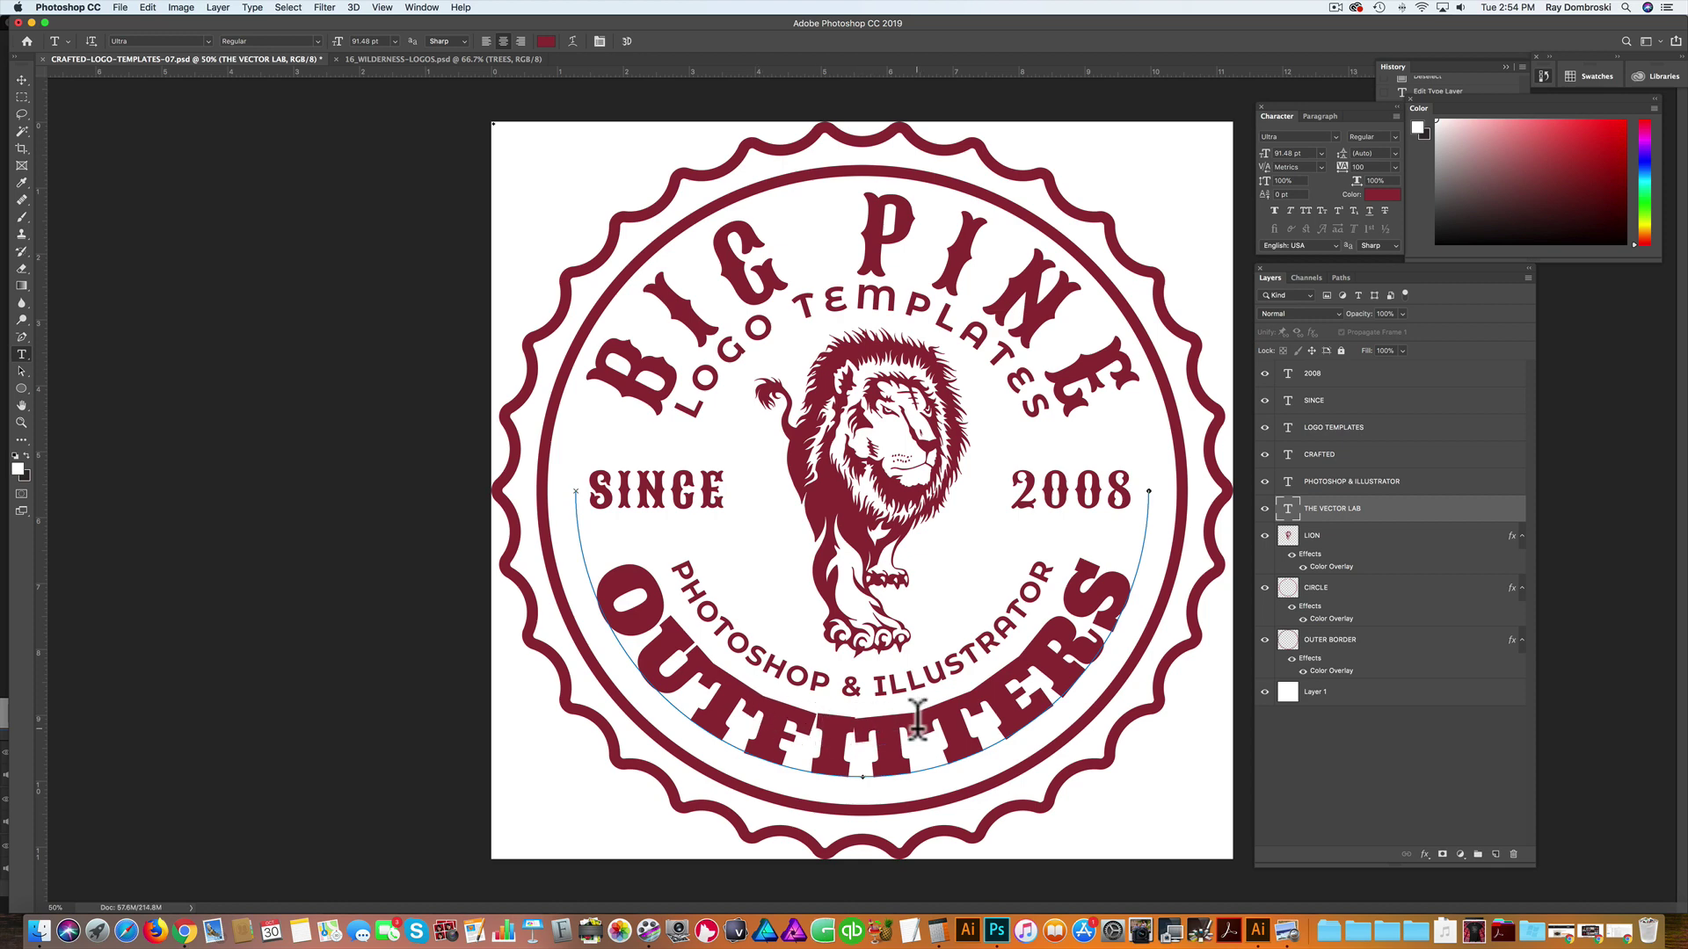
Step: Set the OUTFITTERS text to 90 pt with a tracking of 200
double_click(738, 703)
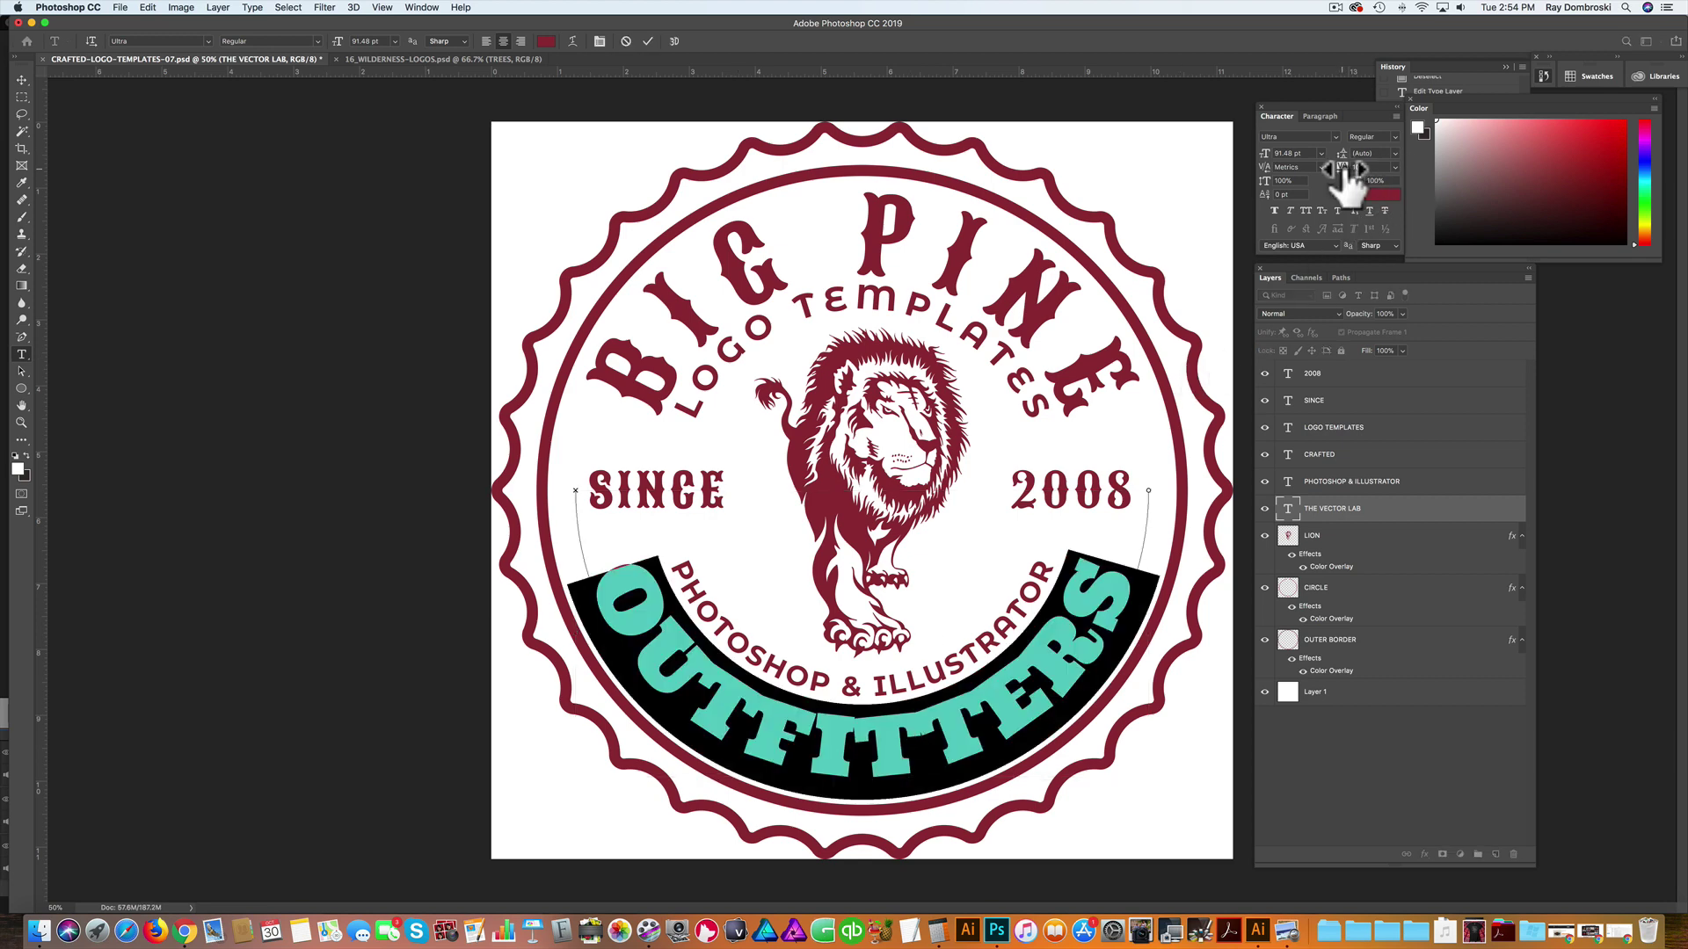
left_click_drag(1344, 166, 1345, 165)
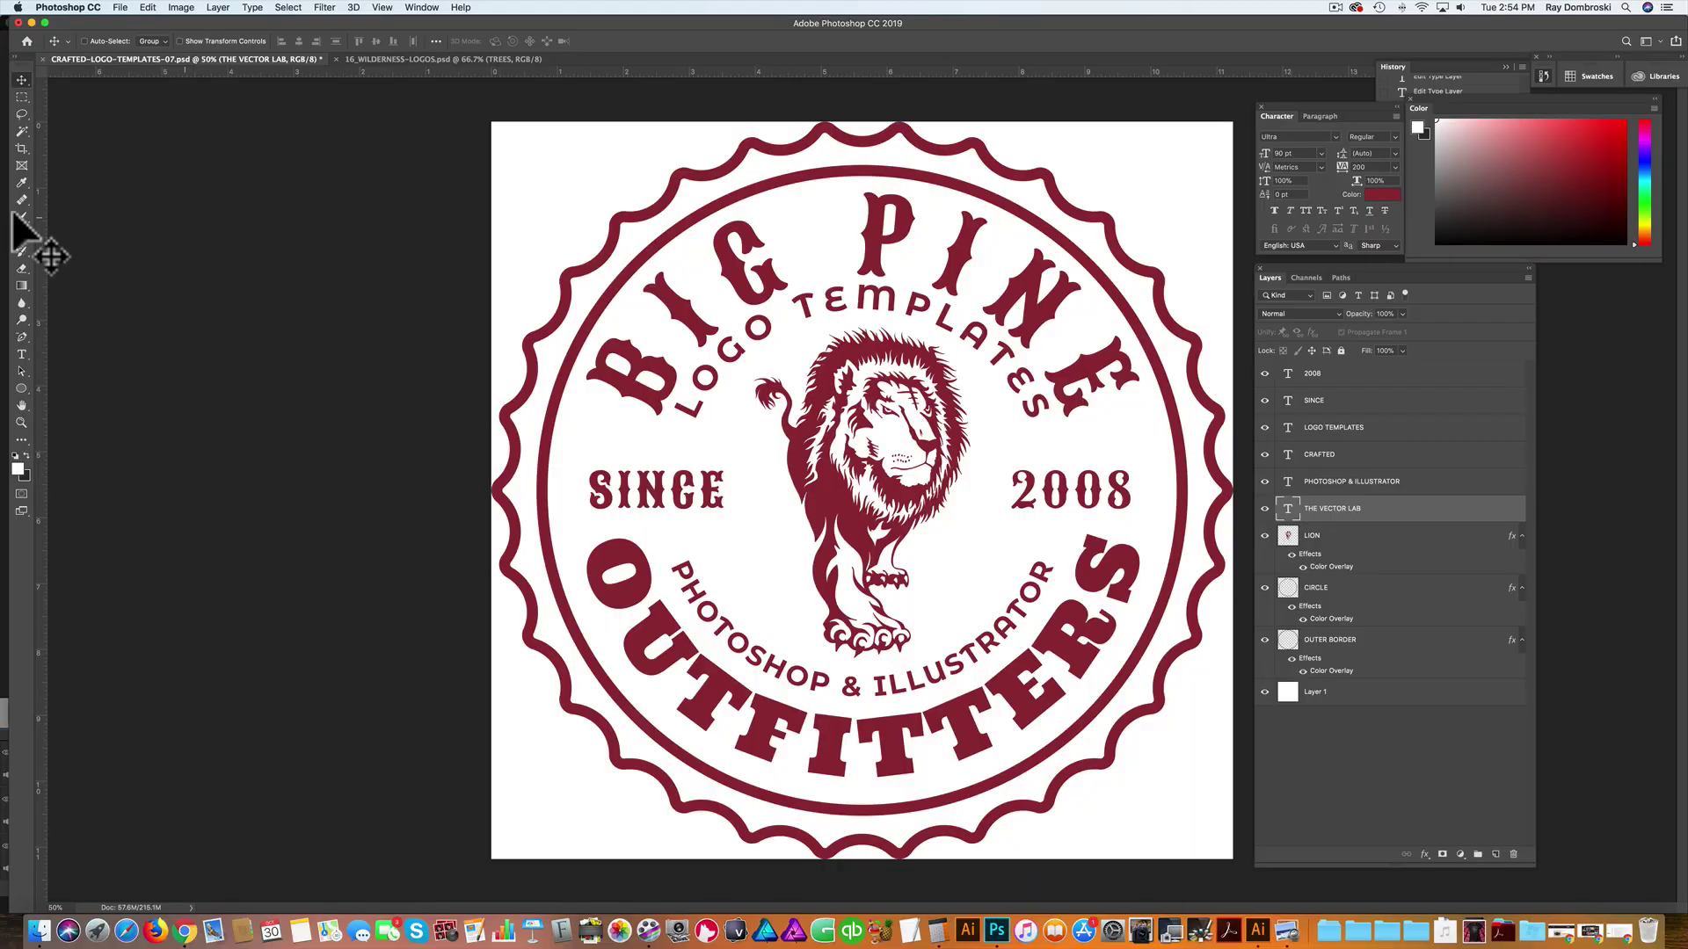
Step: Change the font of the BIG PINE text to Ultra Regular
left_click(22, 354)
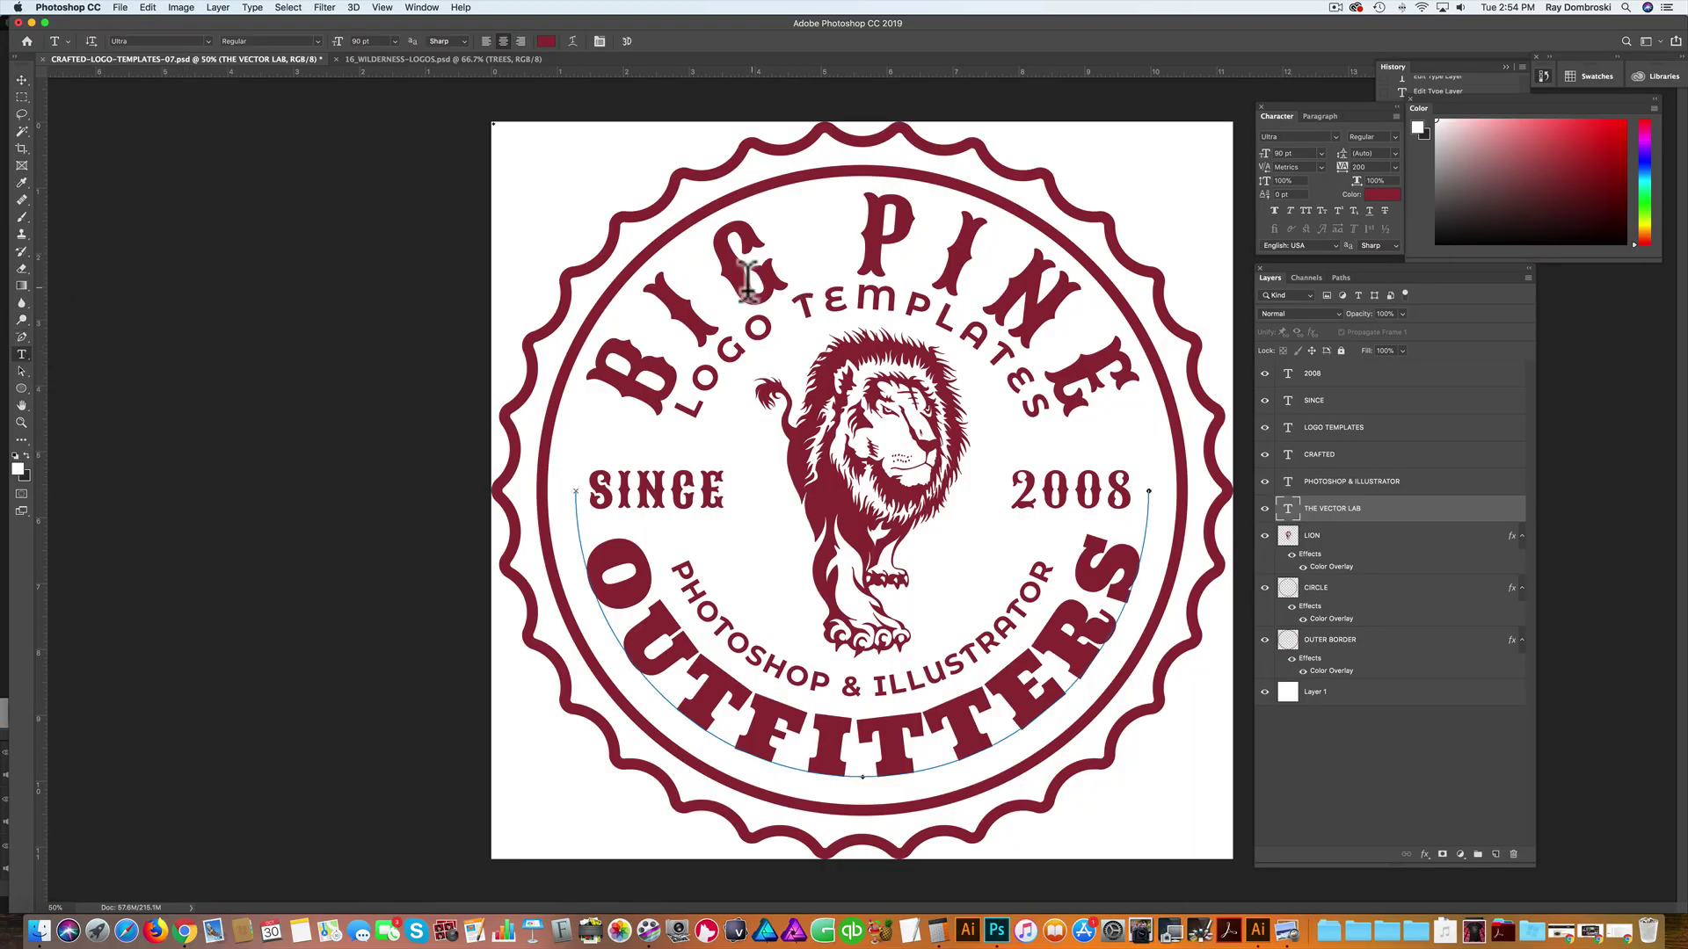
triple_click(830, 227)
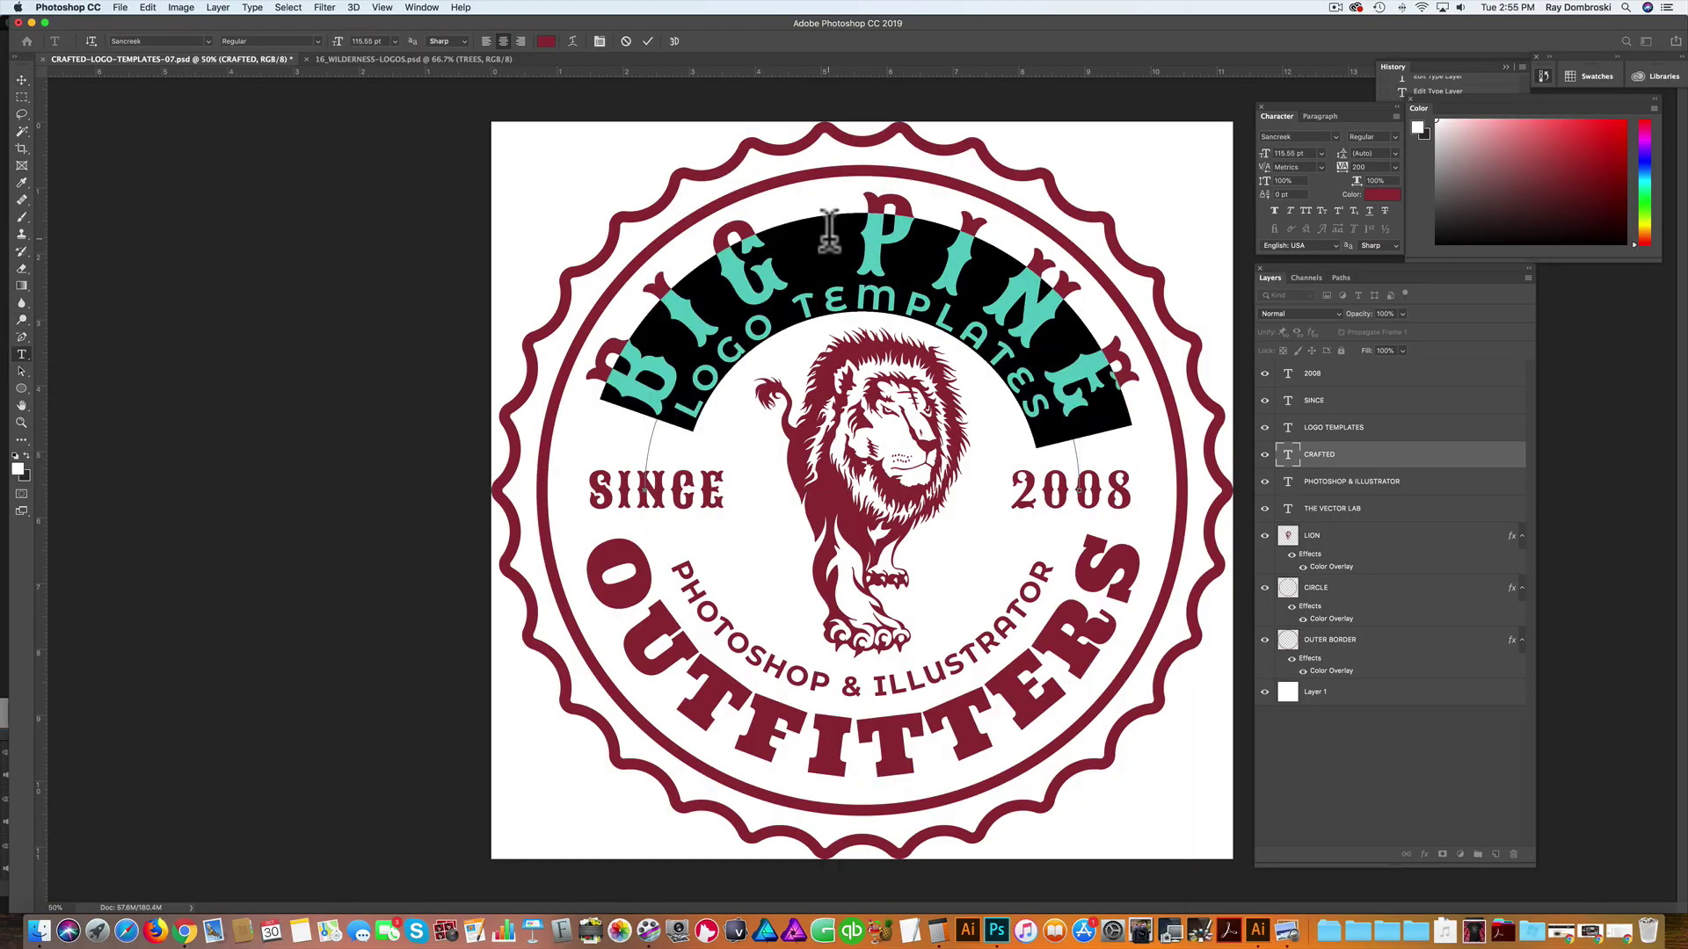
left_click(178, 40)
type("ultra")
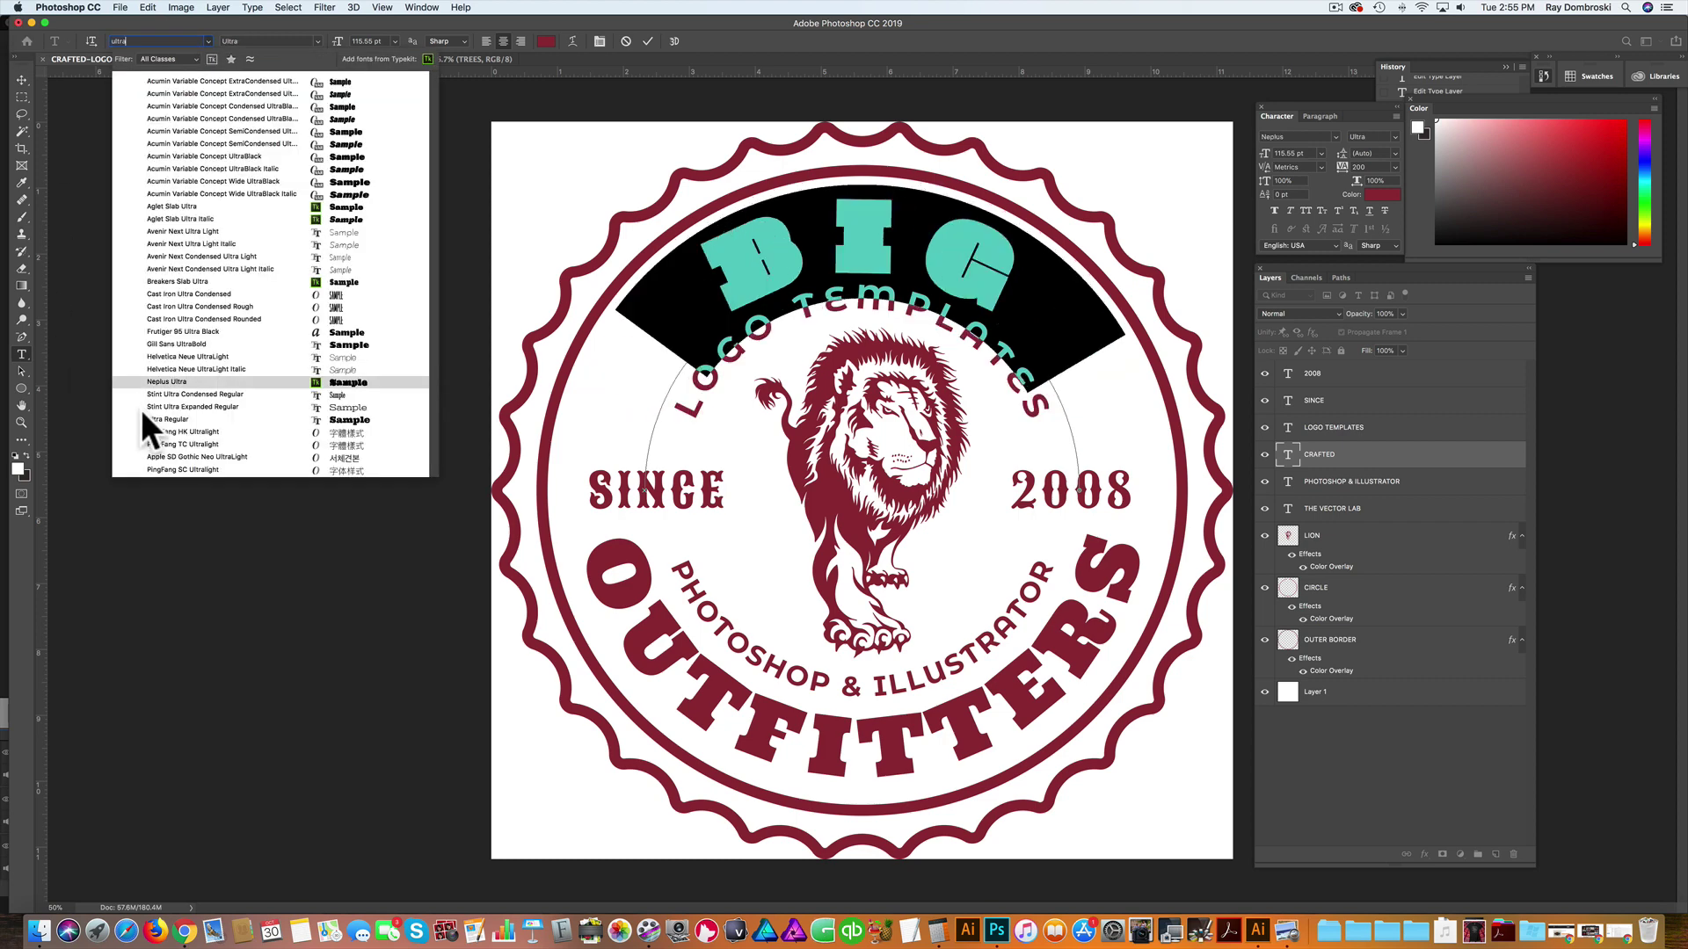
left_click(150, 414)
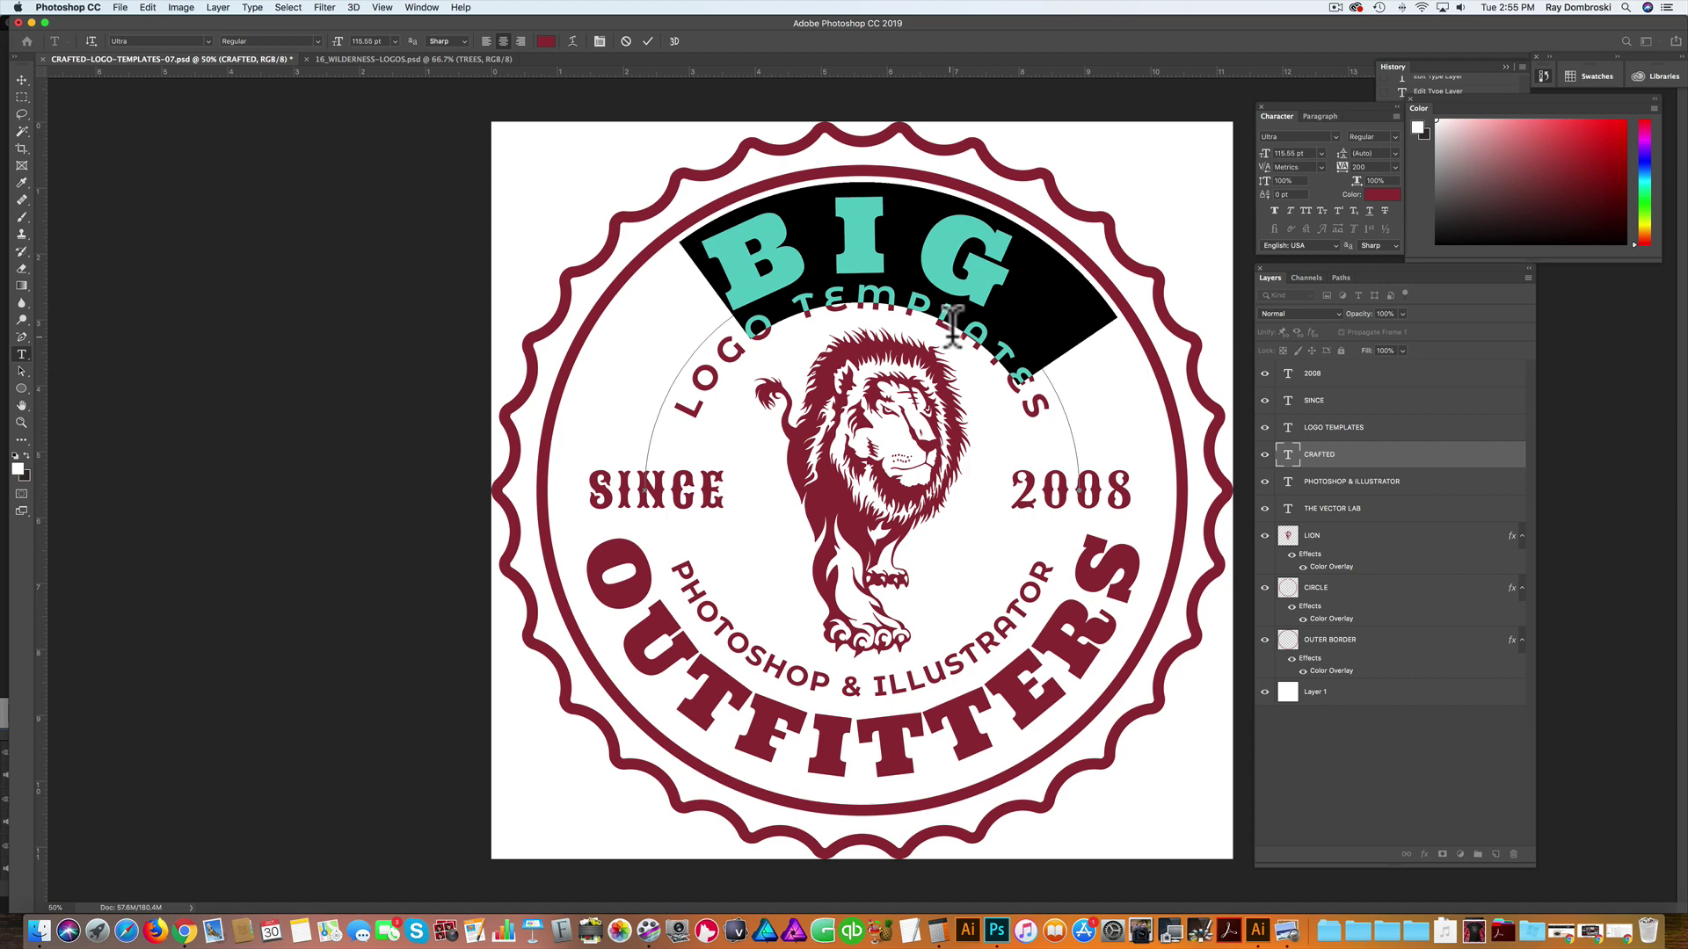
Step: Set the BIG PINE text's tracking to 0 and its size to 90 pt
left_click(1358, 167)
left_click(1394, 166)
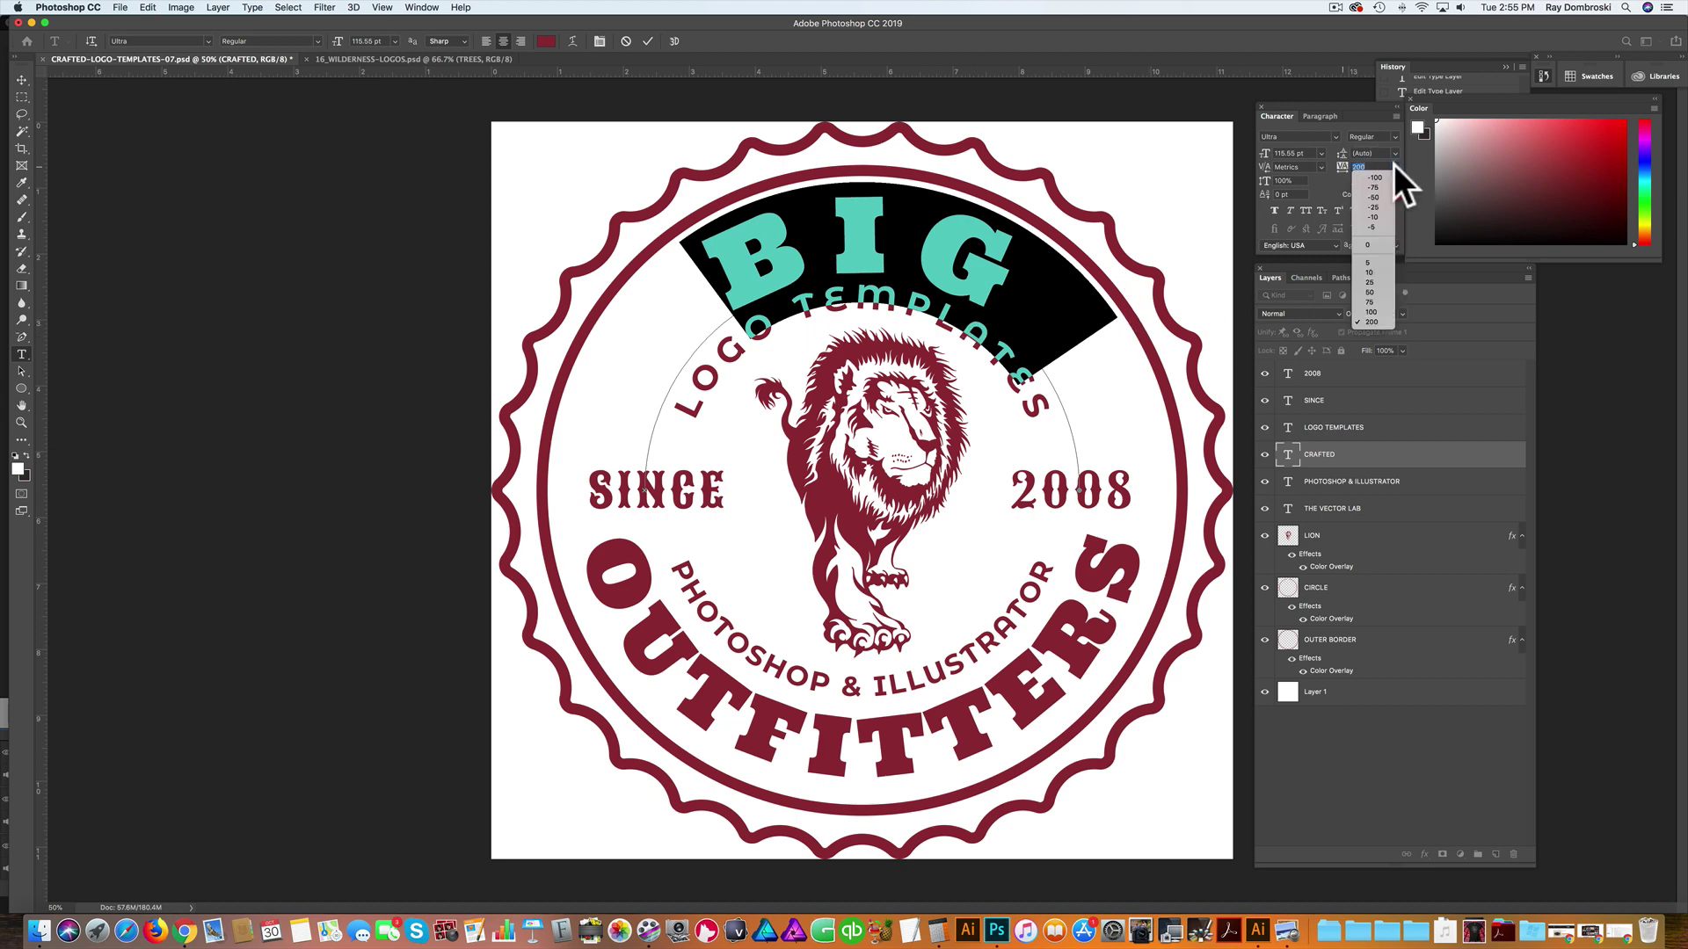
left_click(1379, 244)
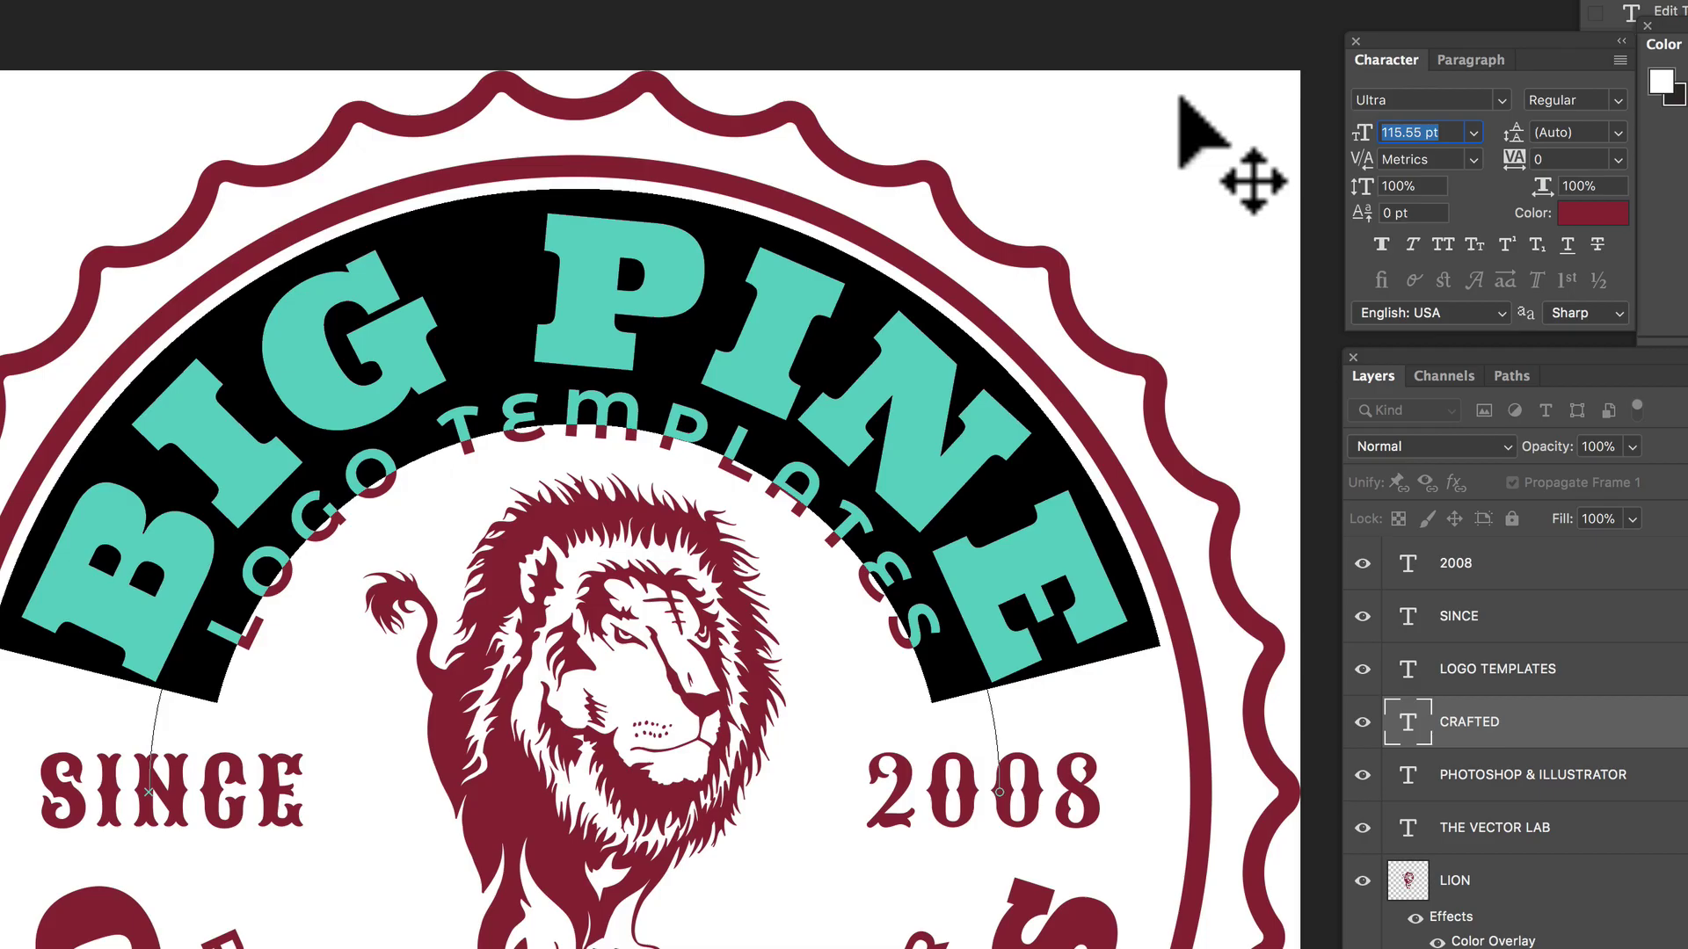
type("90")
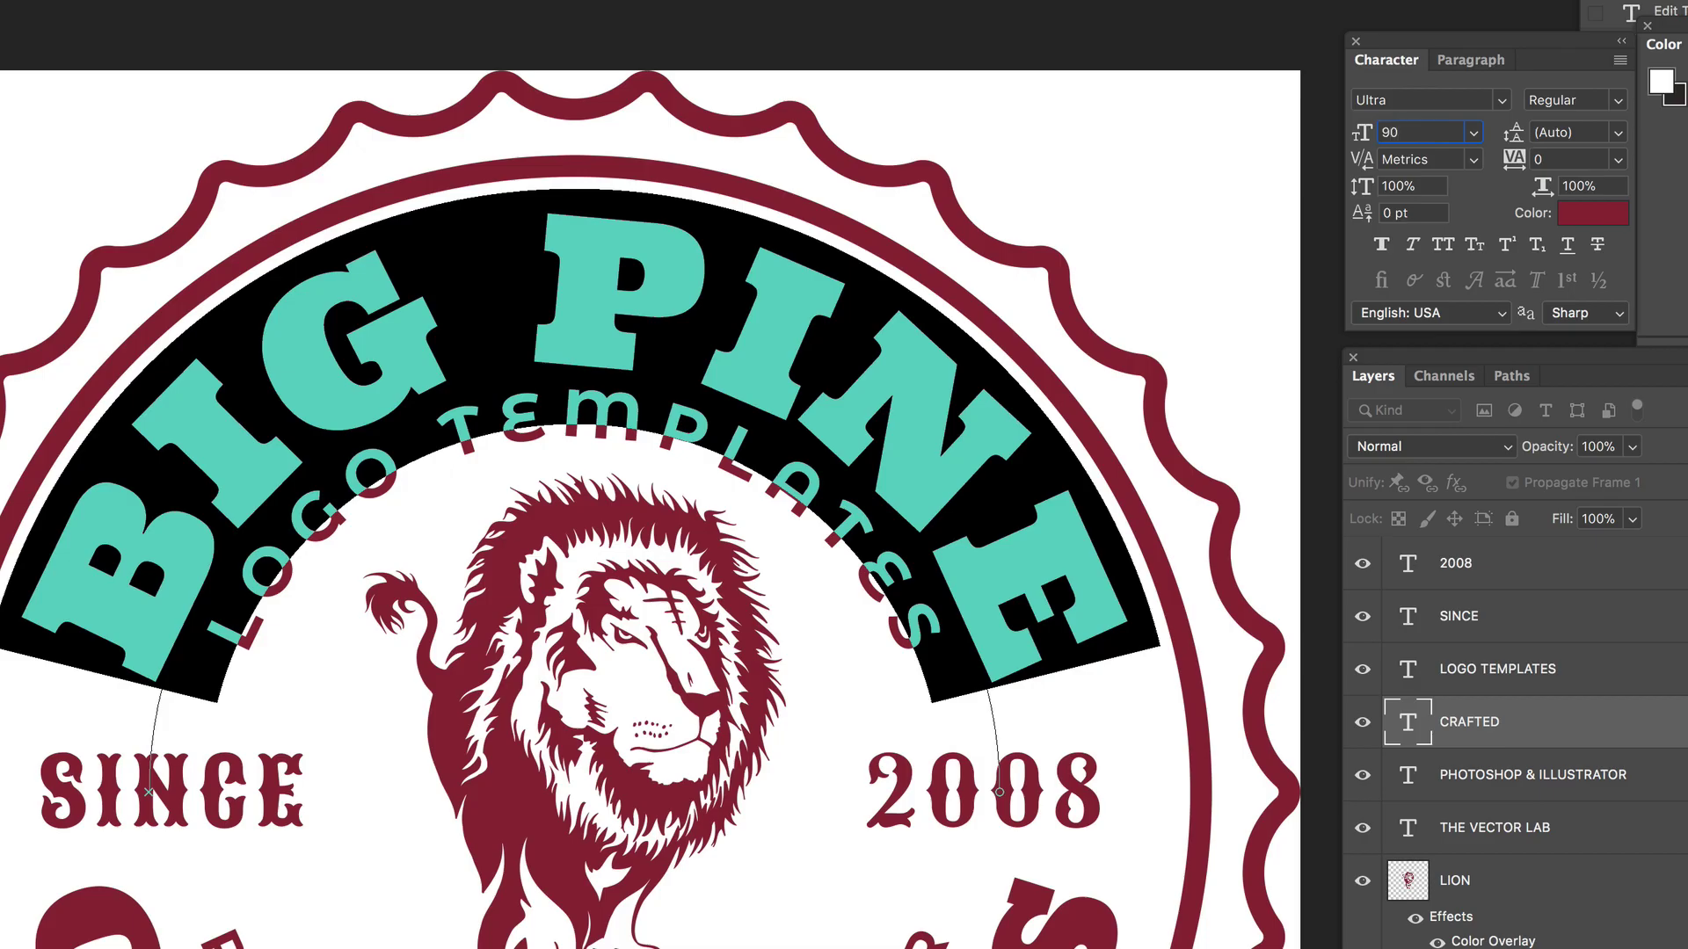
key("Return")
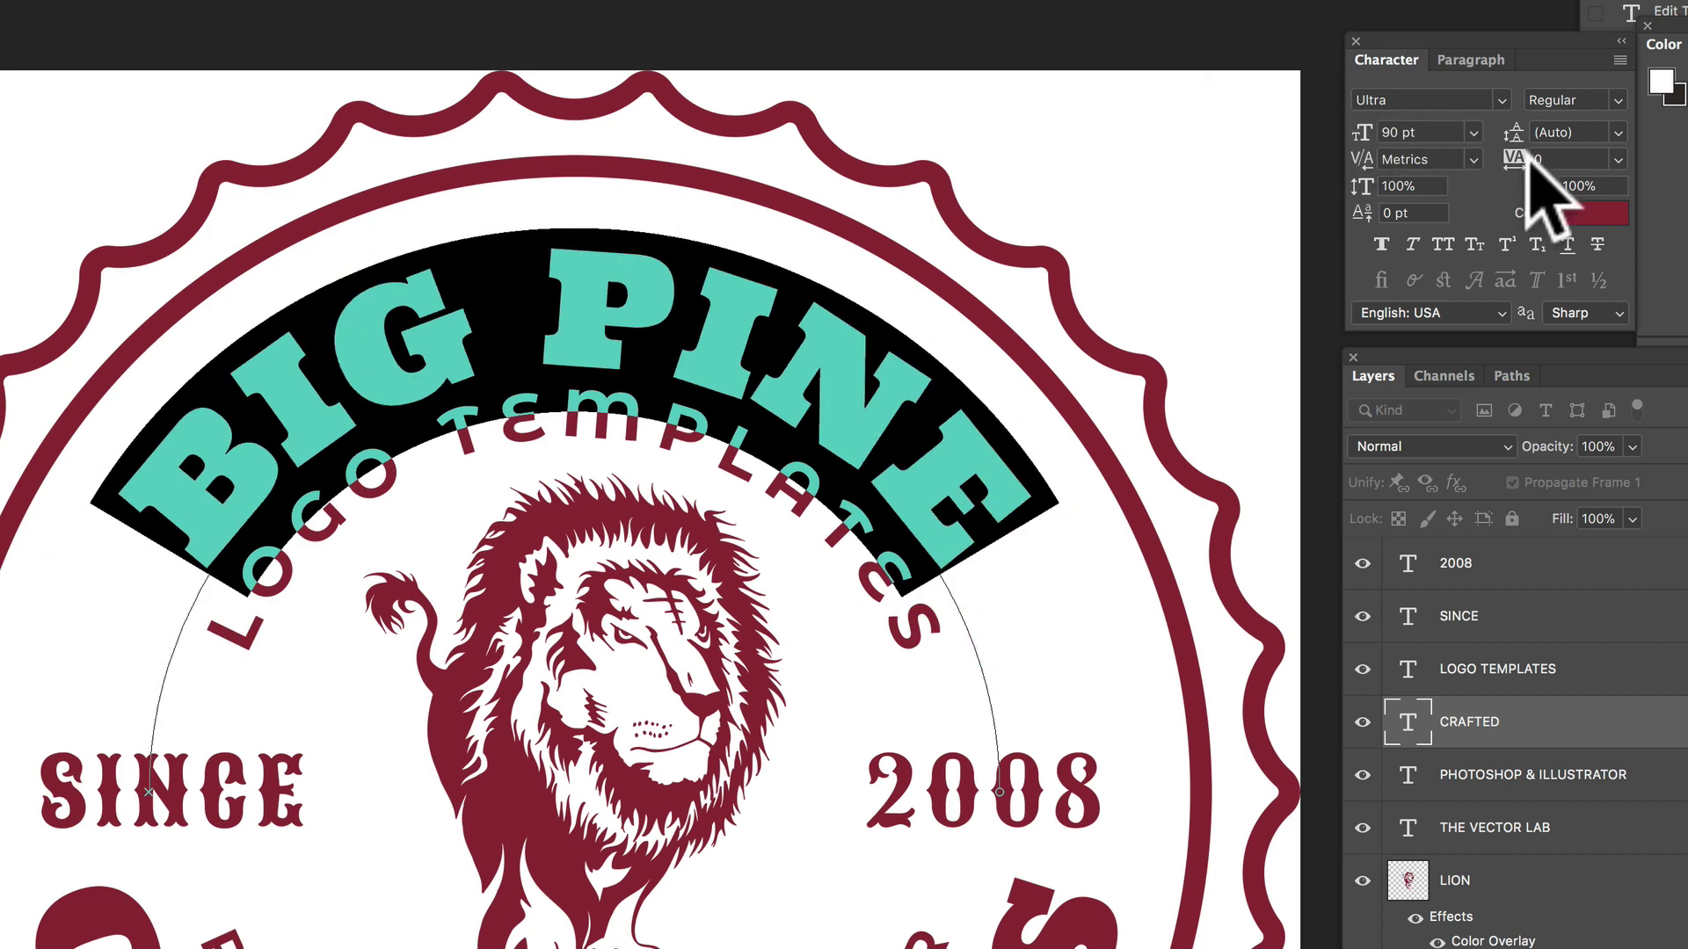
Step: Set the BIG PINE text's tracking to 100 and its size to 100 pt
left_click_drag(1518, 167, 1519, 152)
left_click(1401, 132)
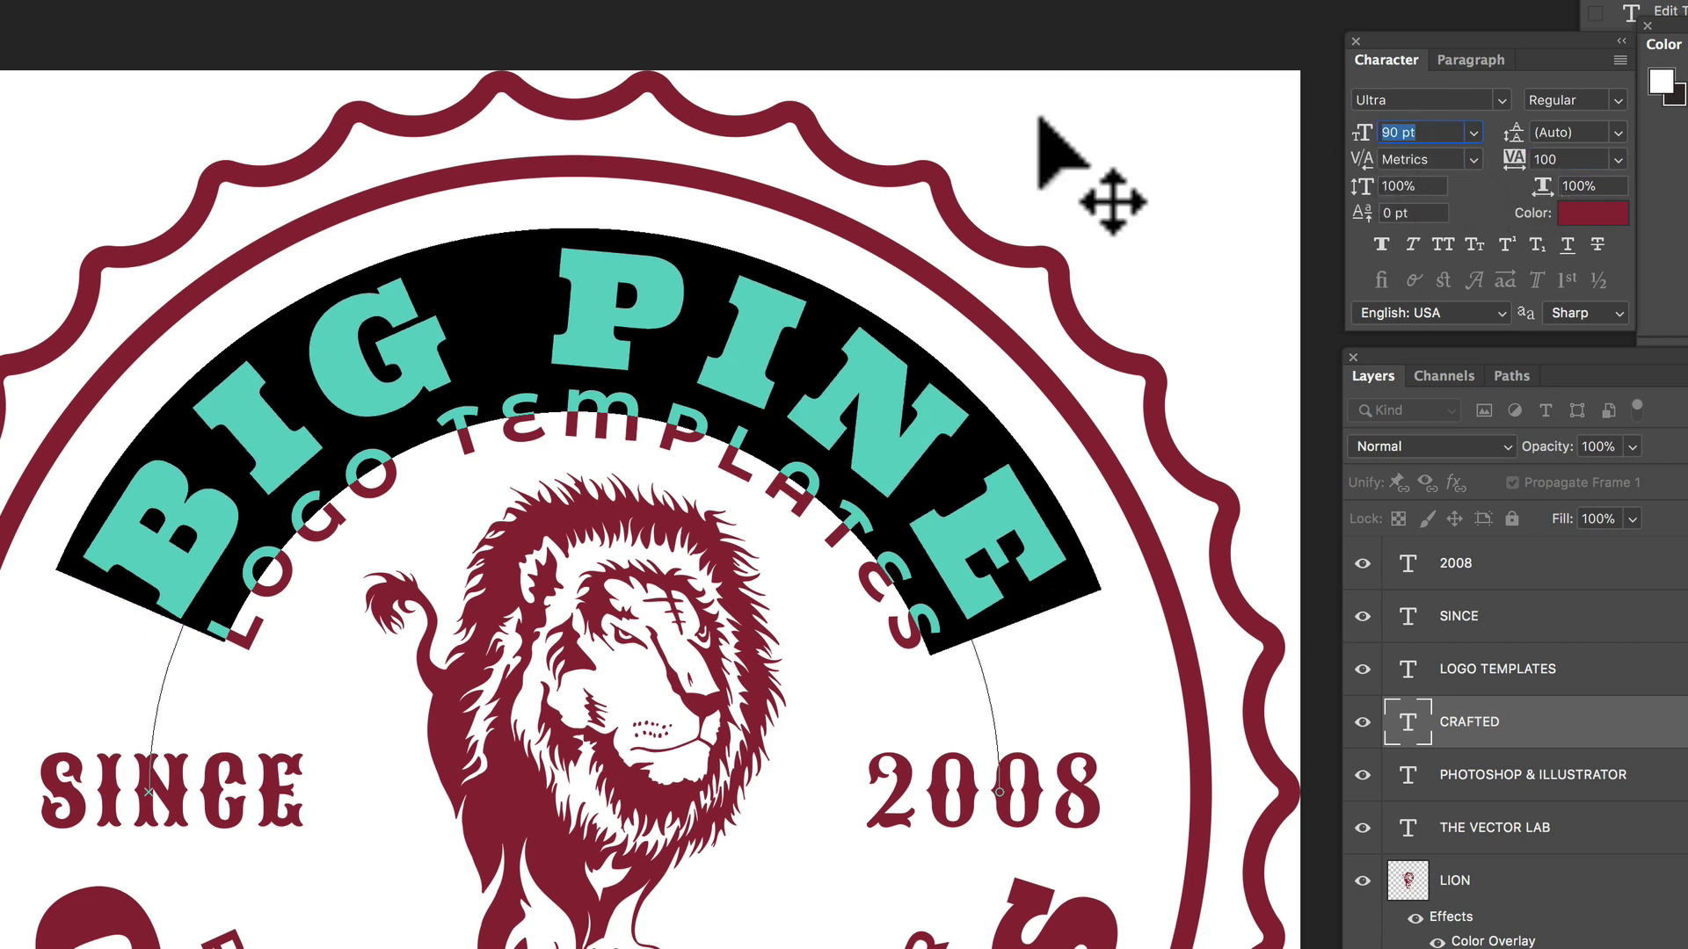
type("100")
key("Return")
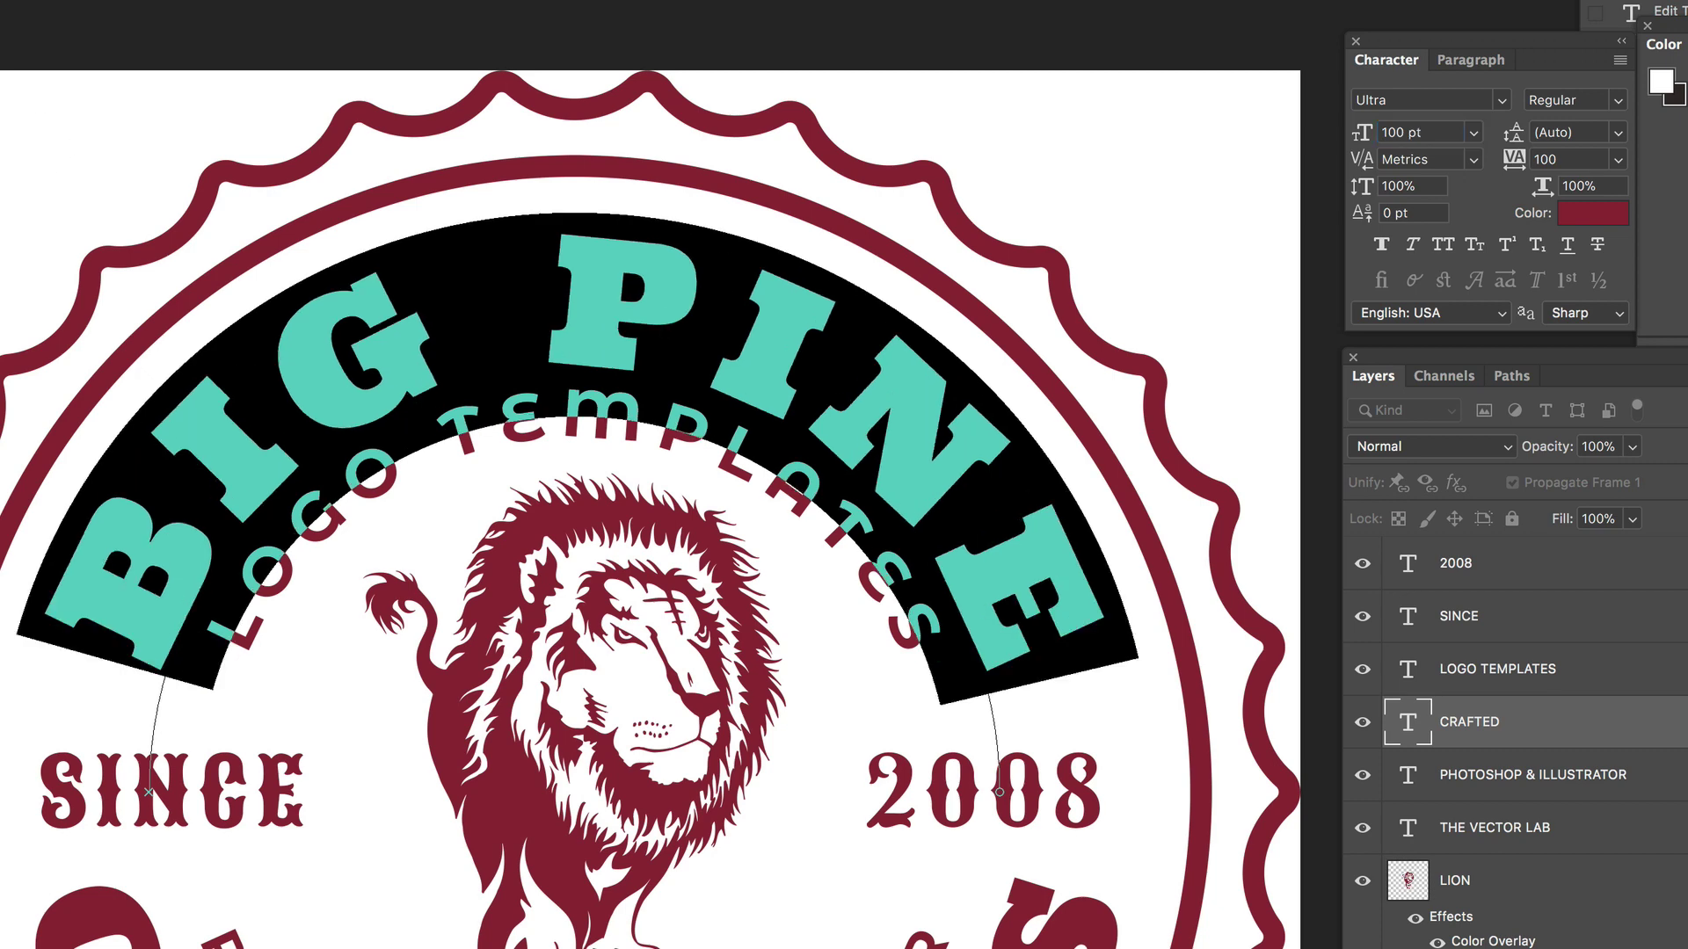
key("Escape")
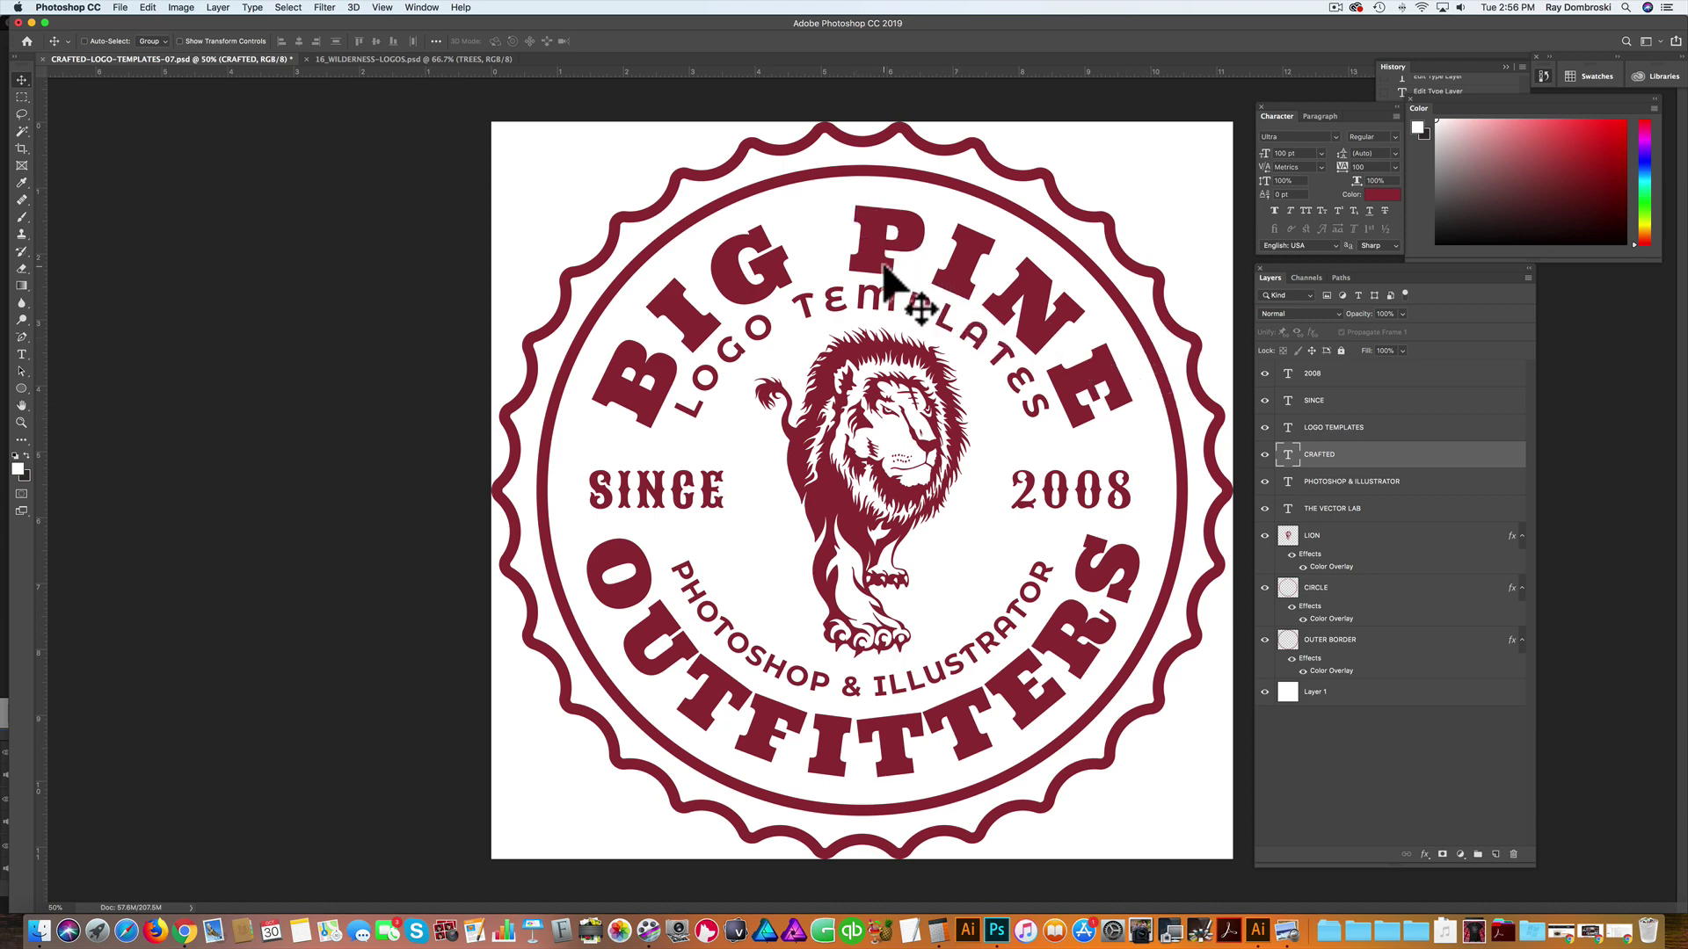
Step: Scale the BIG PINE text proportionally to about 102.2% so it fits closer to the circle
key("super")
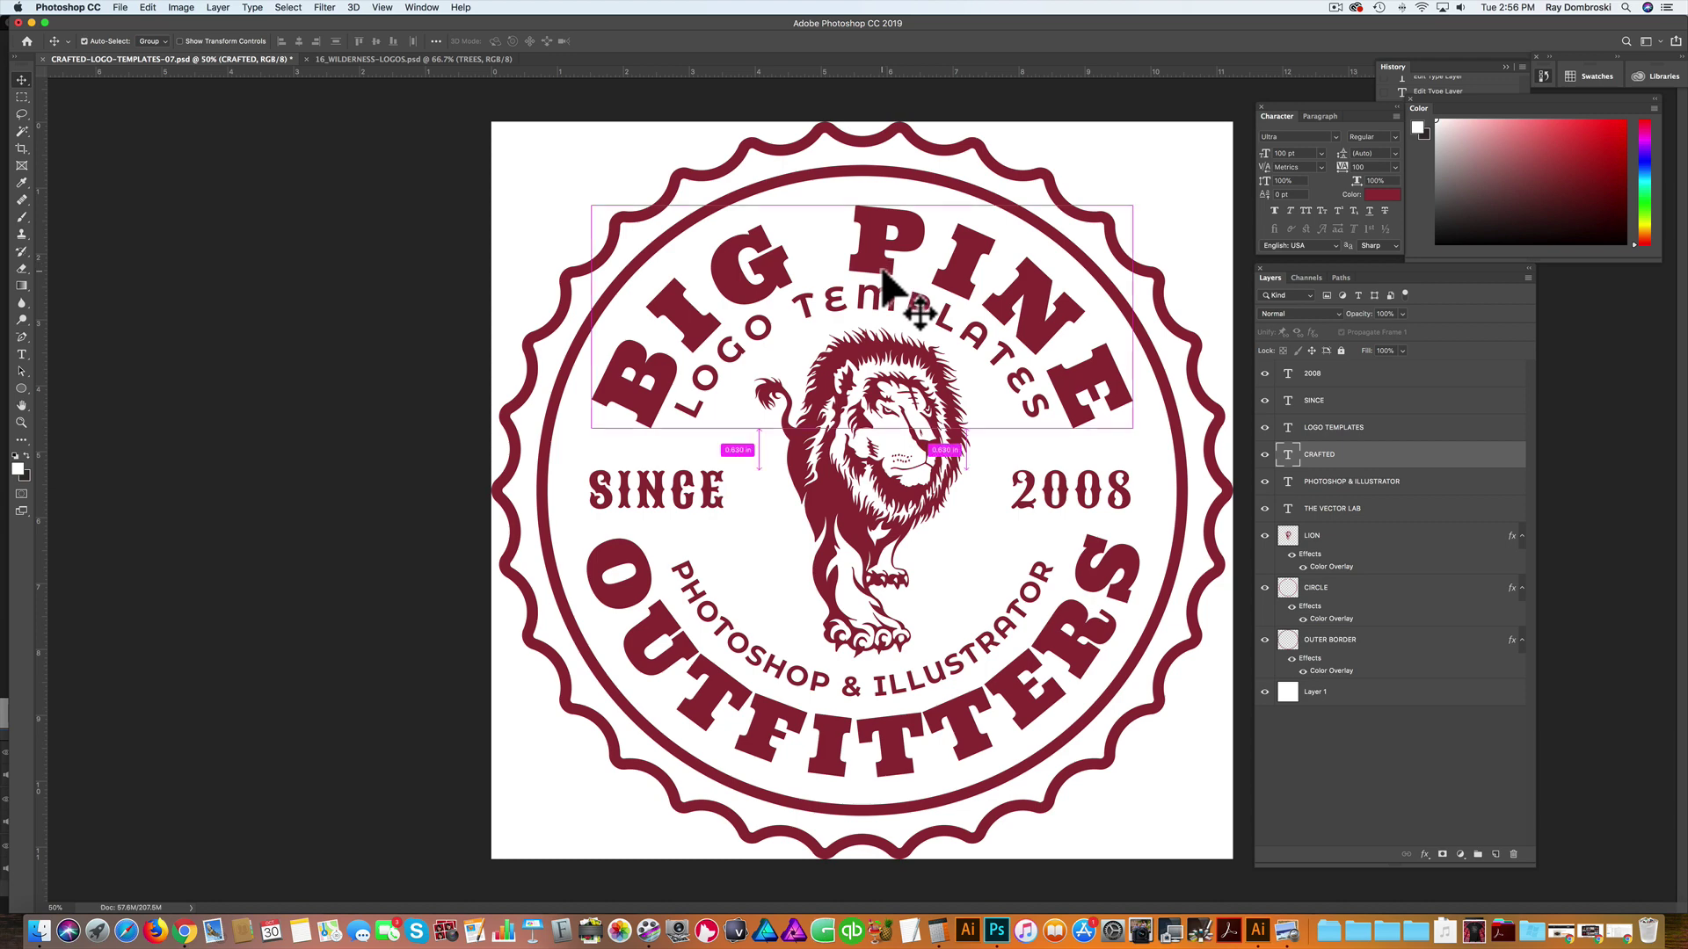
key("super+t")
left_click_drag(865, 186, 866, 184)
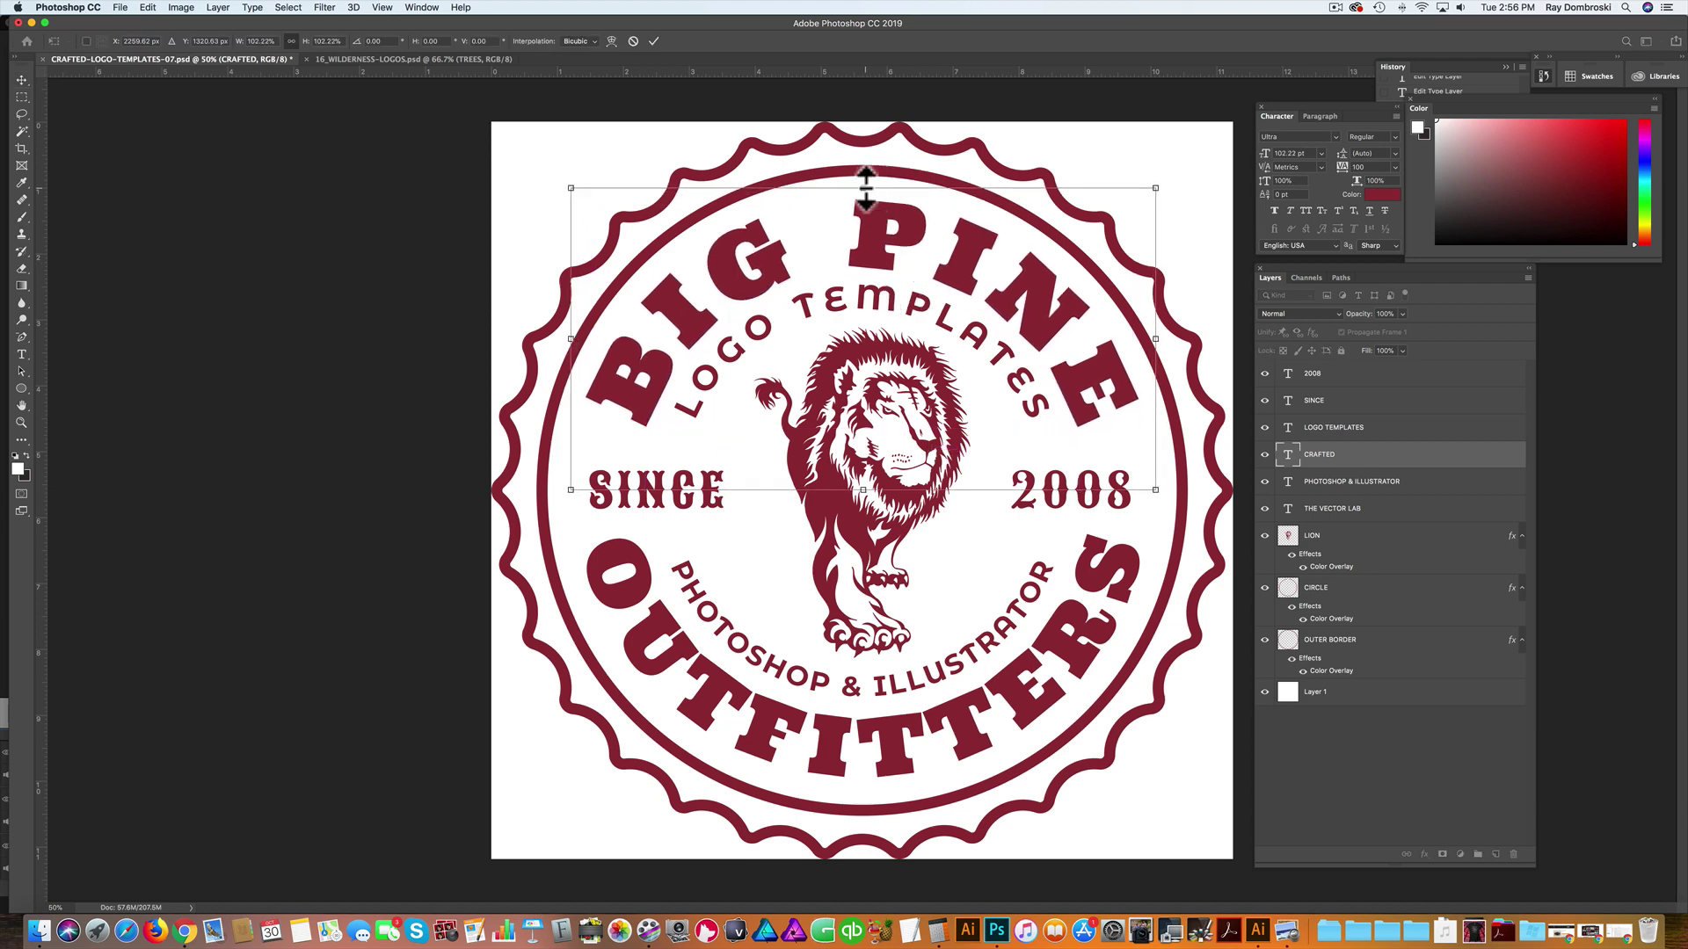
key("Return")
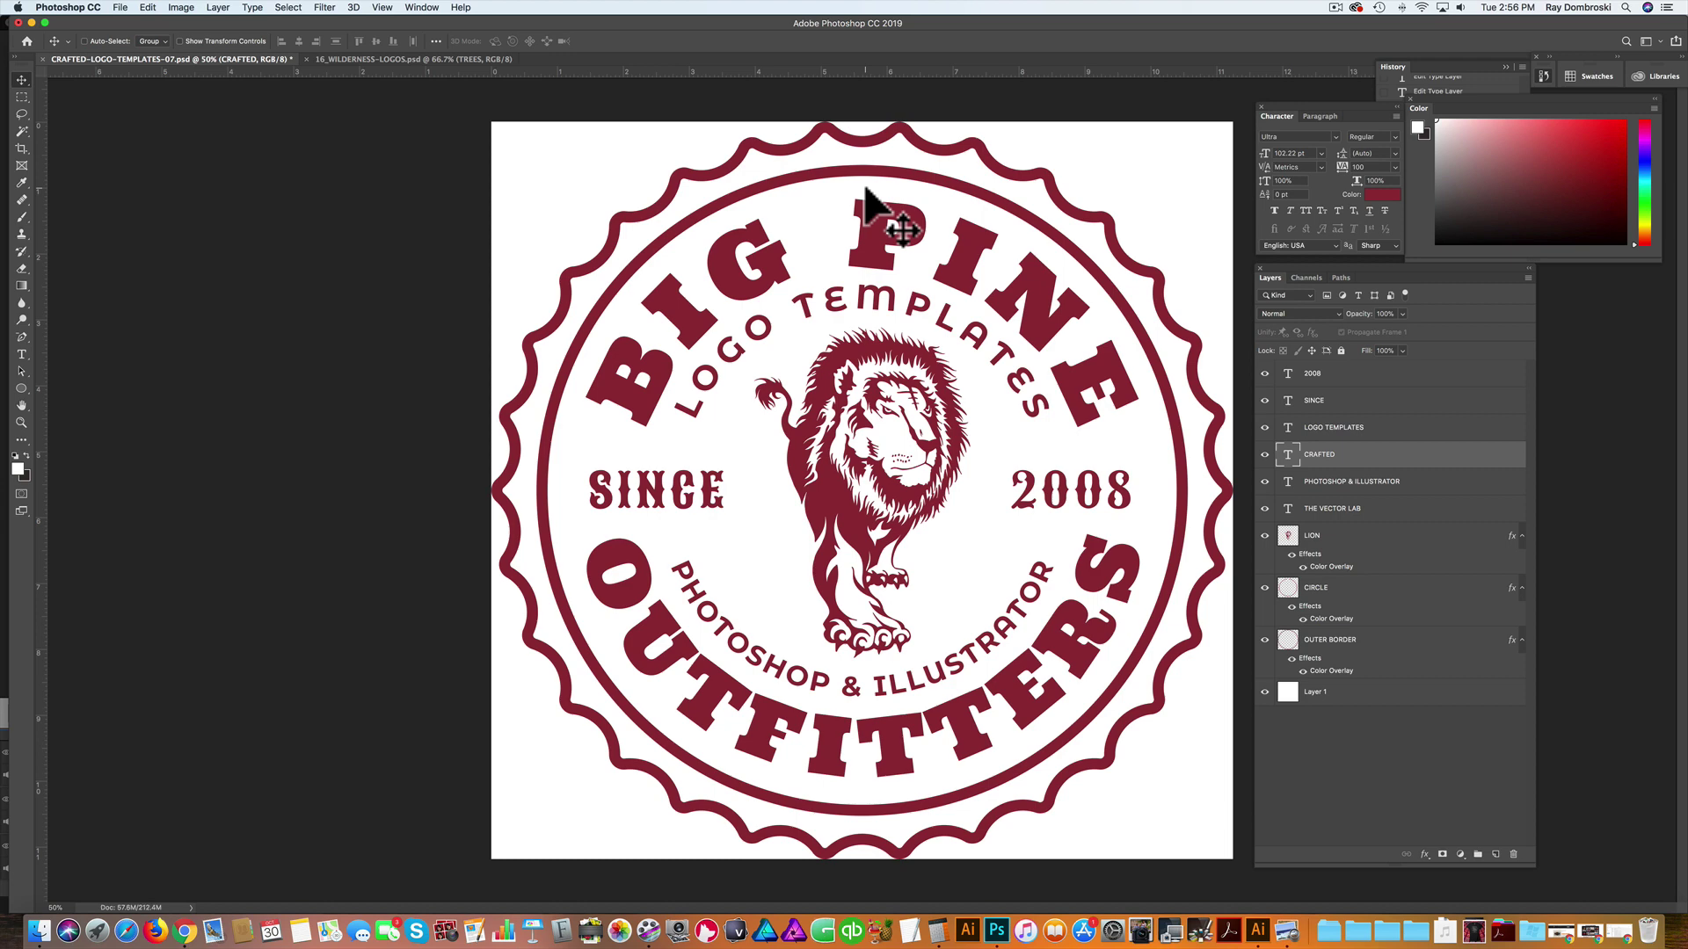
Step: Check the wilderness logos document and hide the lion layer in the badge template
left_click(360, 61)
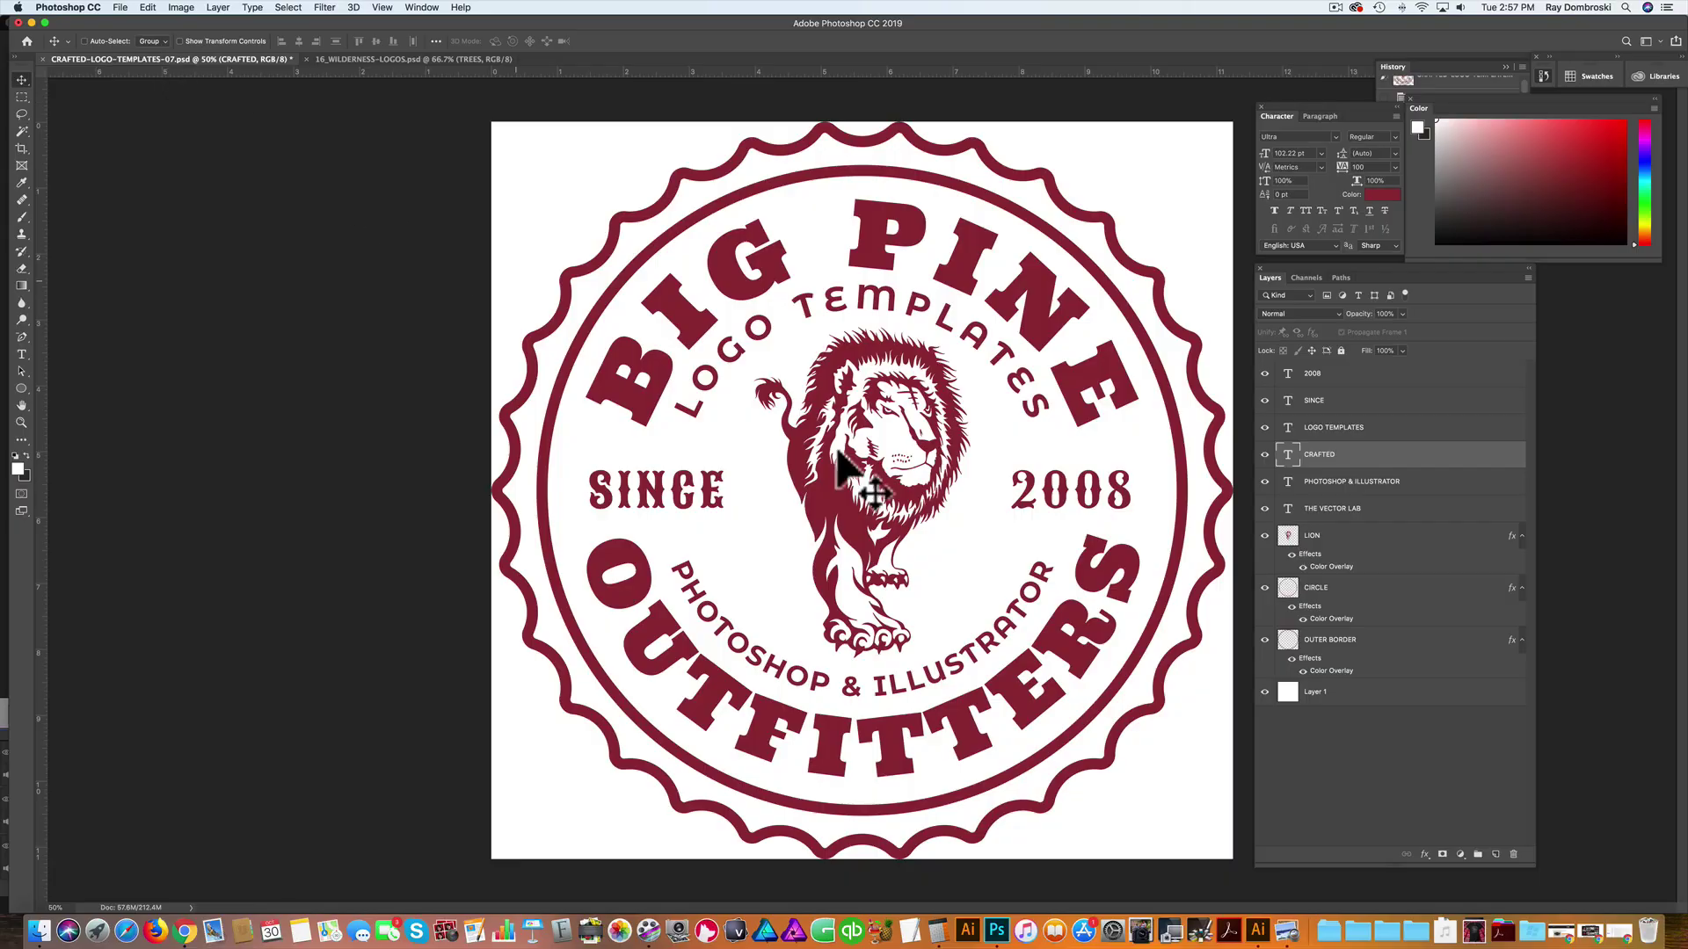
left_click(1264, 536)
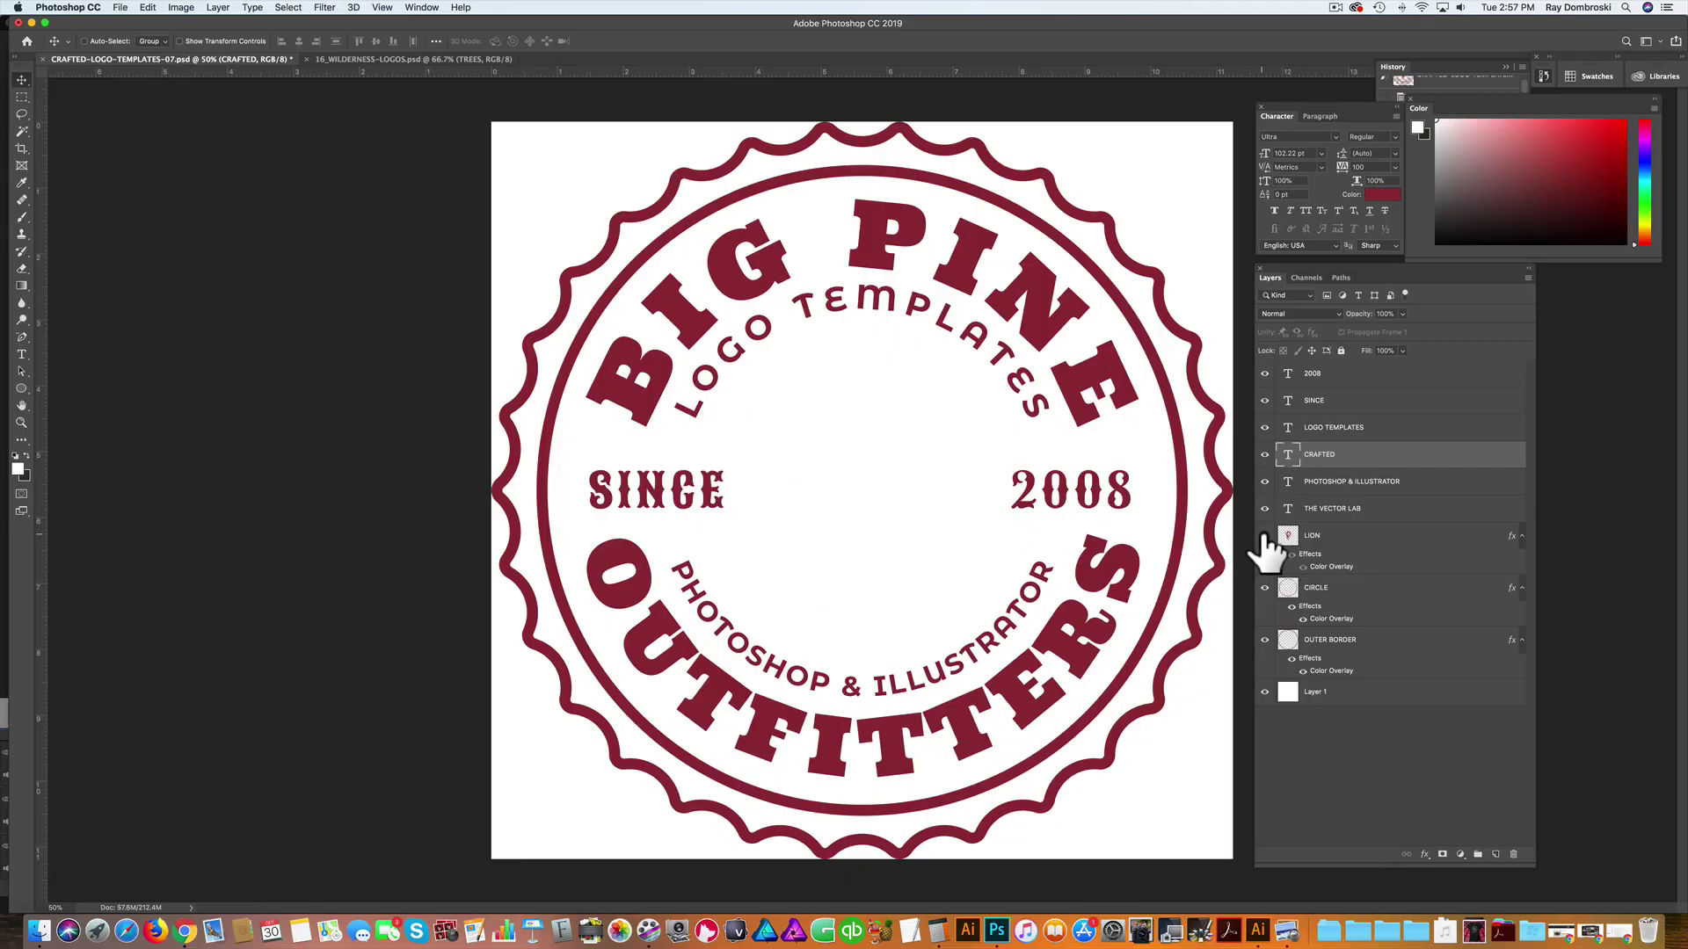
Step: Paste the three pine trees above the hidden lion layer and move them slightly up in the badge's center
left_click(1331, 535)
key("super+v")
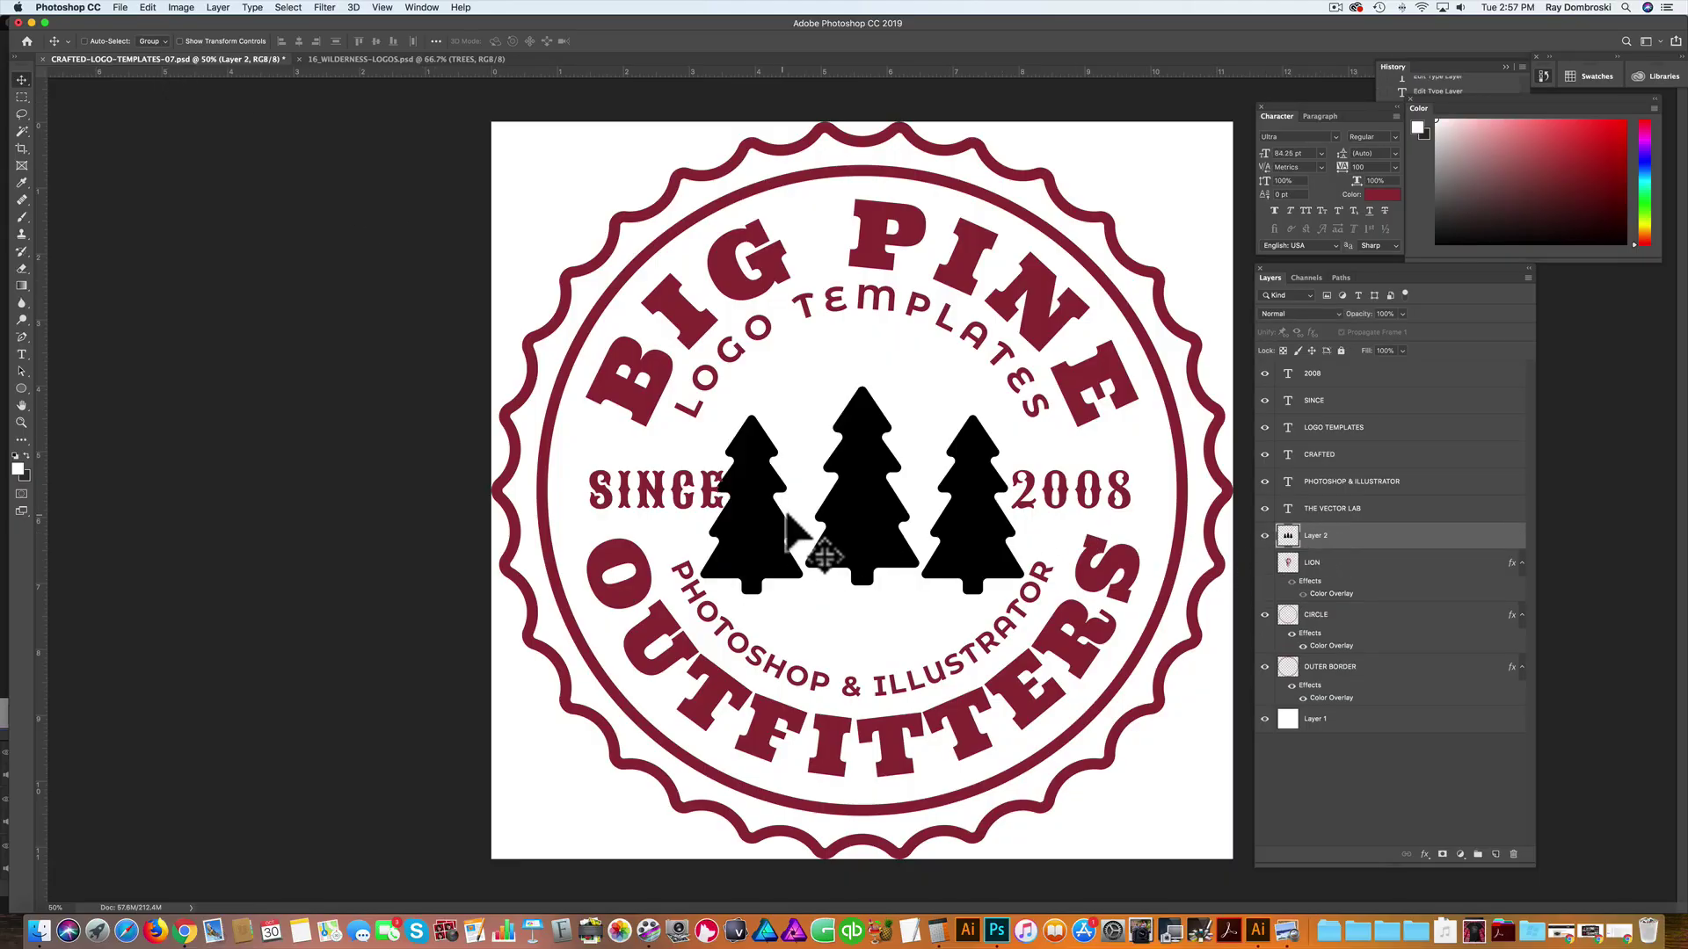
left_click_drag(874, 525, 874, 484)
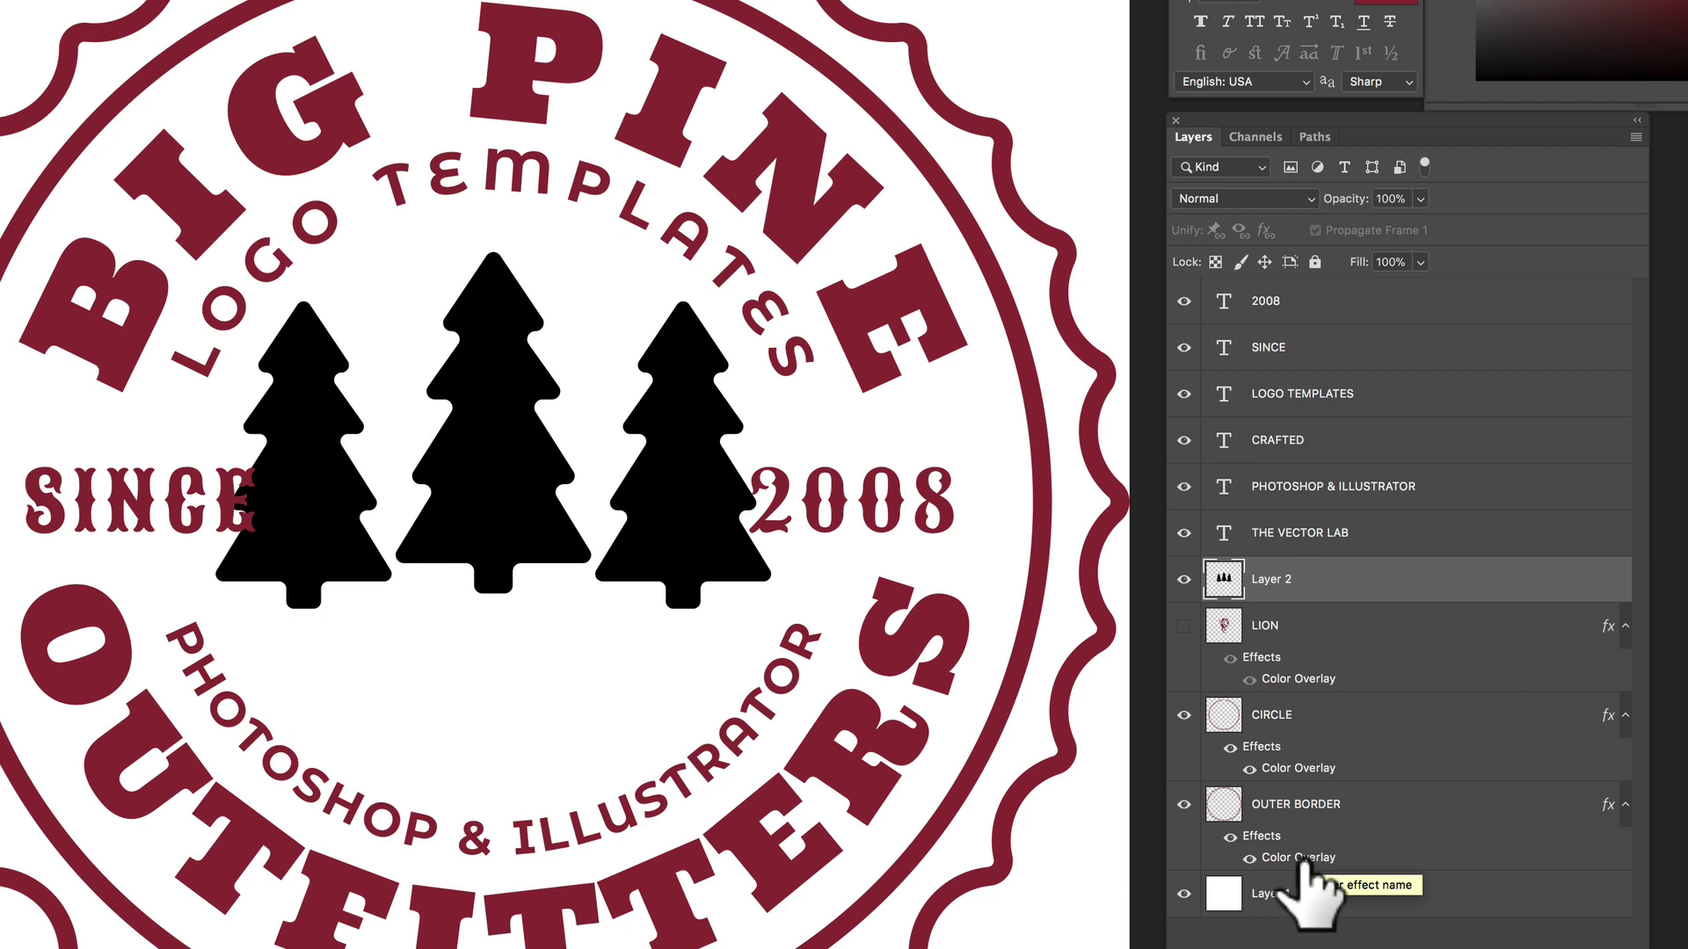
Step: Change the OUTER BORDER layer's color overlay to green #57762f
double_click(1303, 860)
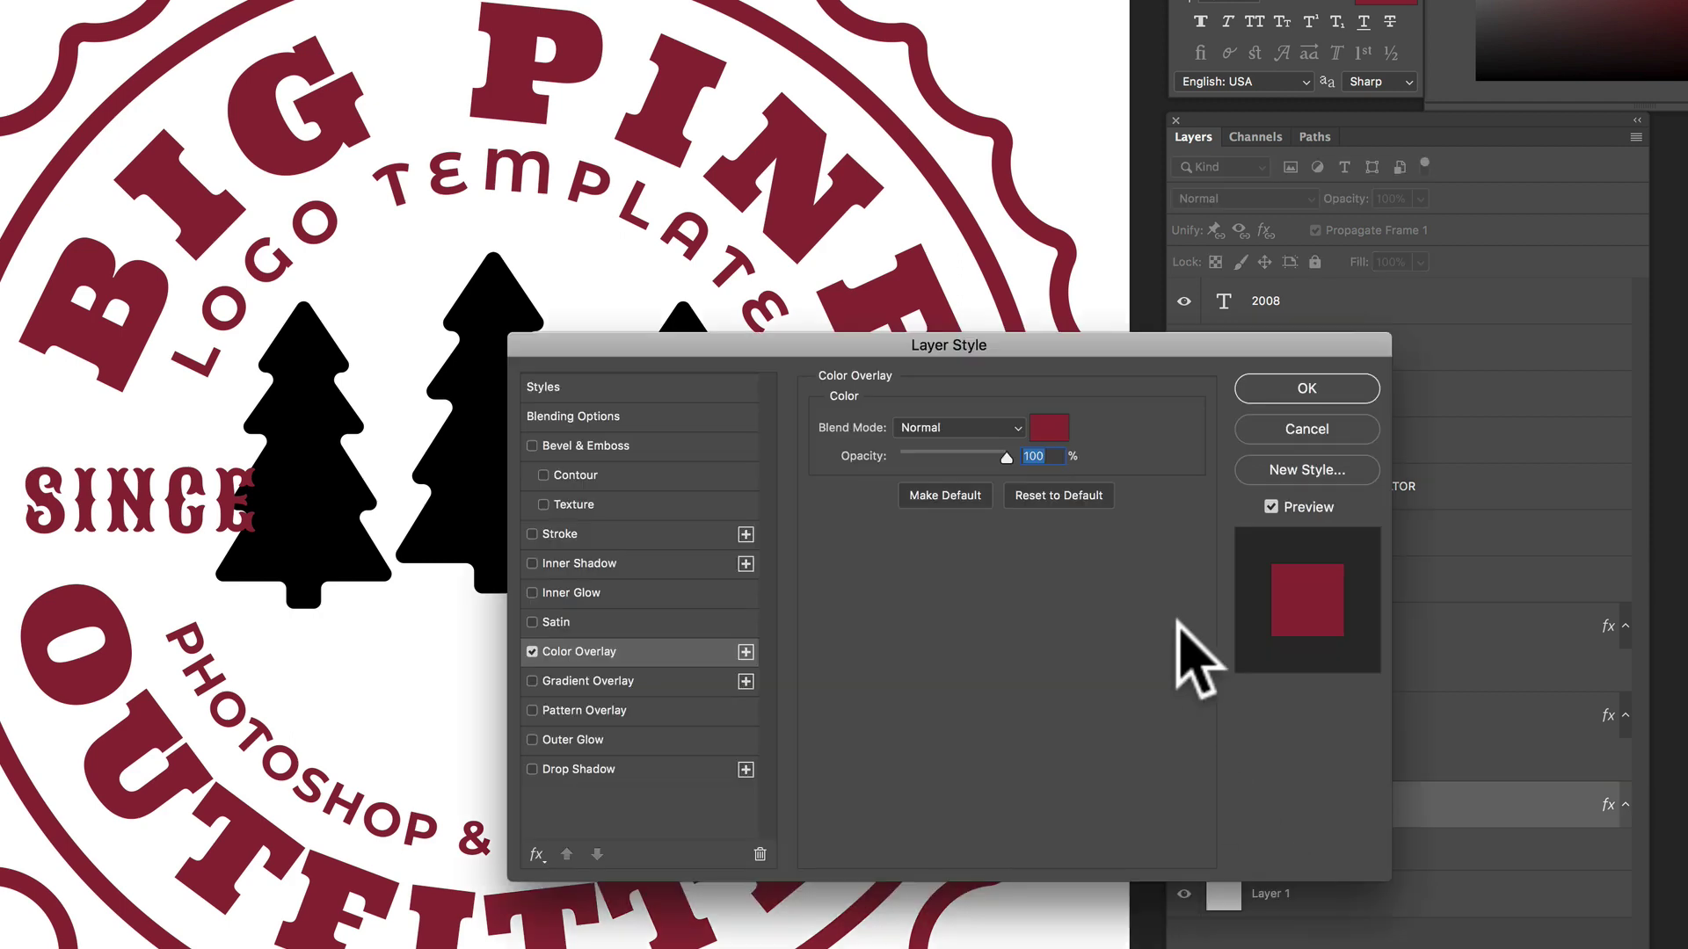
left_click(1048, 428)
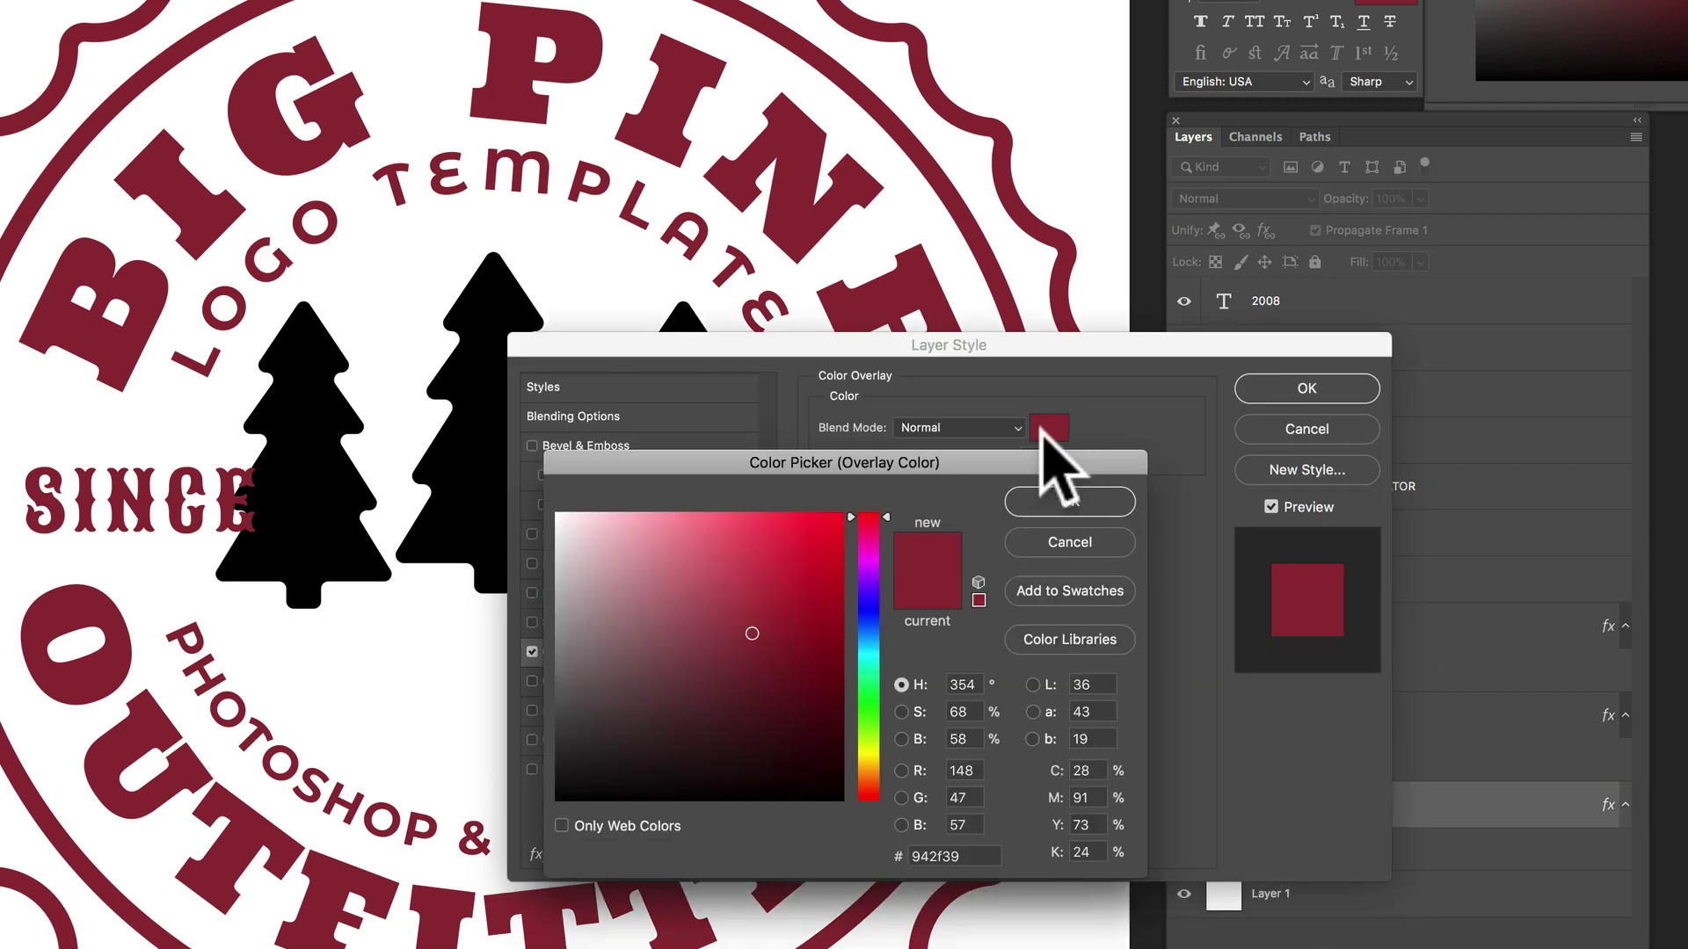
left_click(870, 682)
left_click_drag(870, 682, 870, 733)
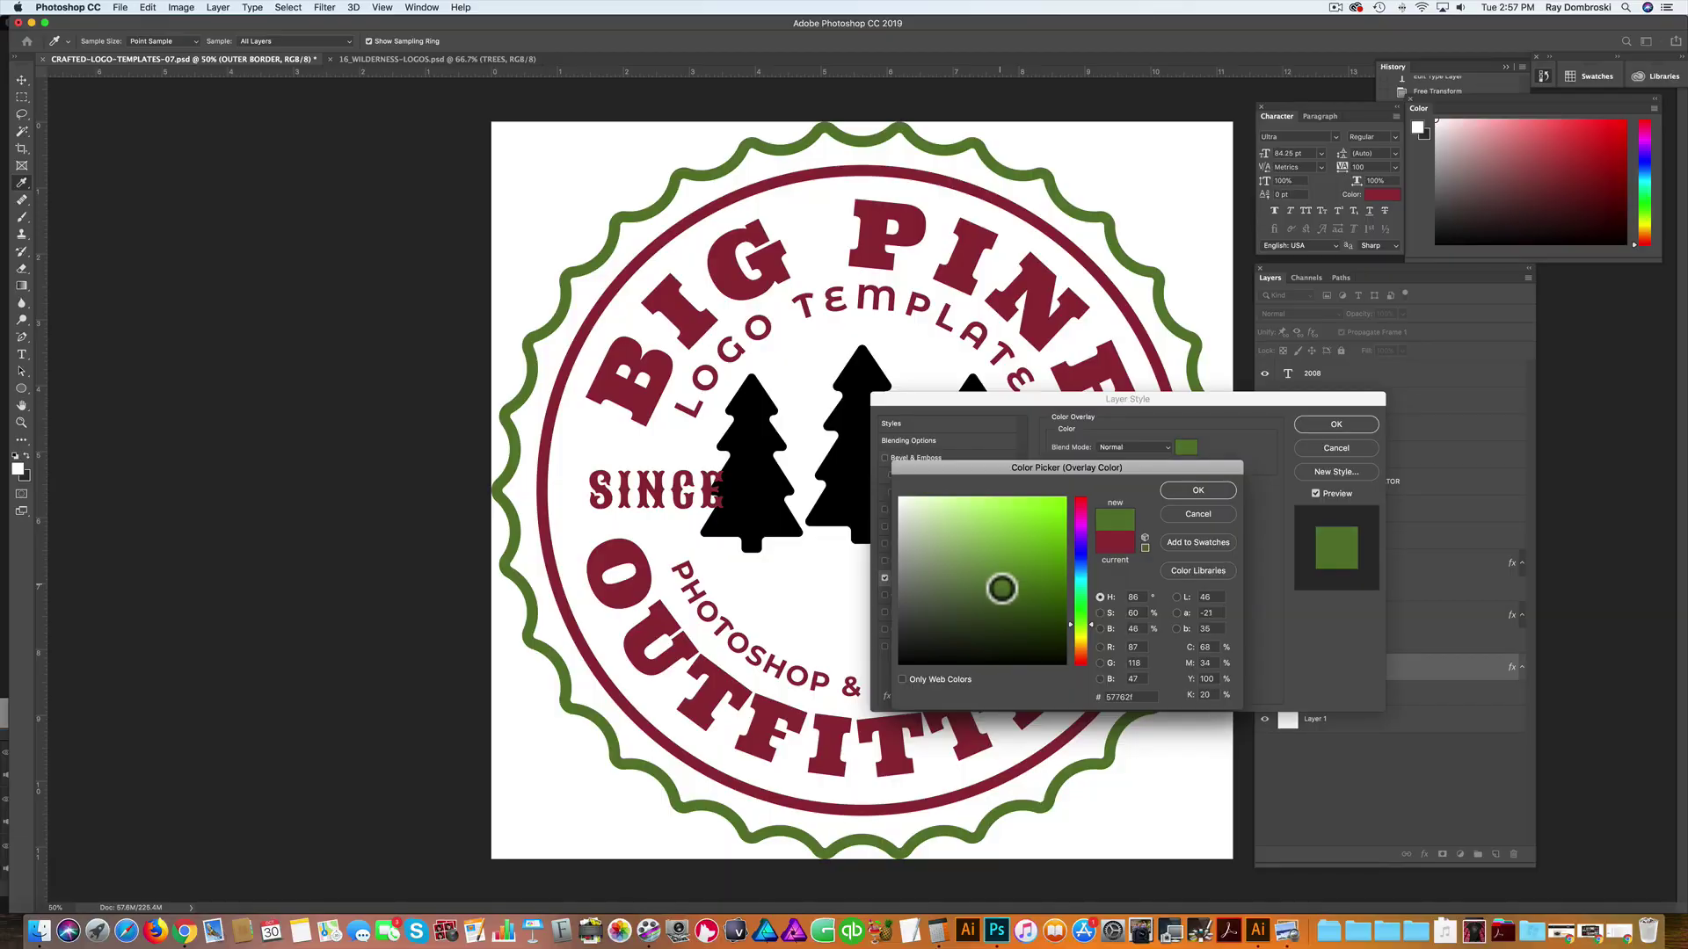
left_click(1200, 488)
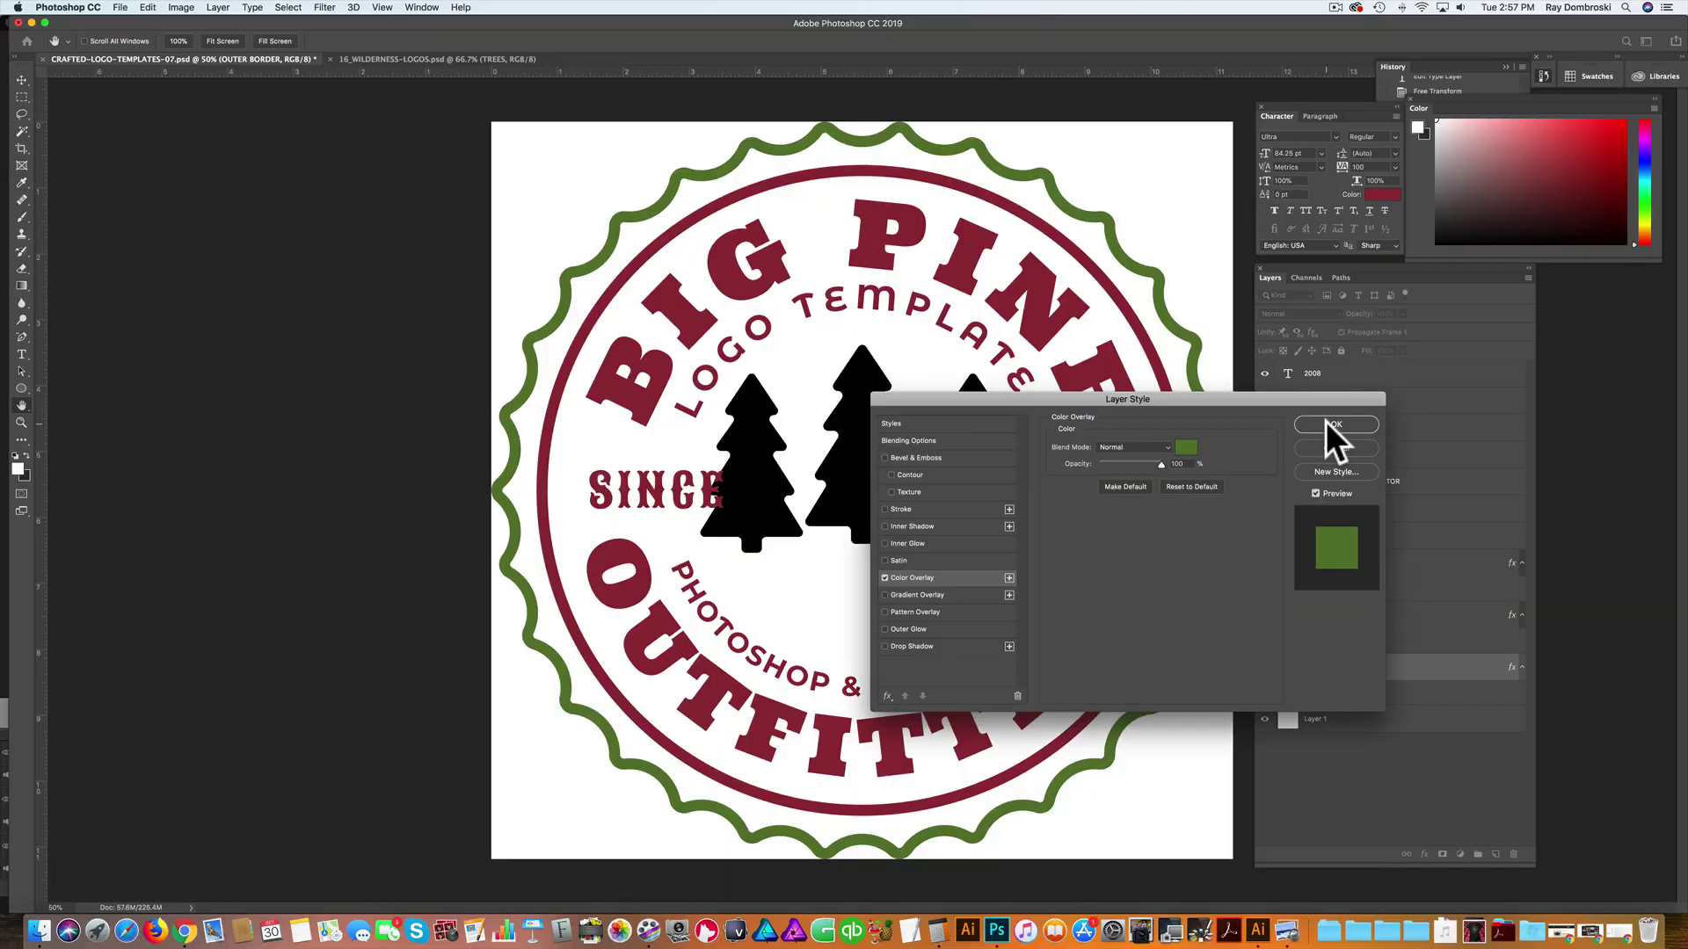
left_click(1332, 423)
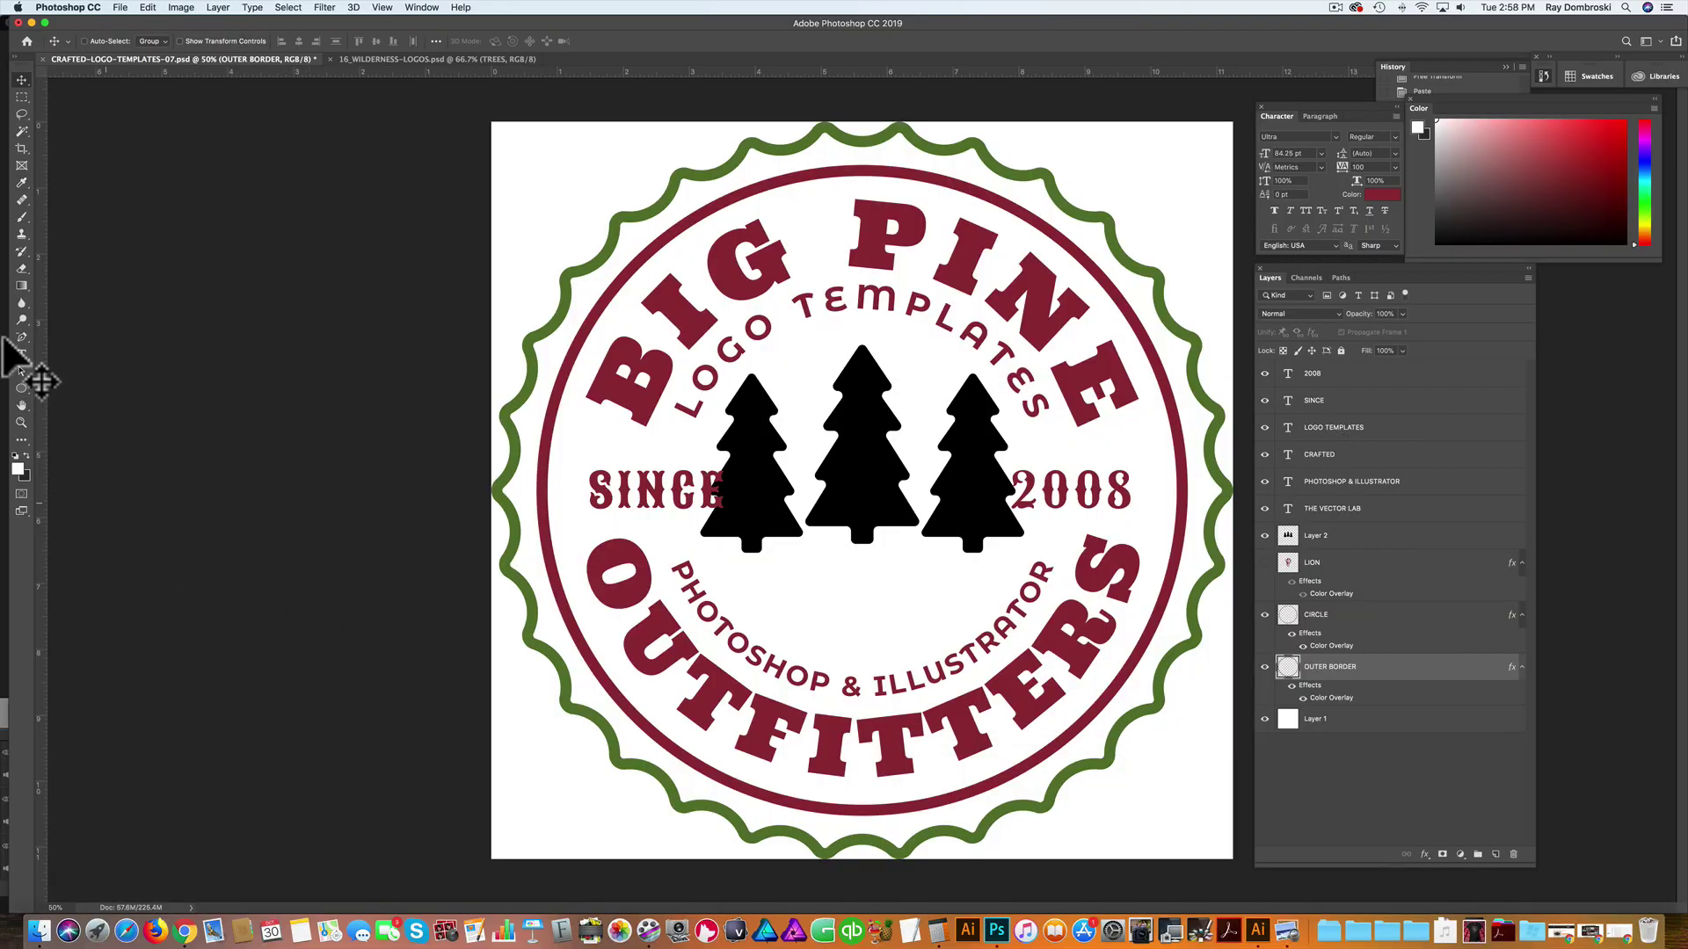
Step: Sample the outer border's green as the foreground color and apply it to the CIRCLE layer's color overlay
left_click(22, 181)
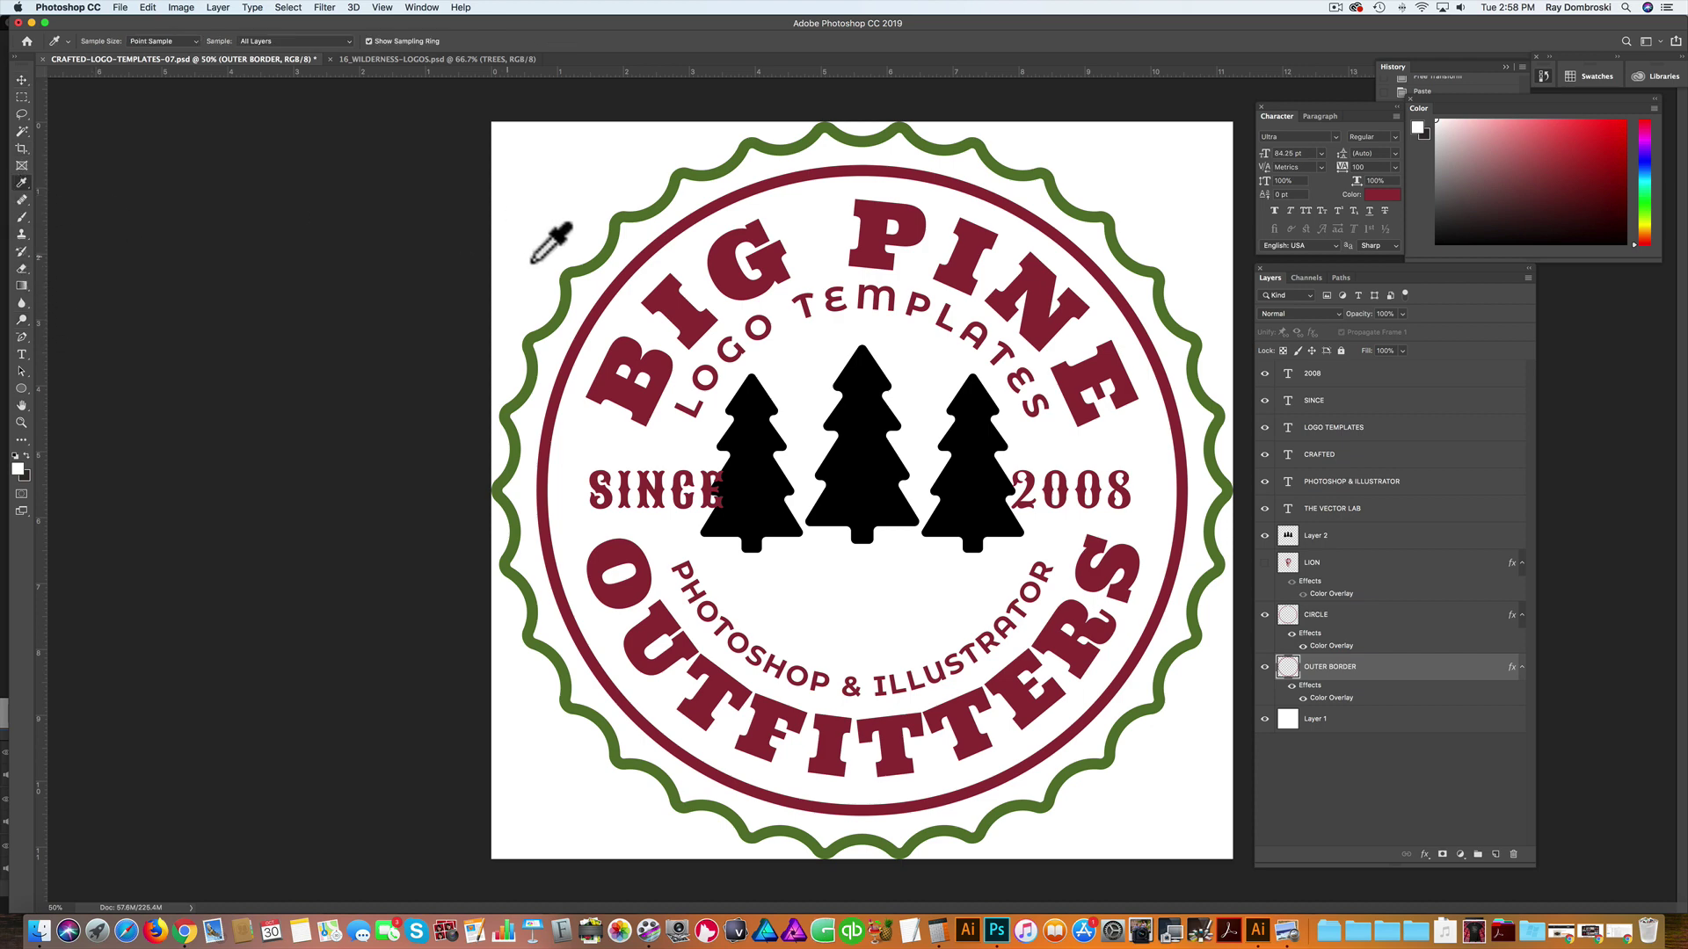
left_click(578, 270)
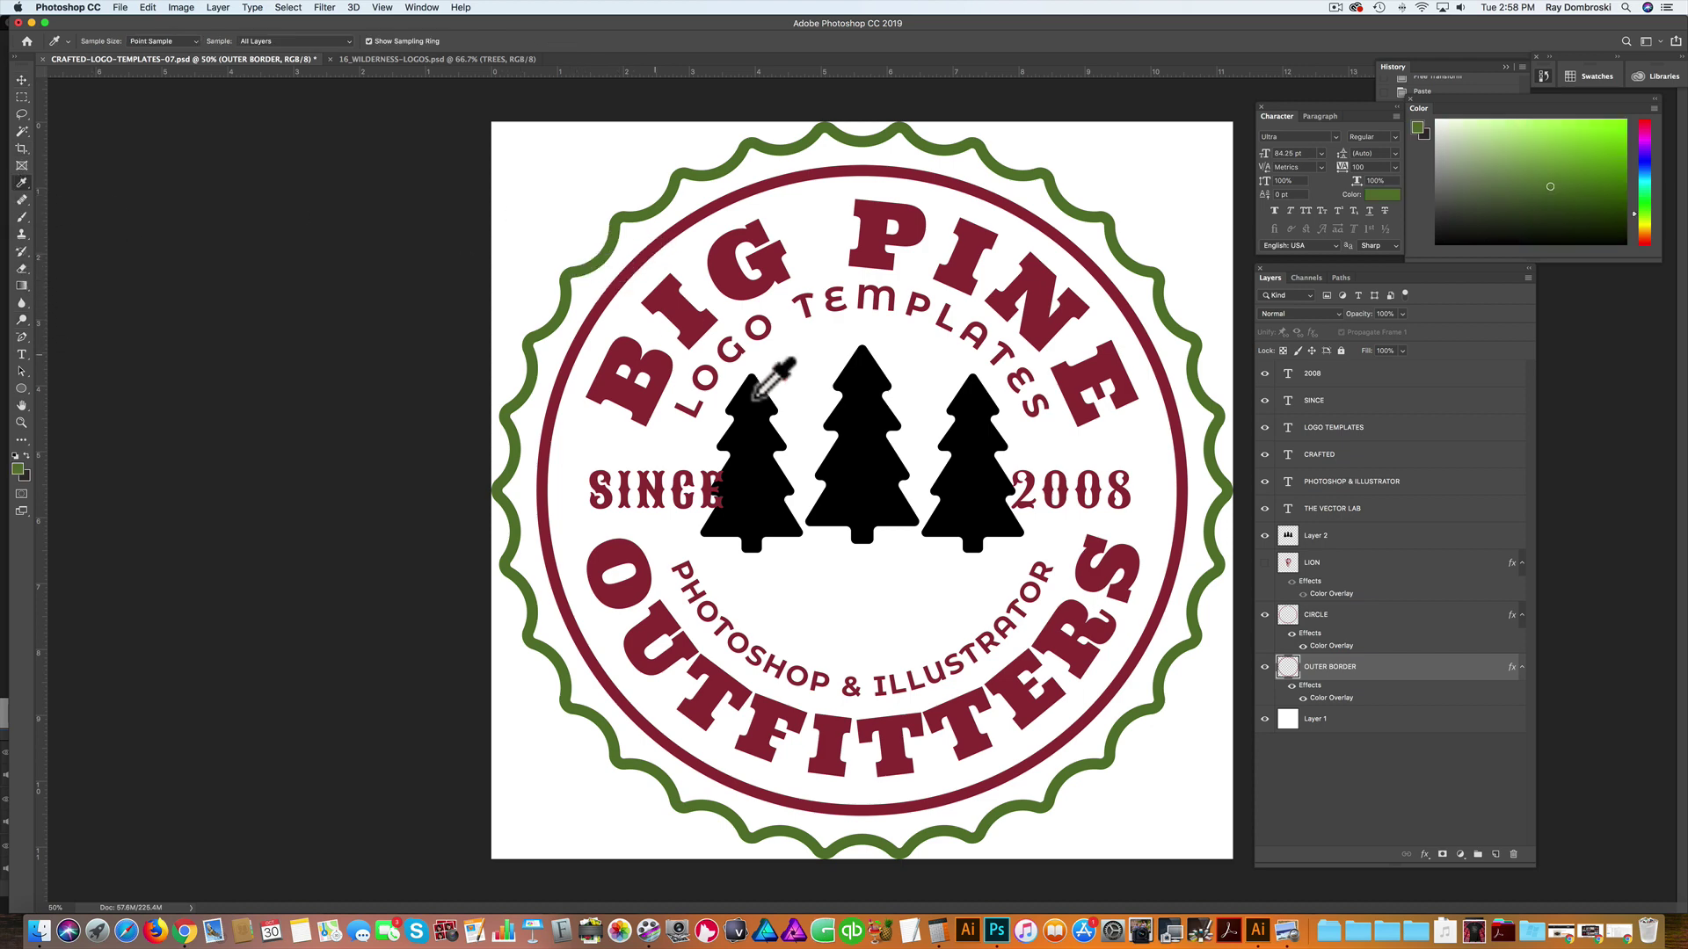
double_click(1334, 646)
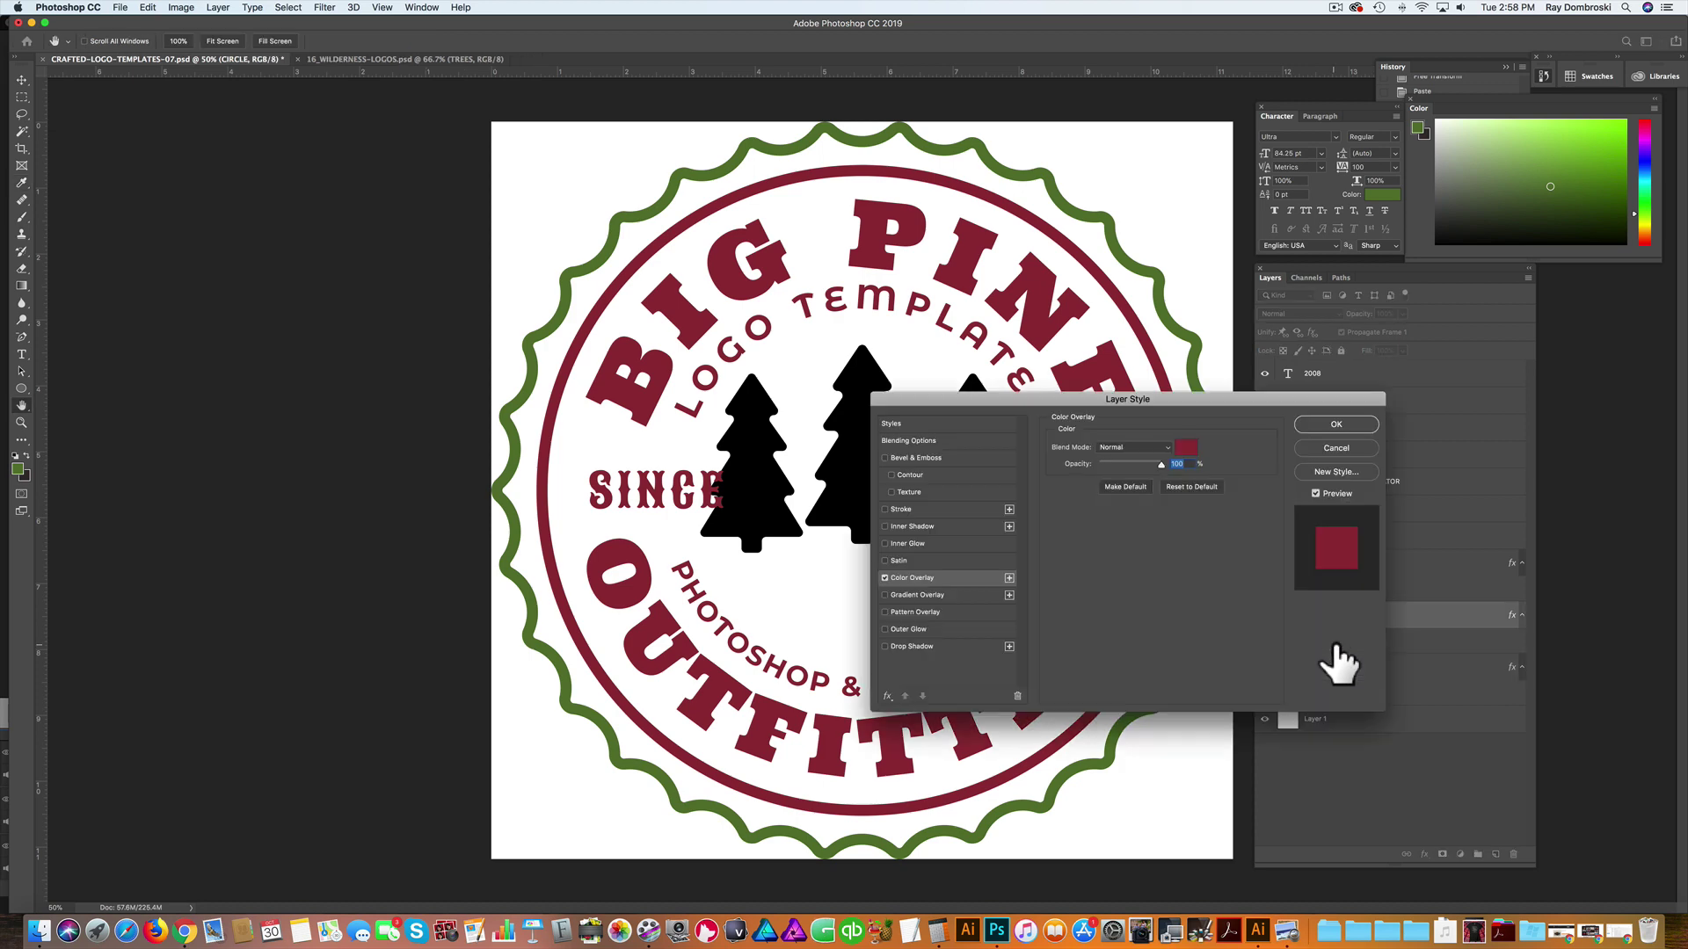
left_click(1185, 449)
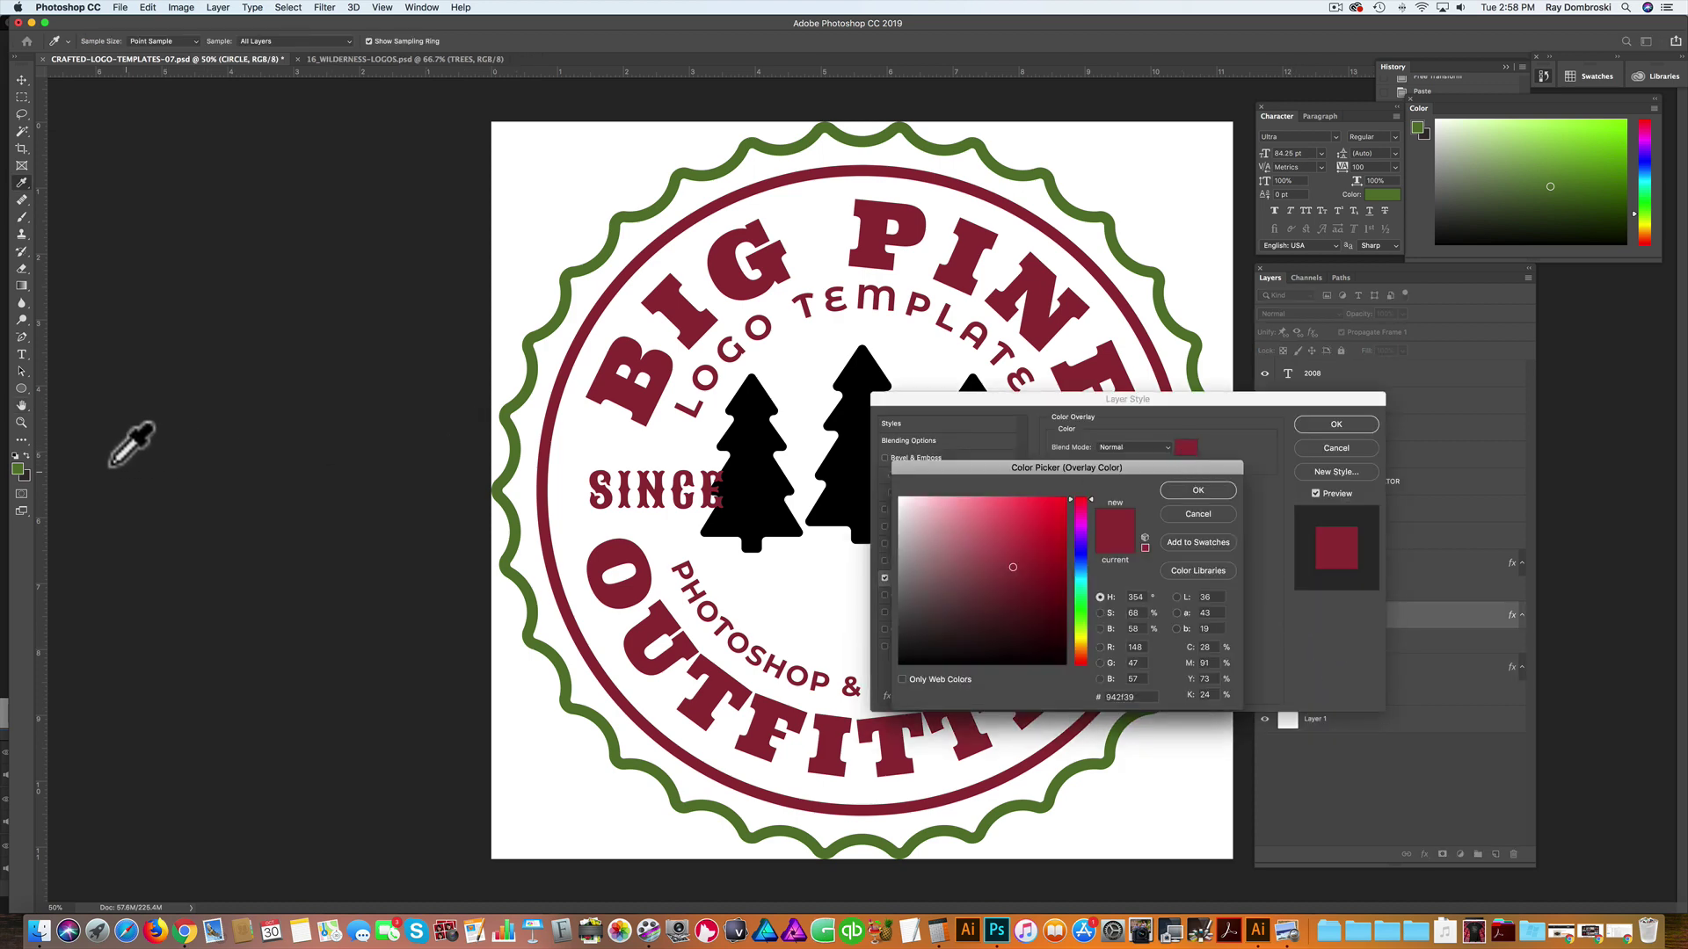
left_click(18, 468)
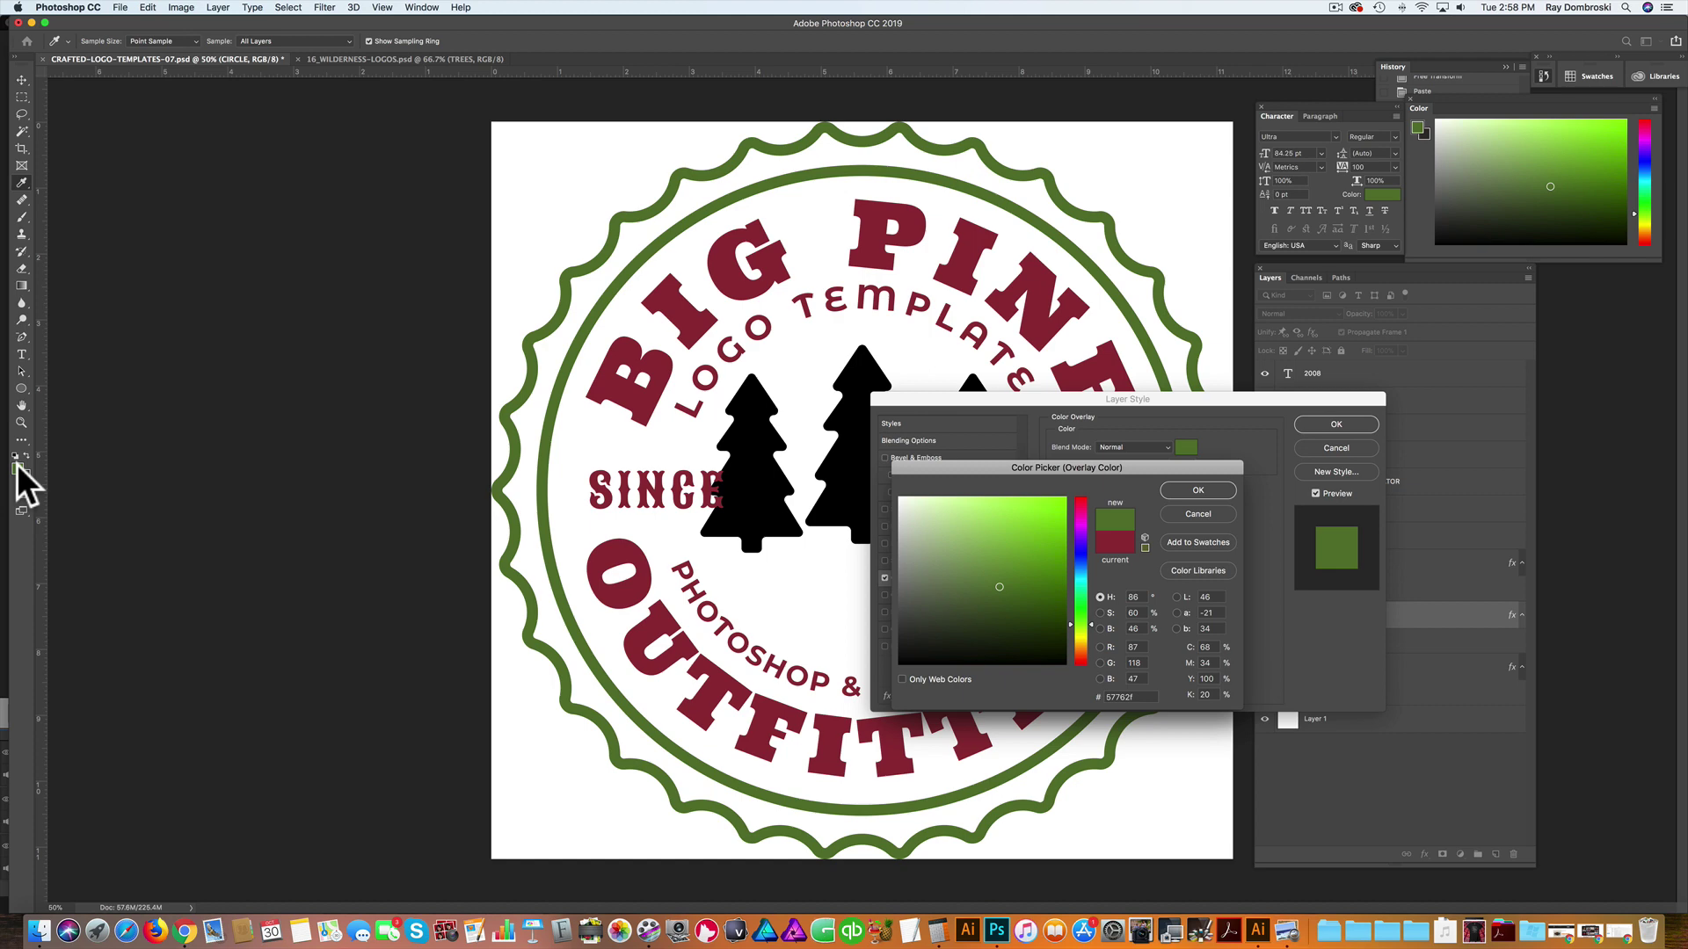
left_click(1201, 489)
left_click(1336, 424)
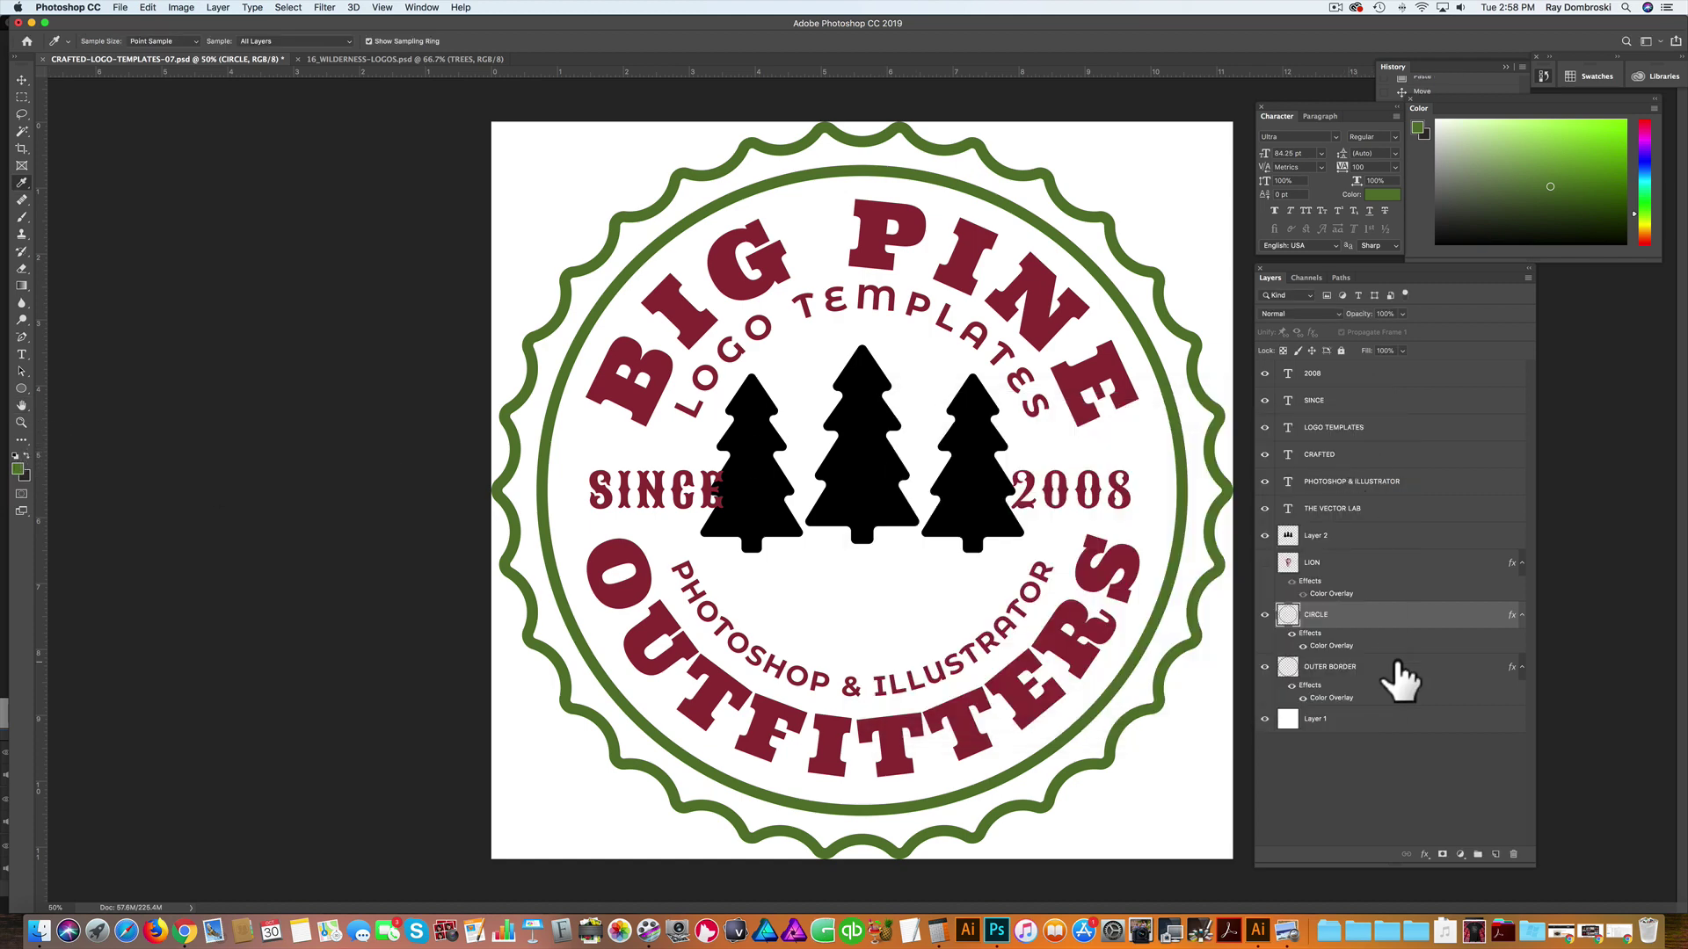
Step: Copy the CIRCLE layer's style and paste it onto the pine trees layer
right_click(1333, 639)
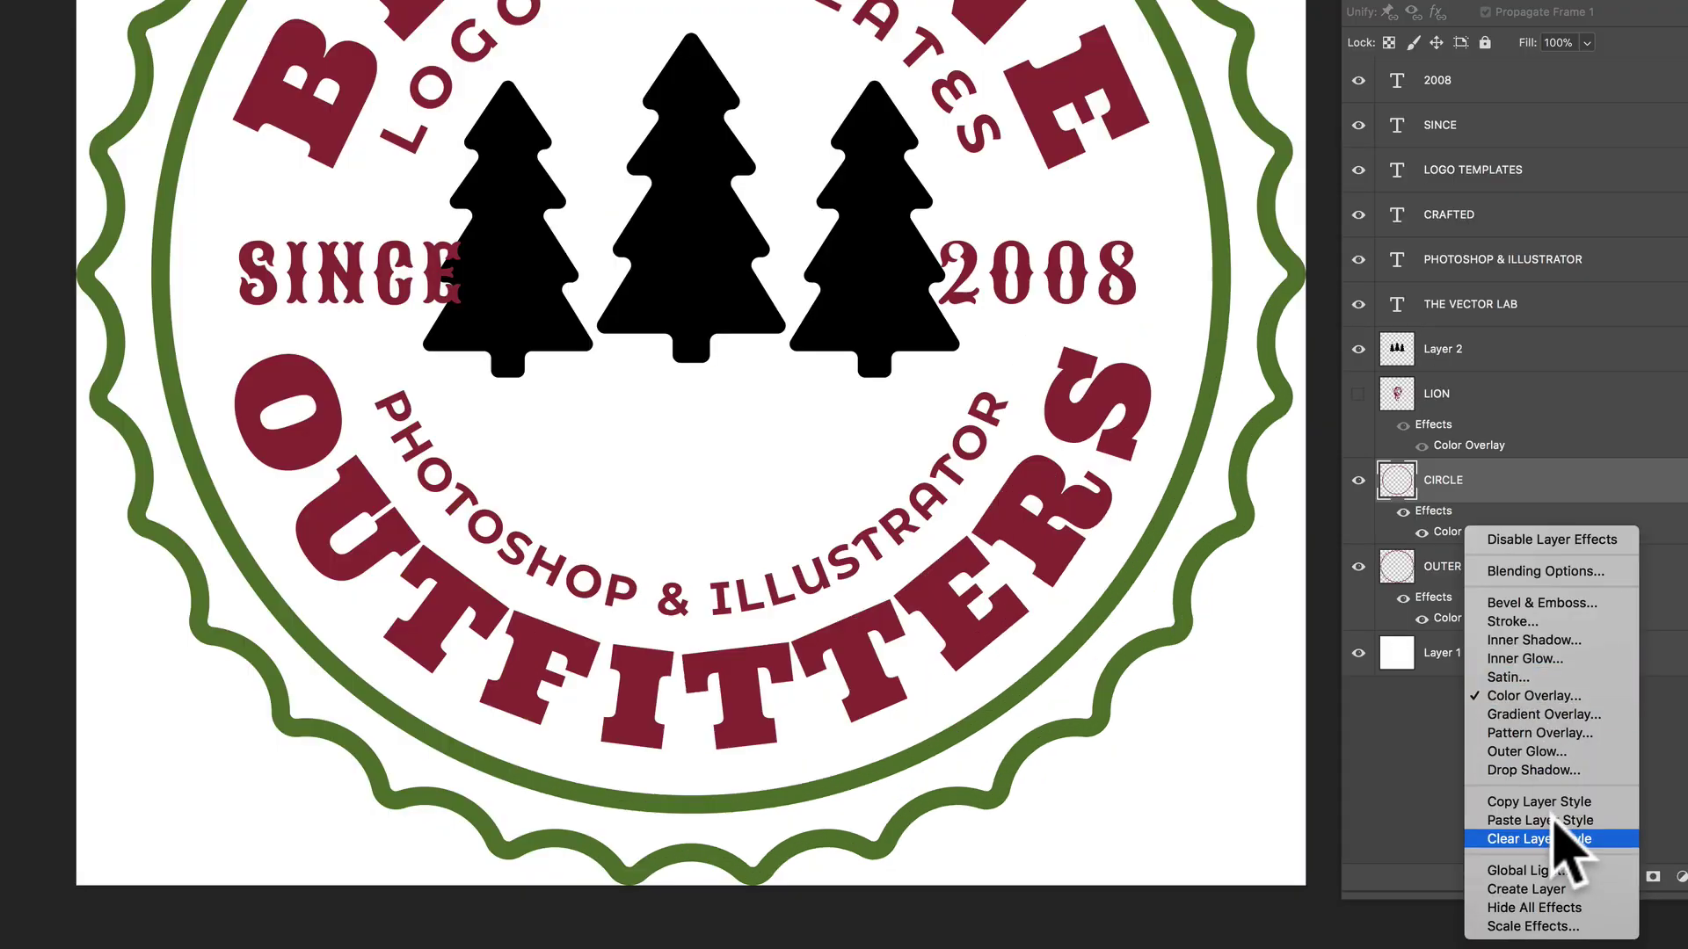
left_click(1560, 802)
left_click(1485, 353)
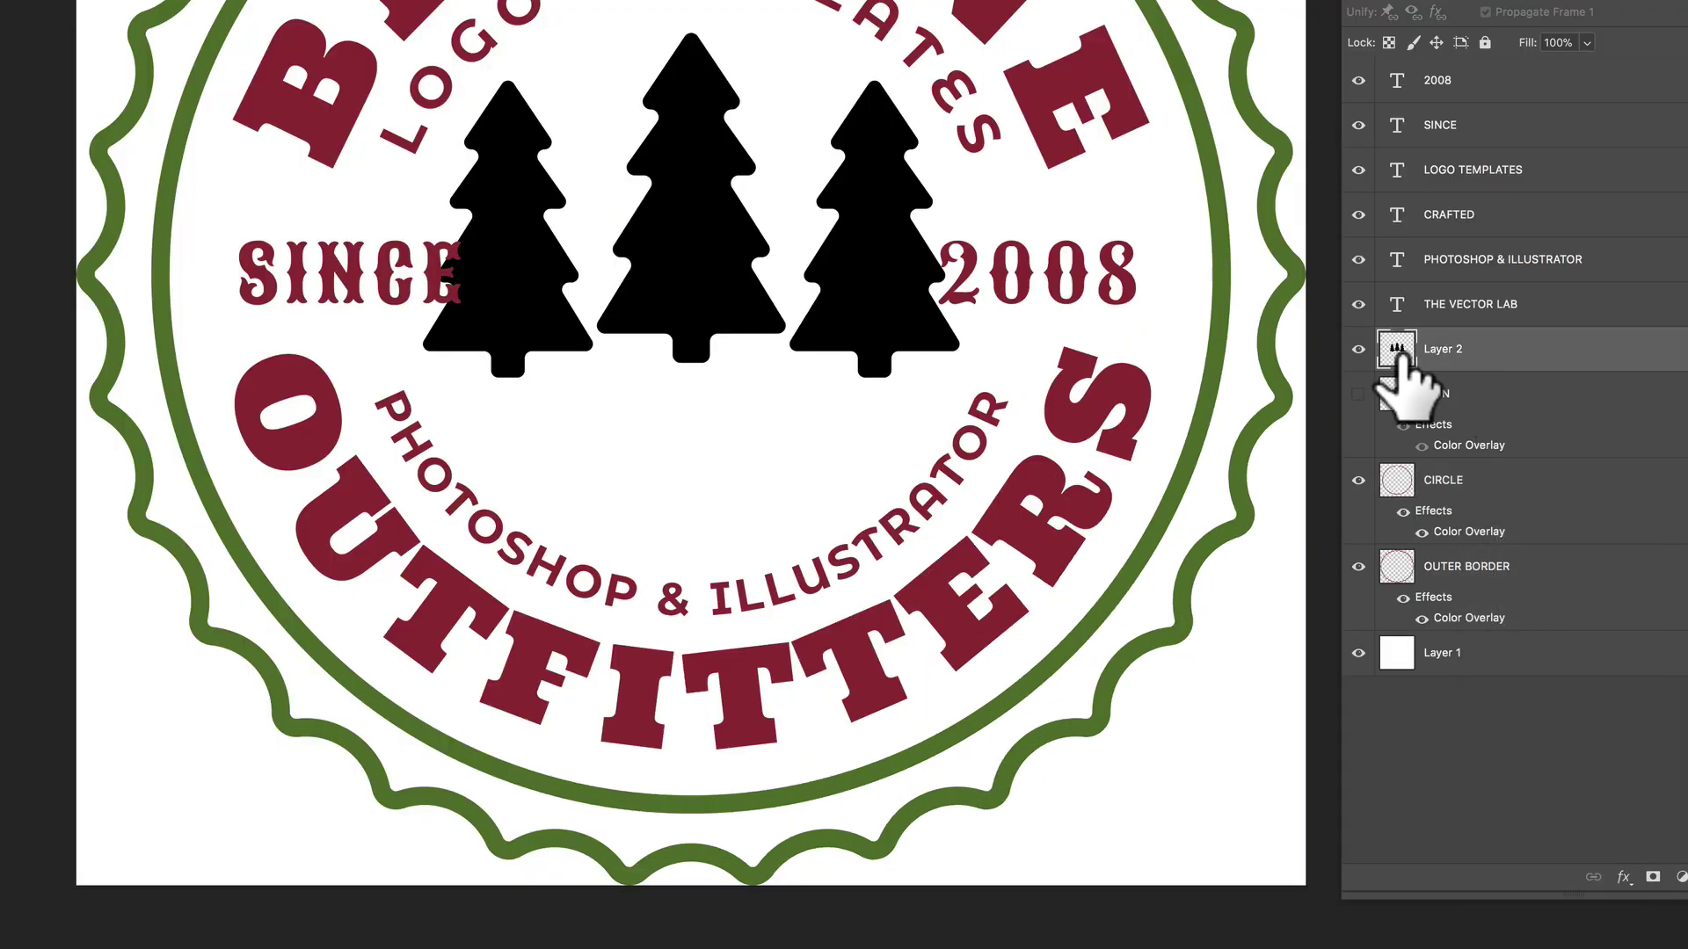
left_click(1358, 349)
left_click(1358, 349)
right_click(1460, 351)
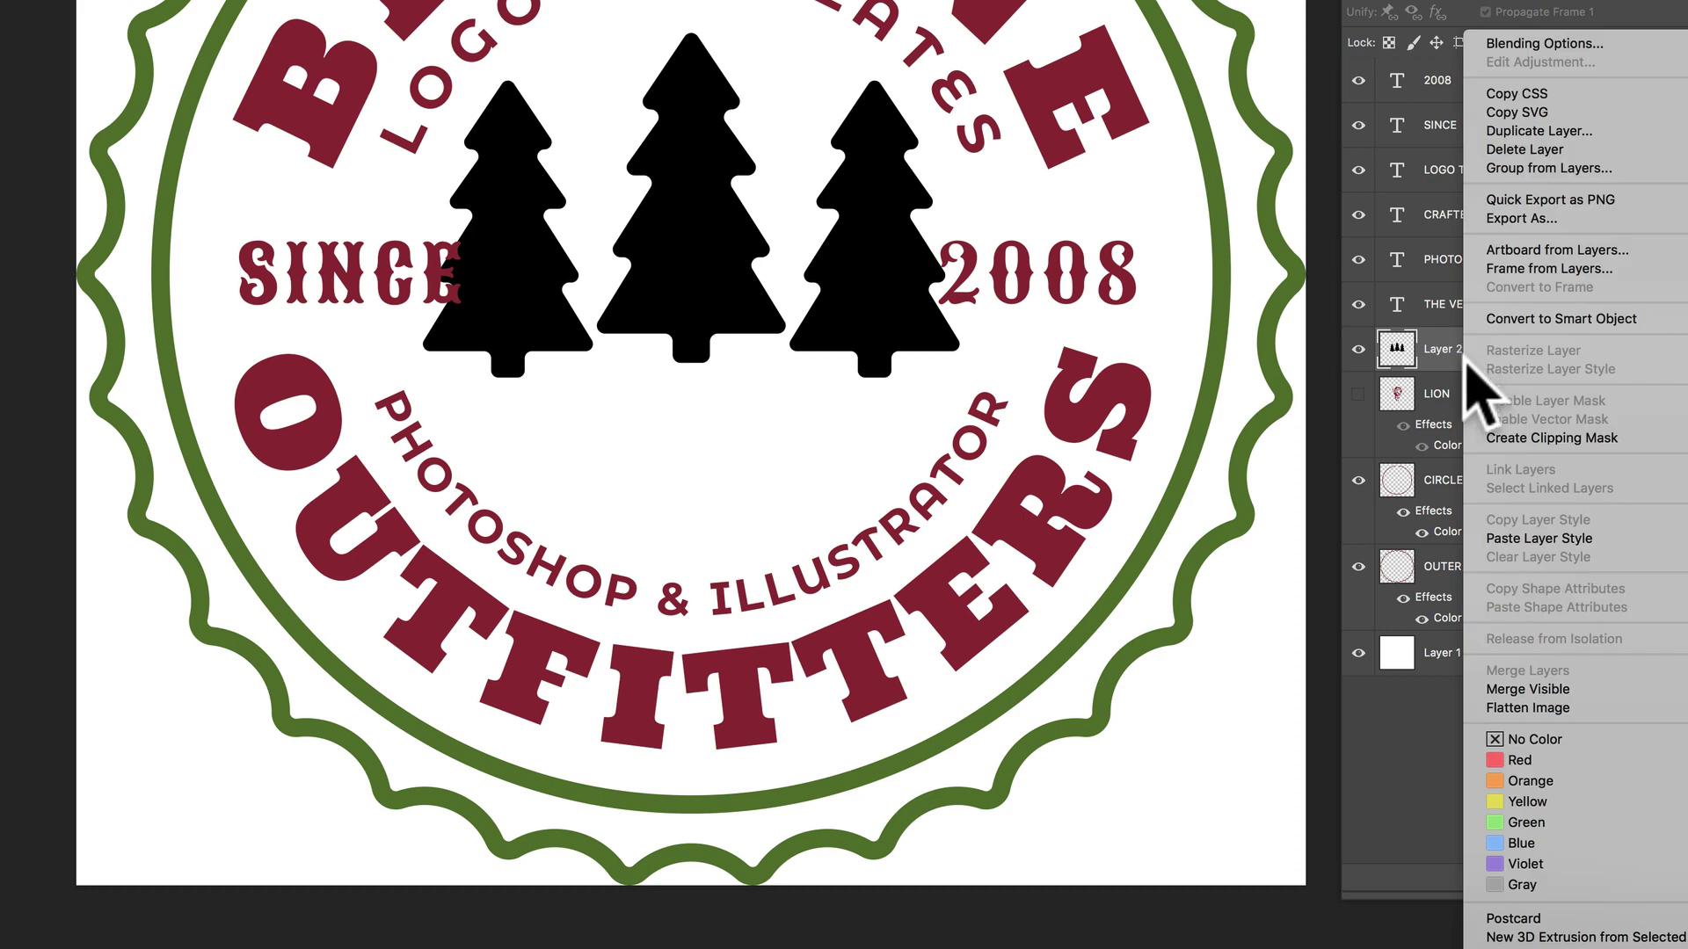
left_click(1526, 557)
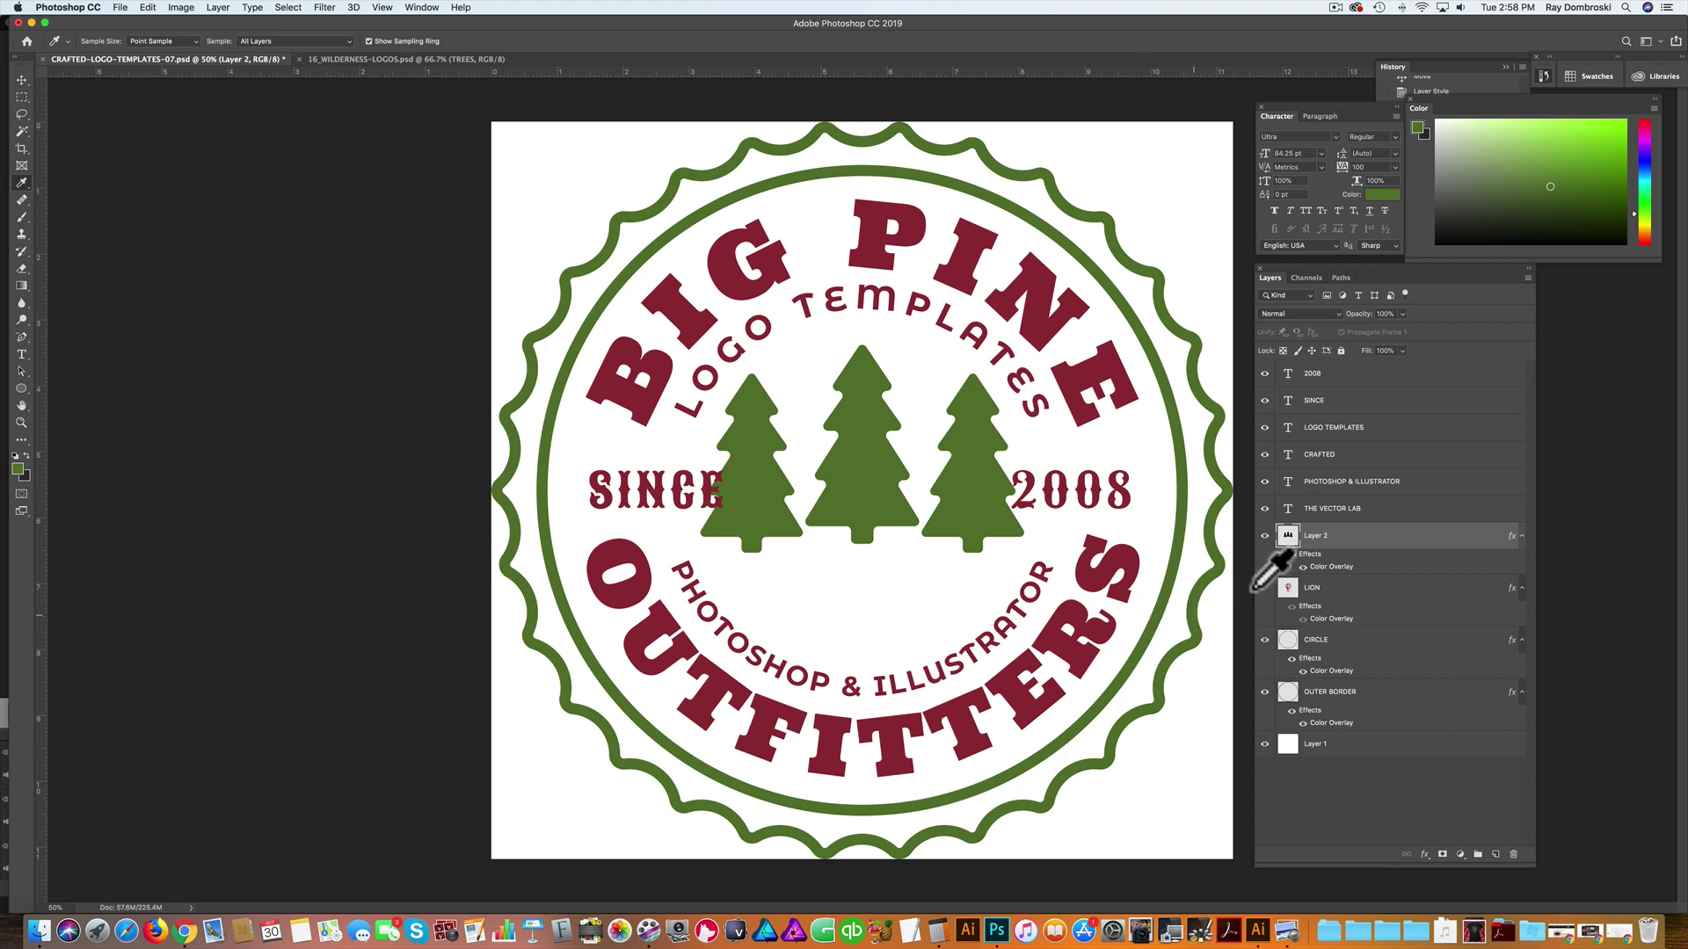
Step: Recolor the OUTFITTERS text with the green foreground color, moving the character settings beside the artwork
left_click(1342, 509)
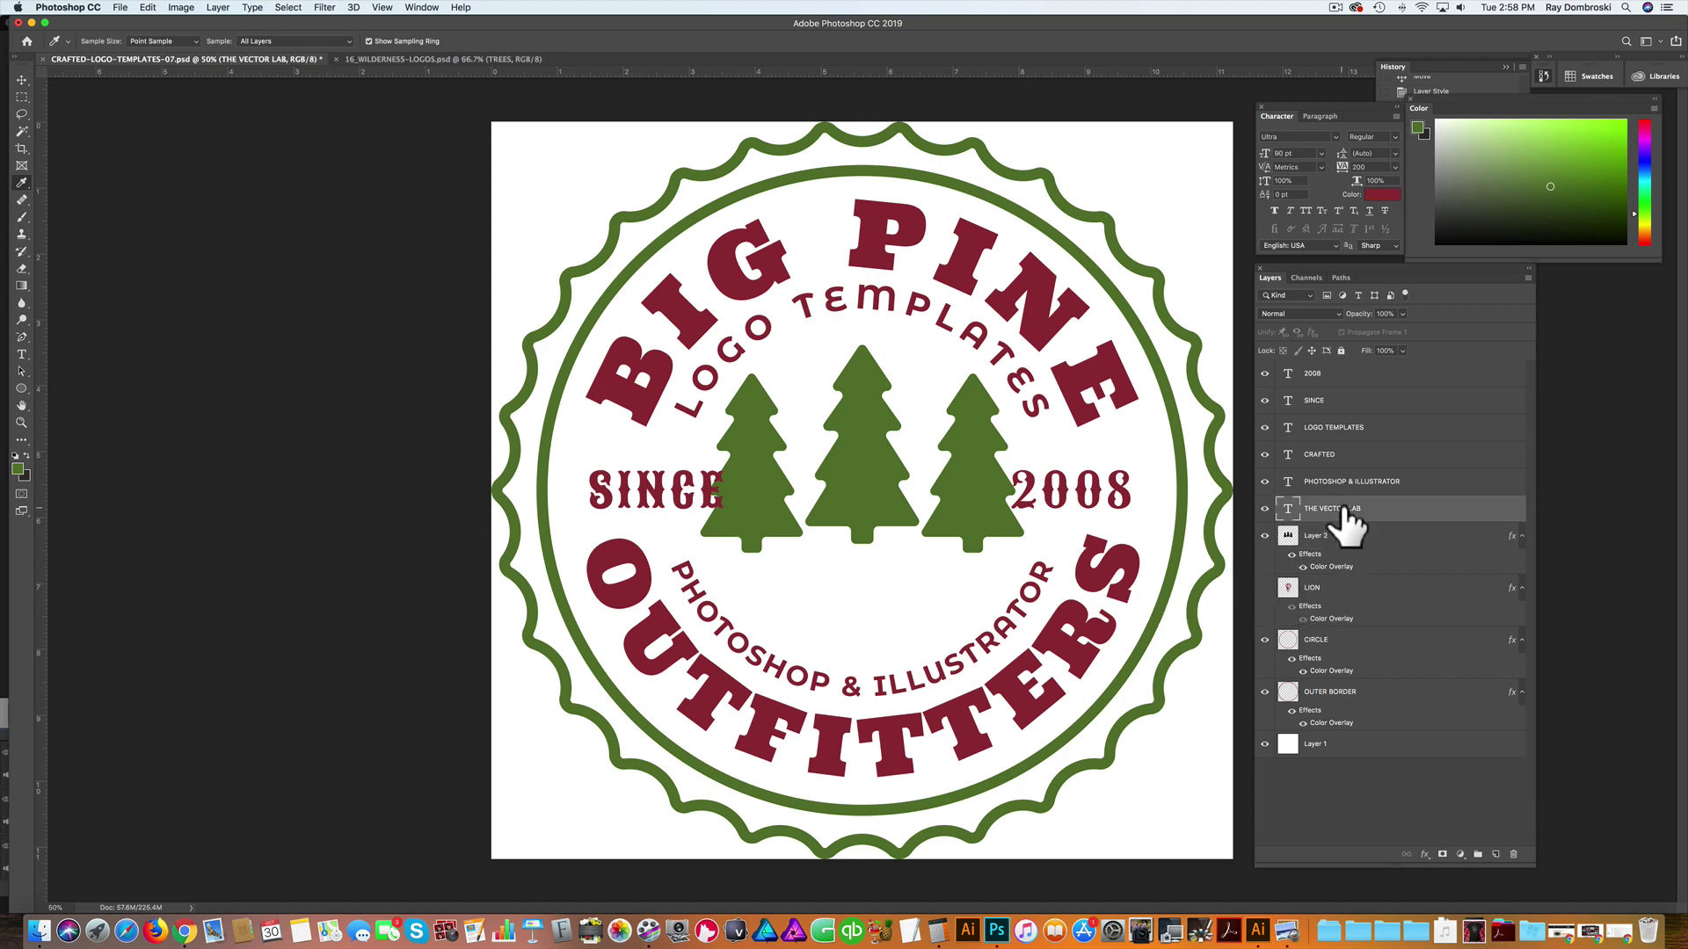
left_click(21, 355)
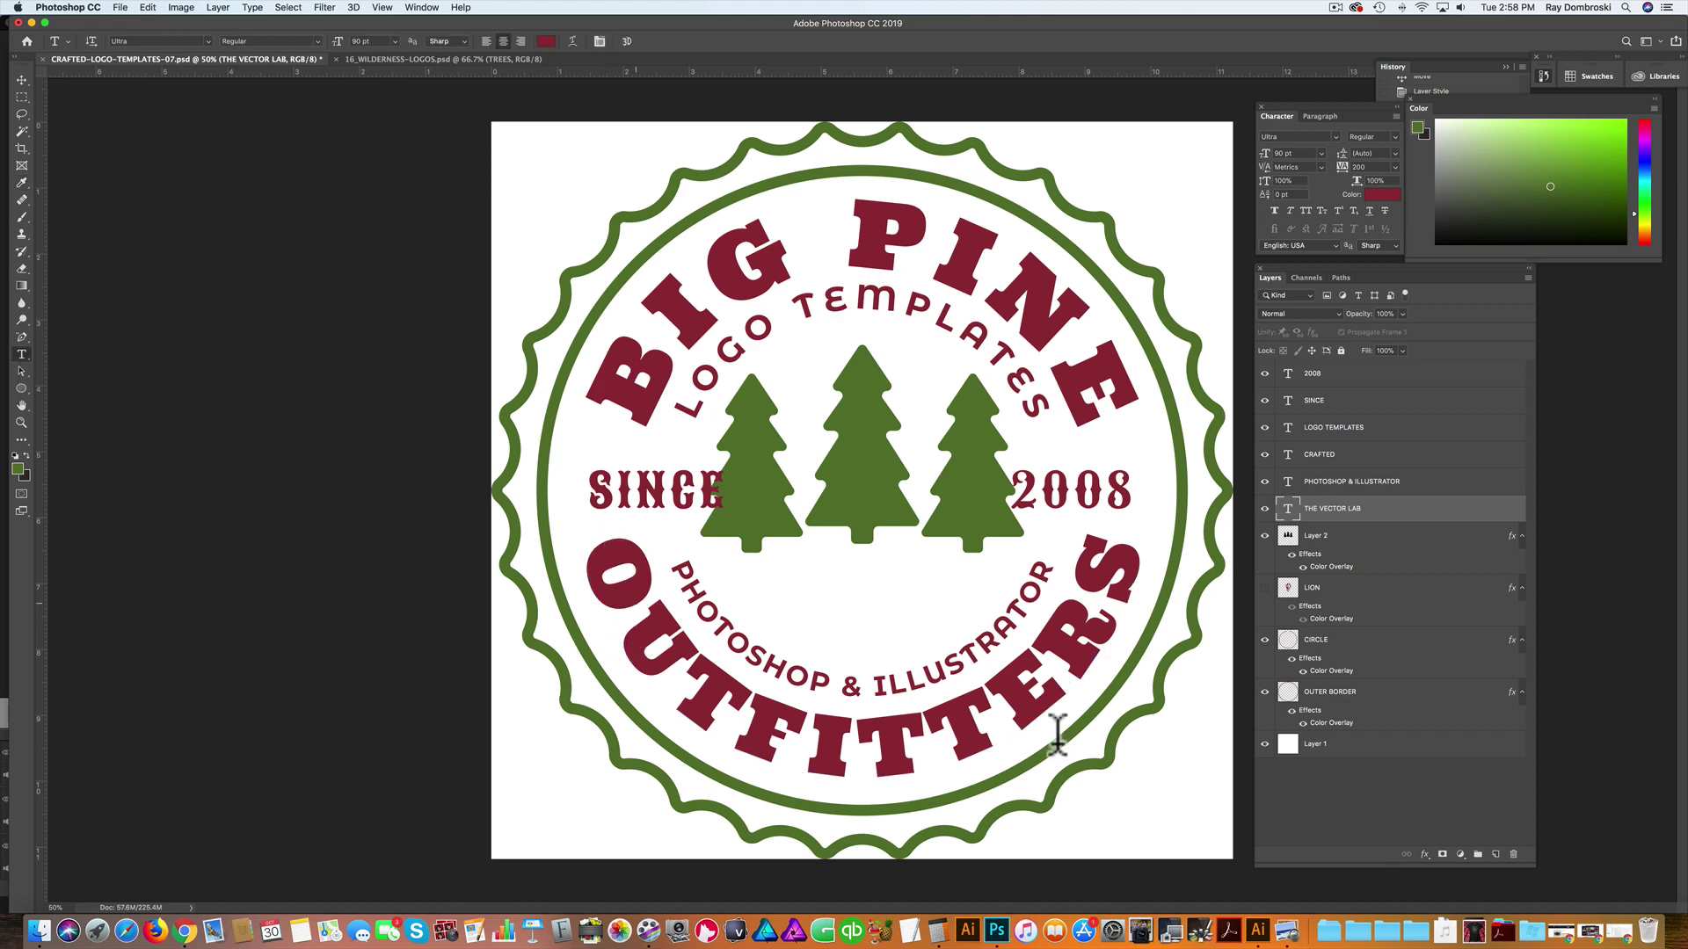
double_click(1202, 651)
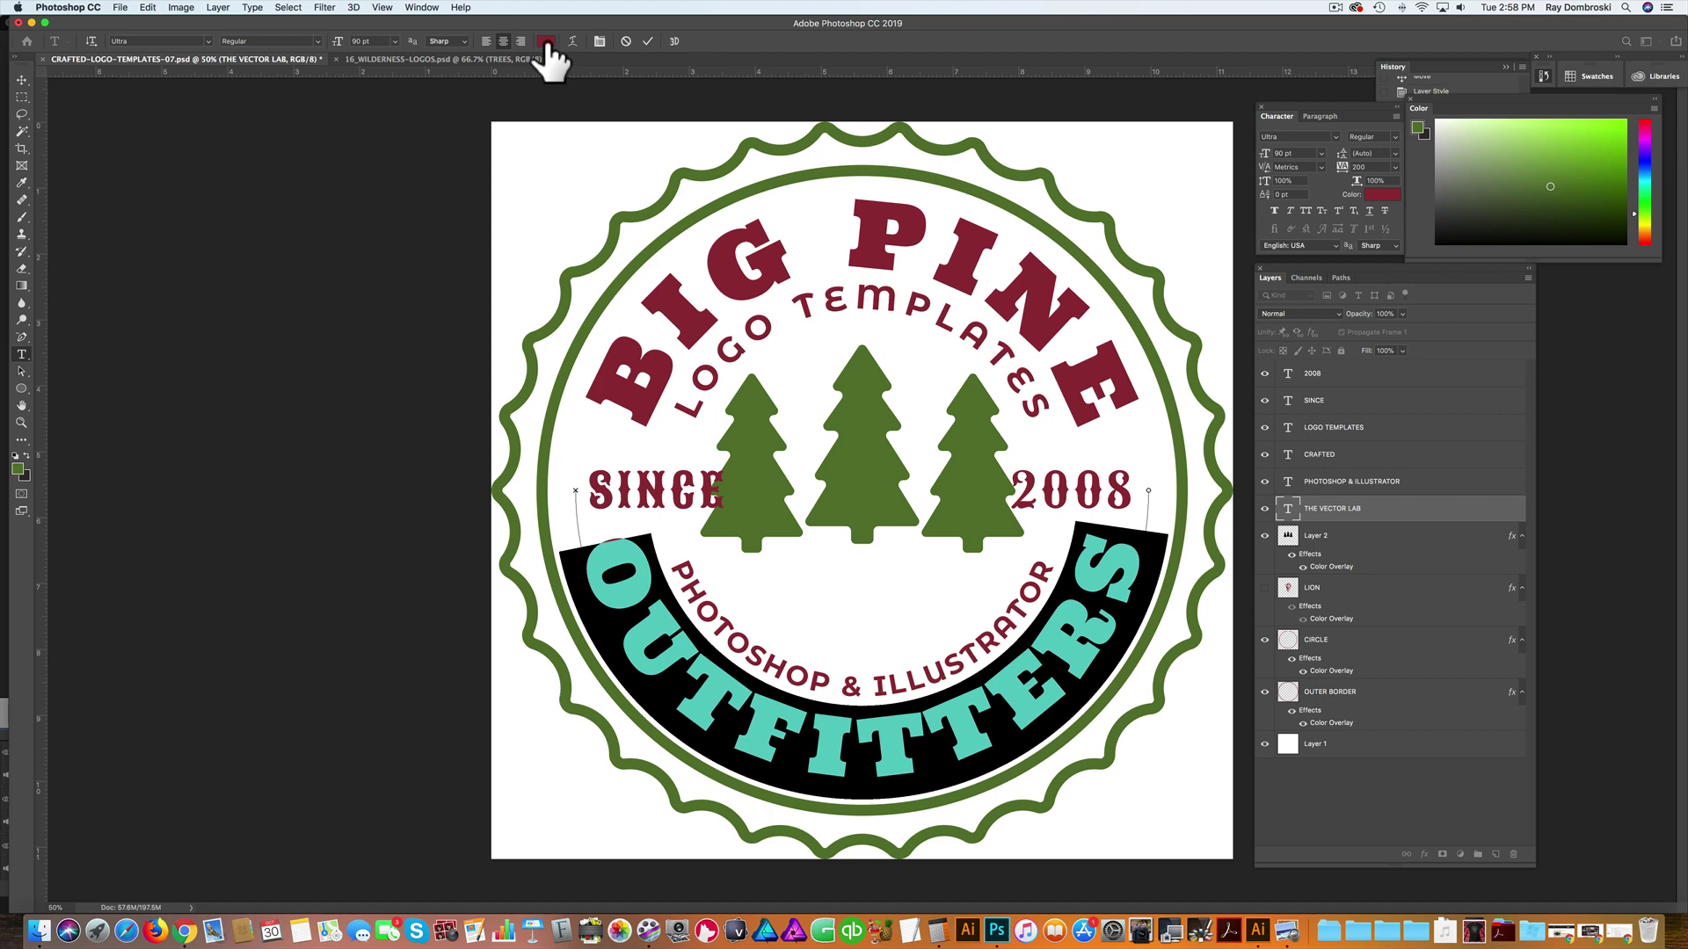
left_click_drag(1322, 111, 414, 199)
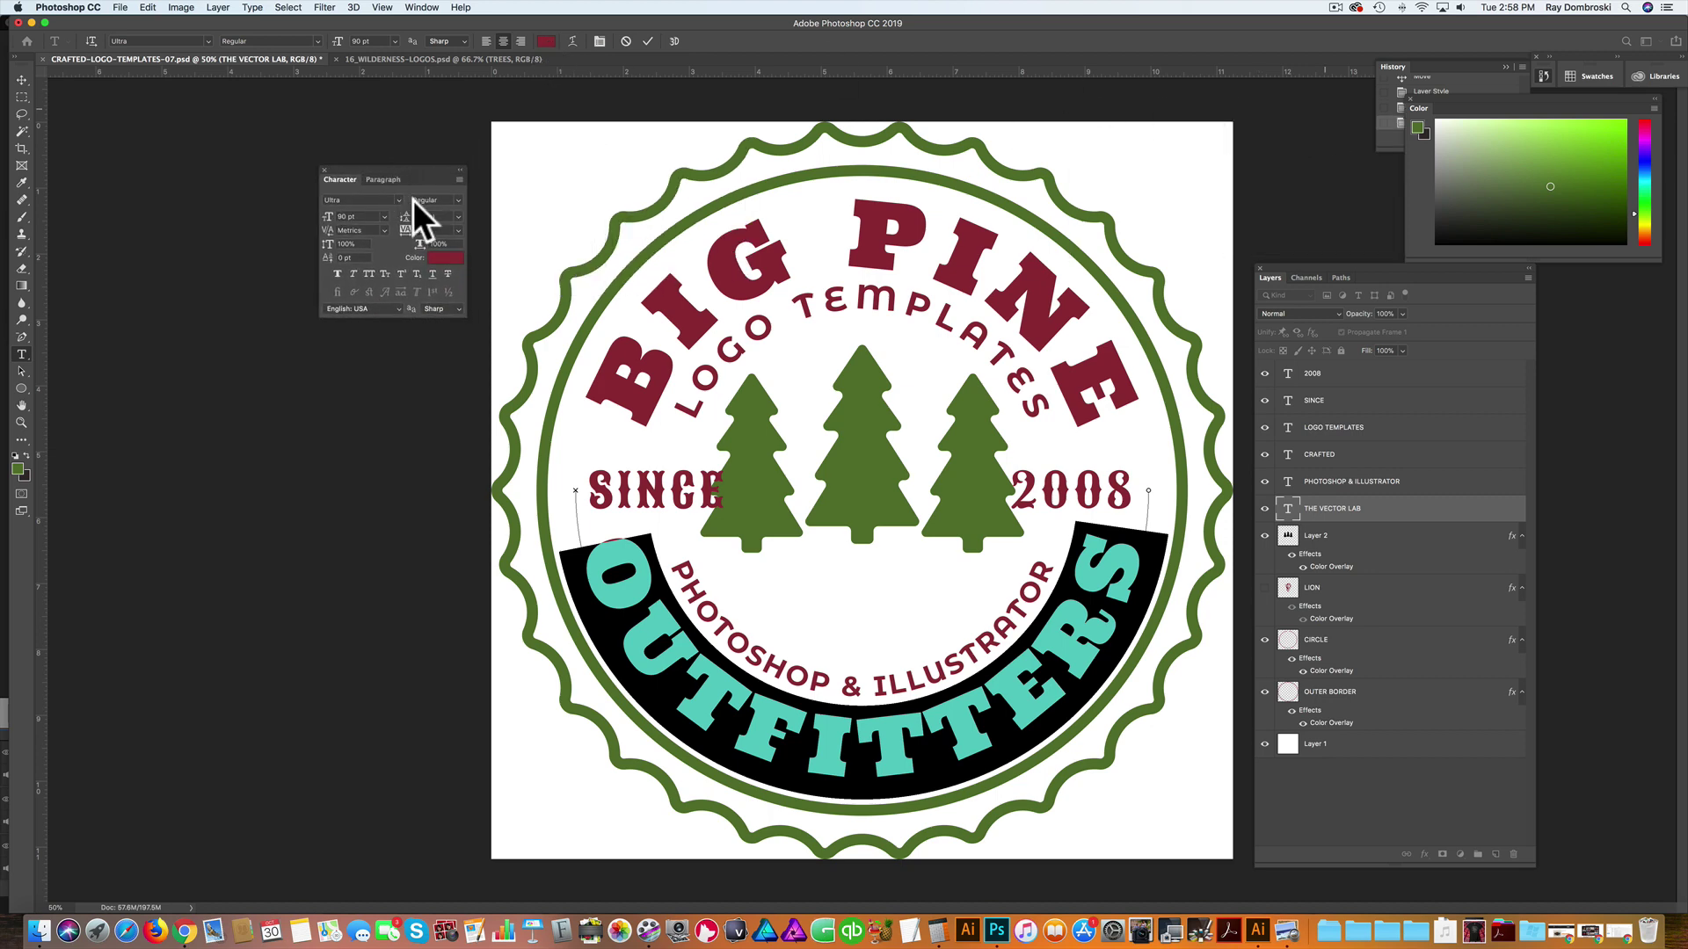
left_click(446, 258)
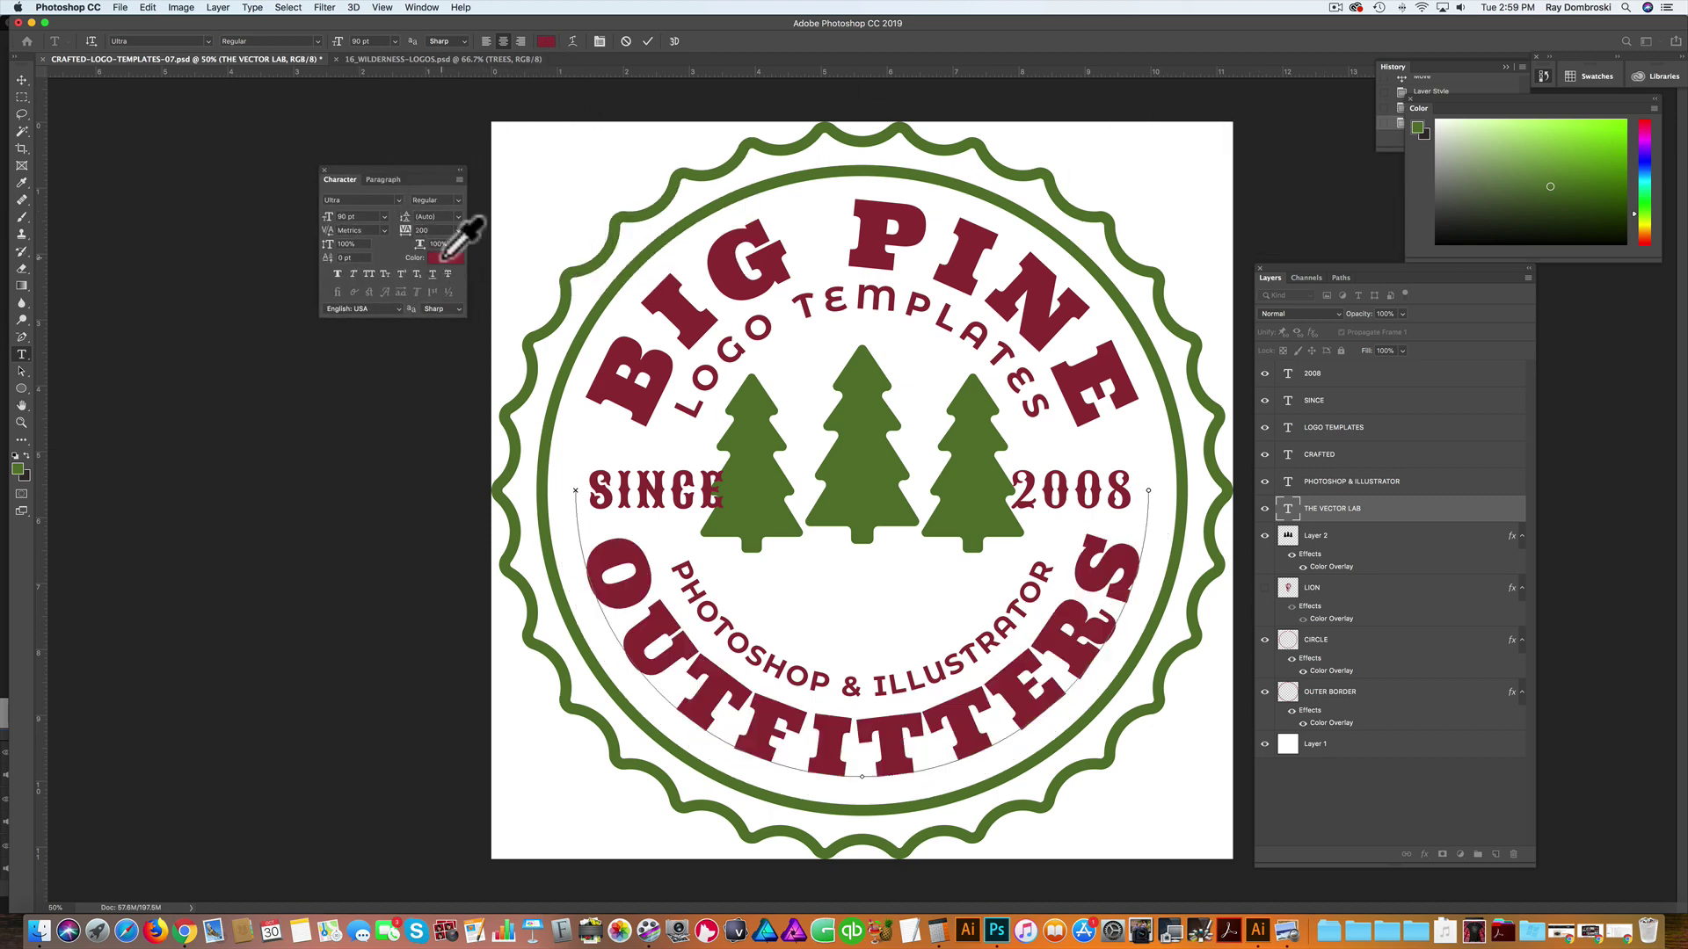
left_click(23, 472)
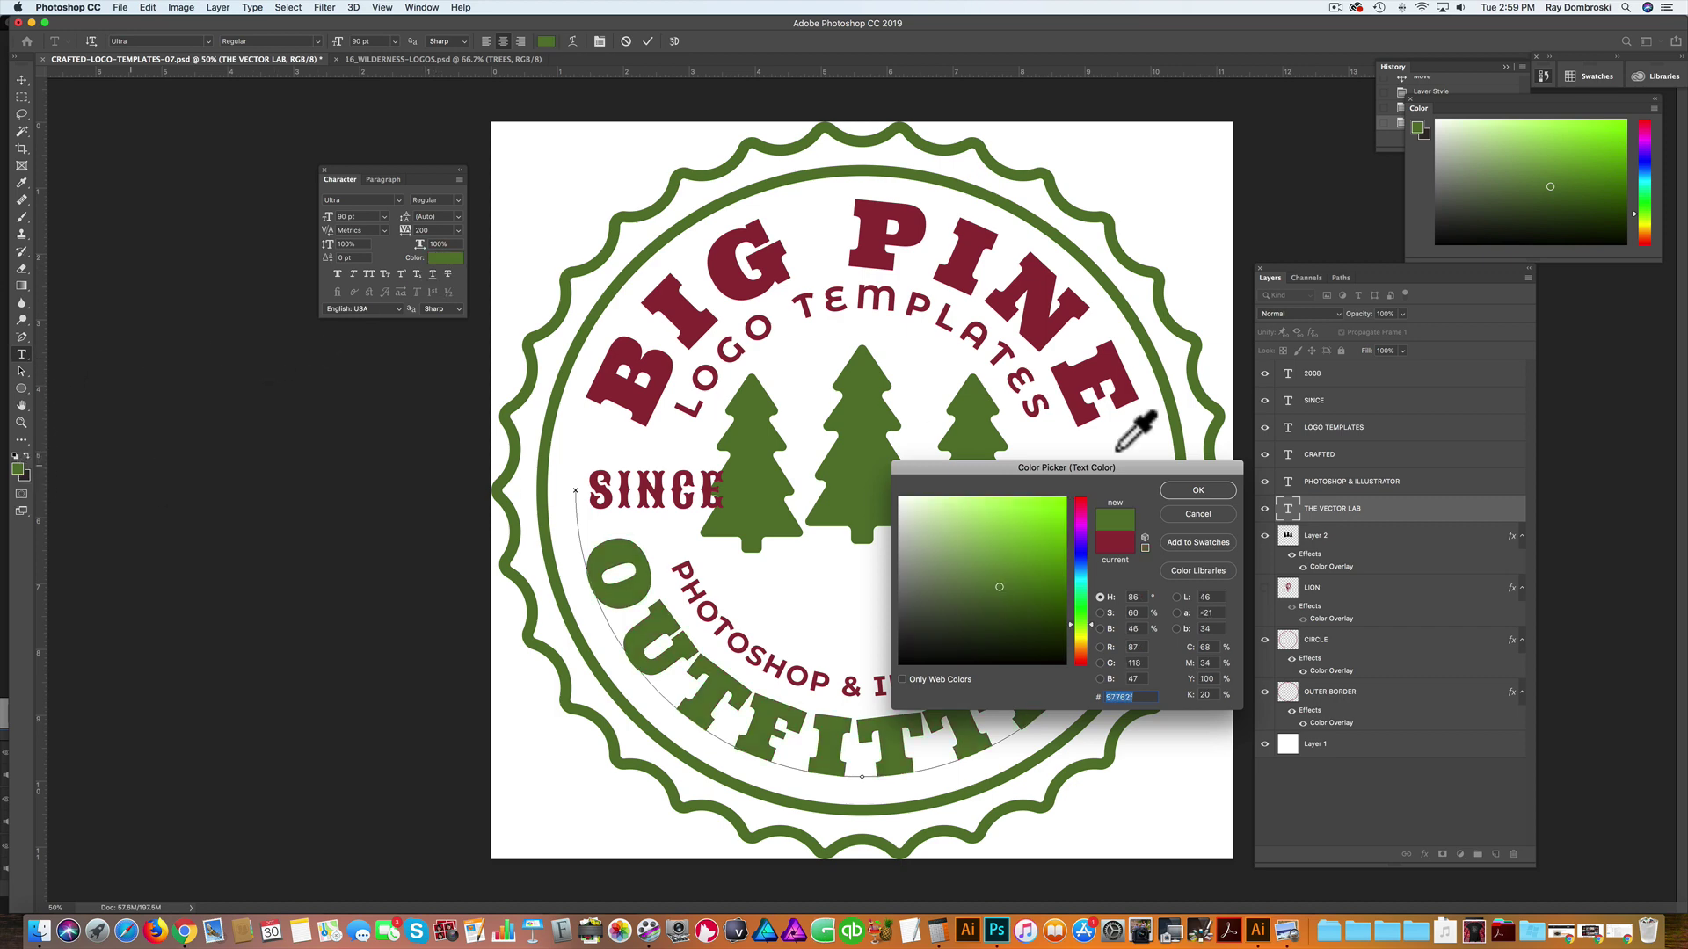
left_click(1171, 485)
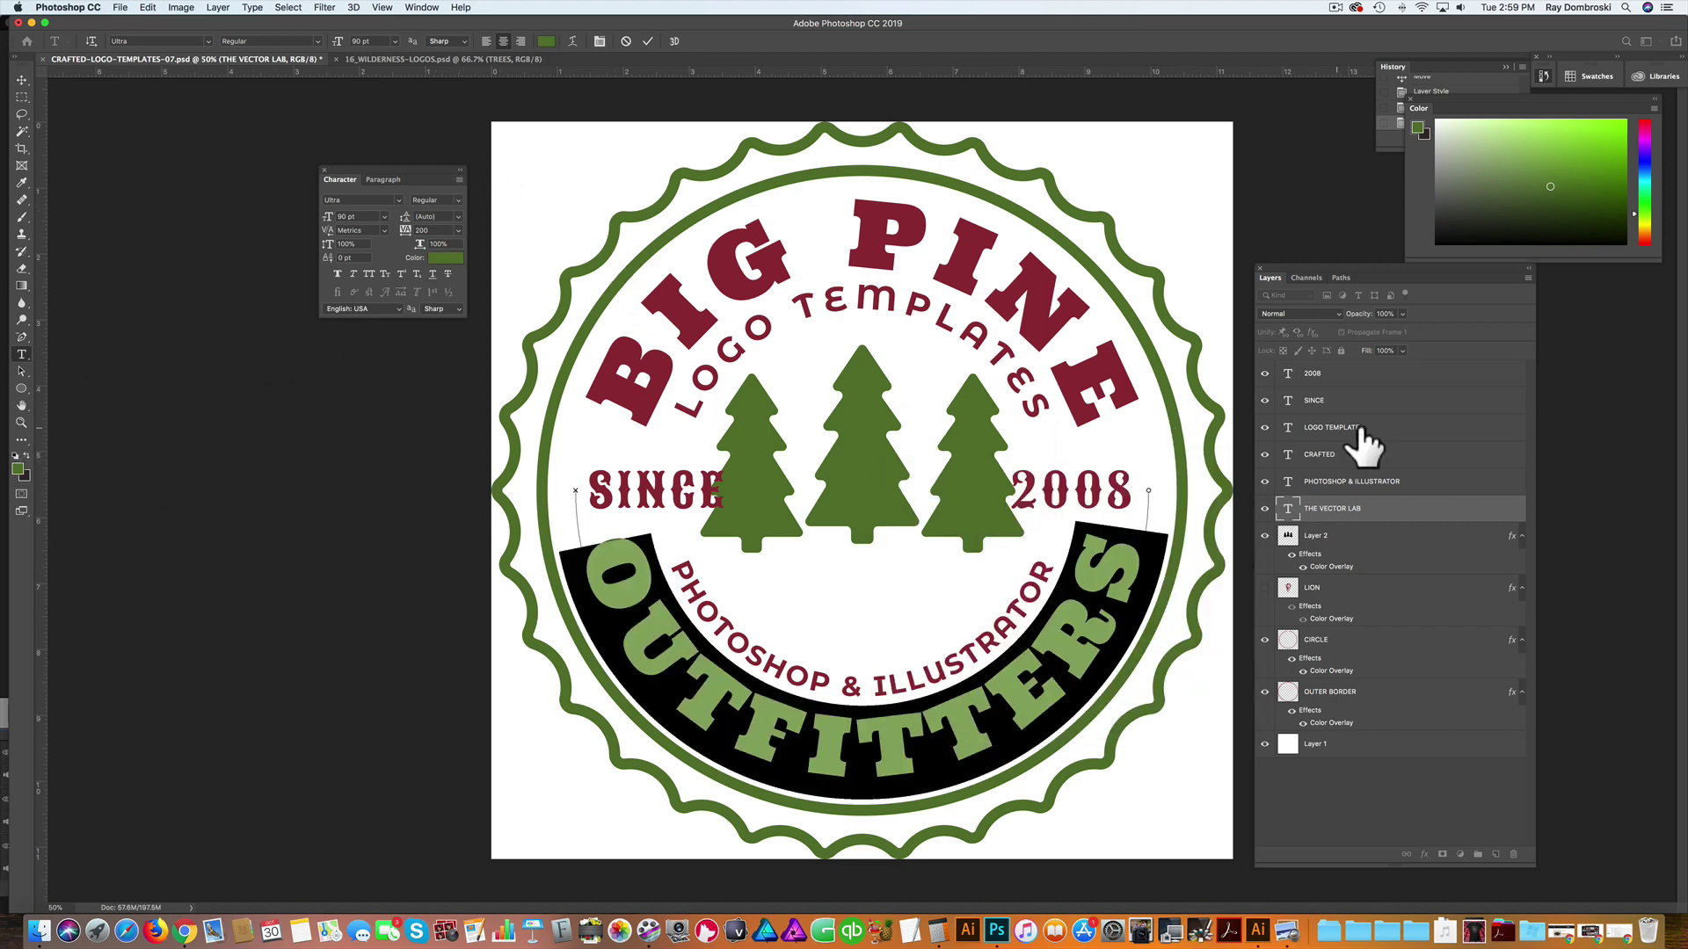
Step: Recolor the BIG PINE text with the green foreground color #57762f
left_click(1186, 455)
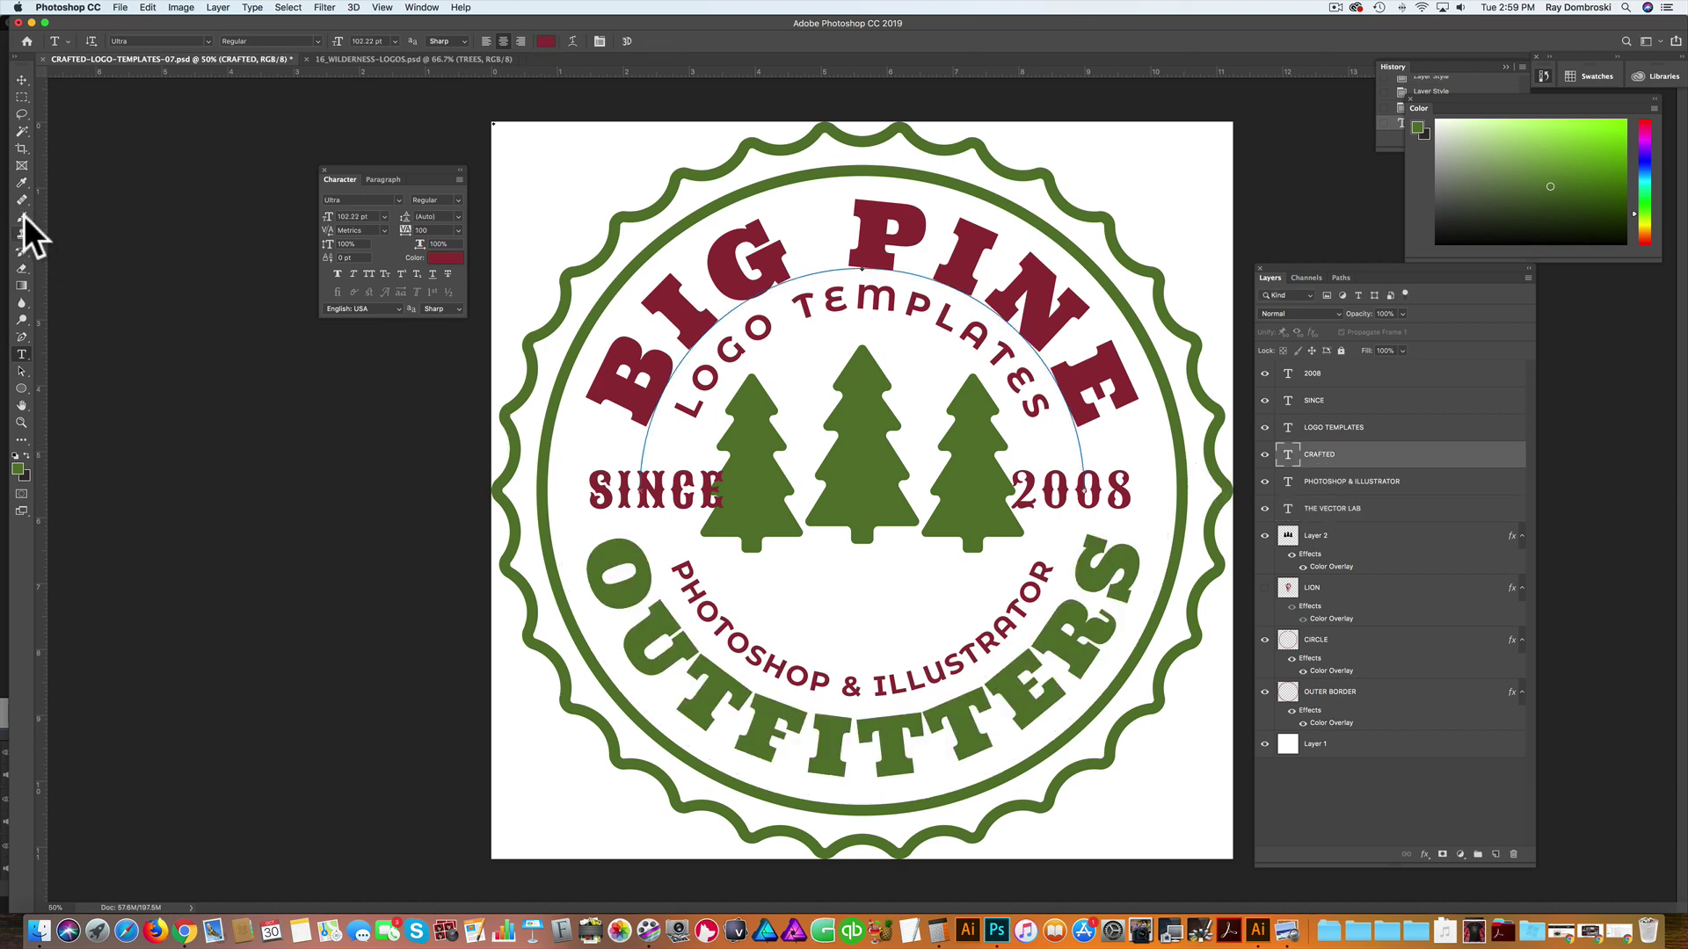
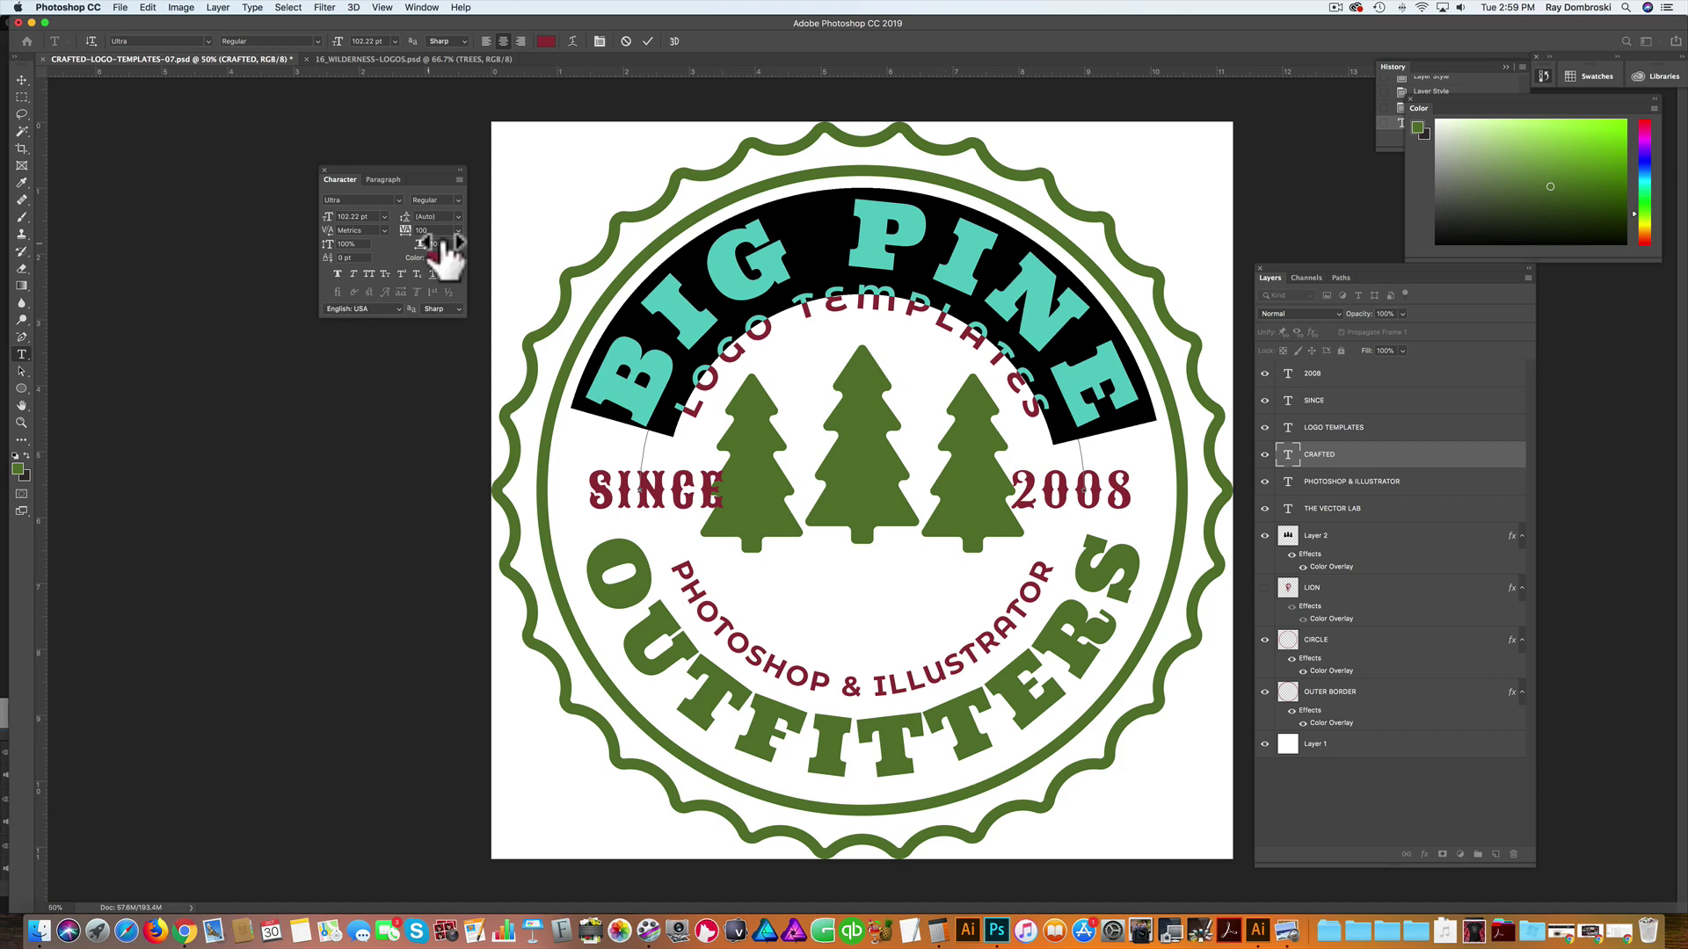
left_click(446, 258)
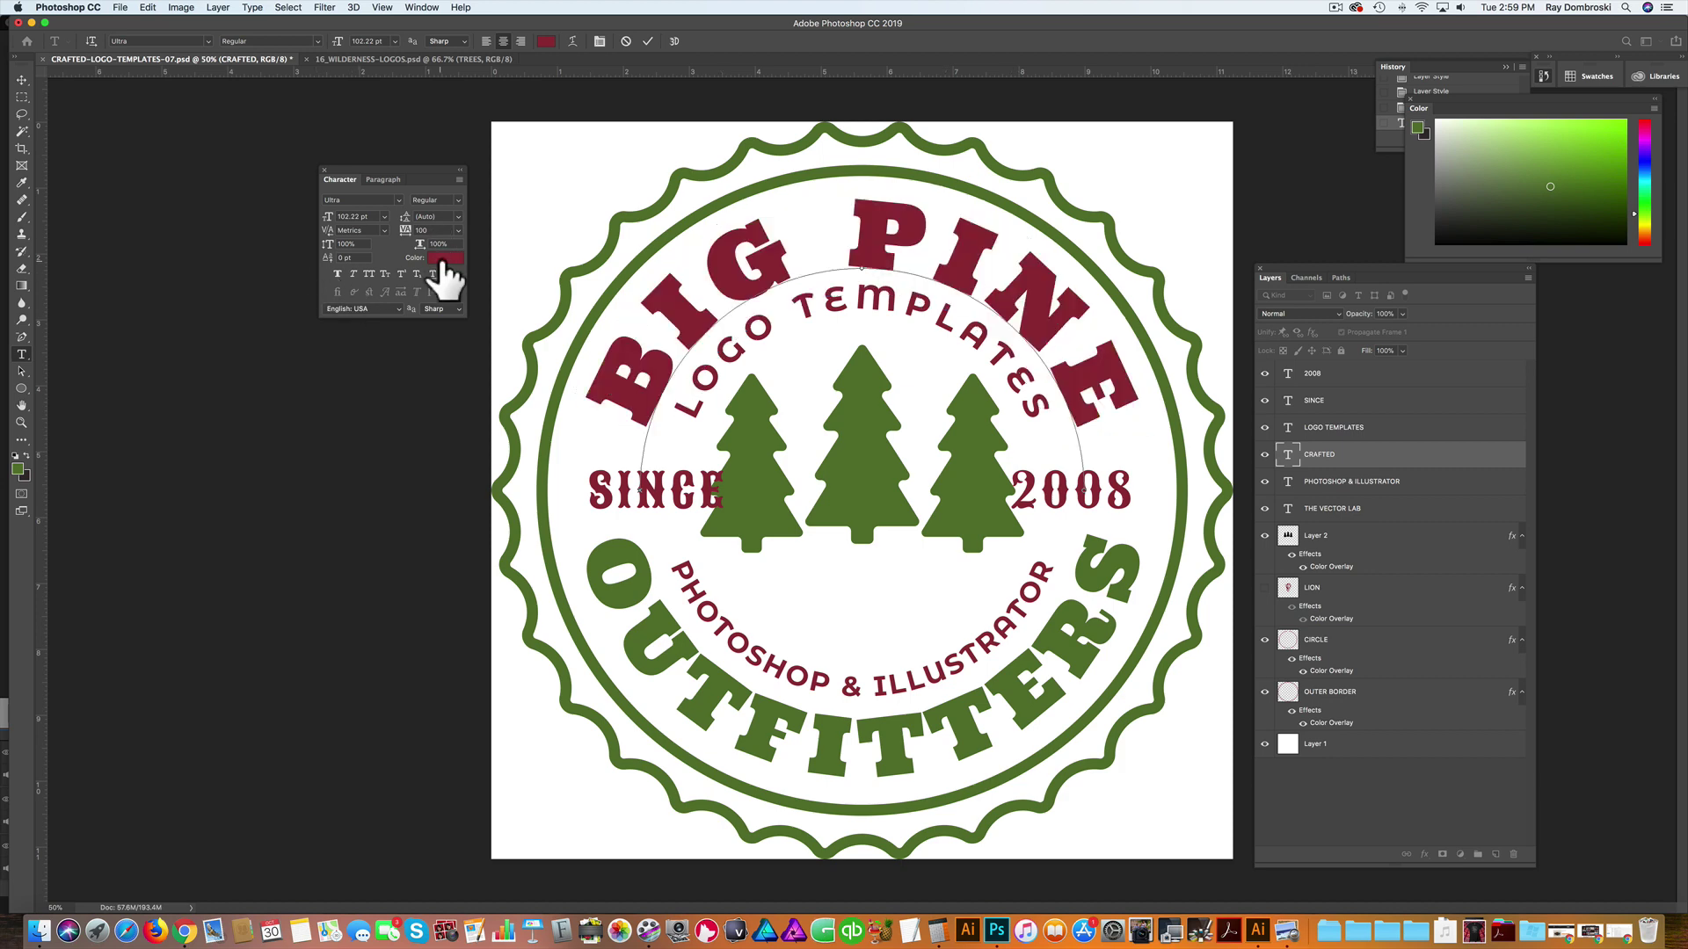
left_click(17, 469)
left_click(1200, 490)
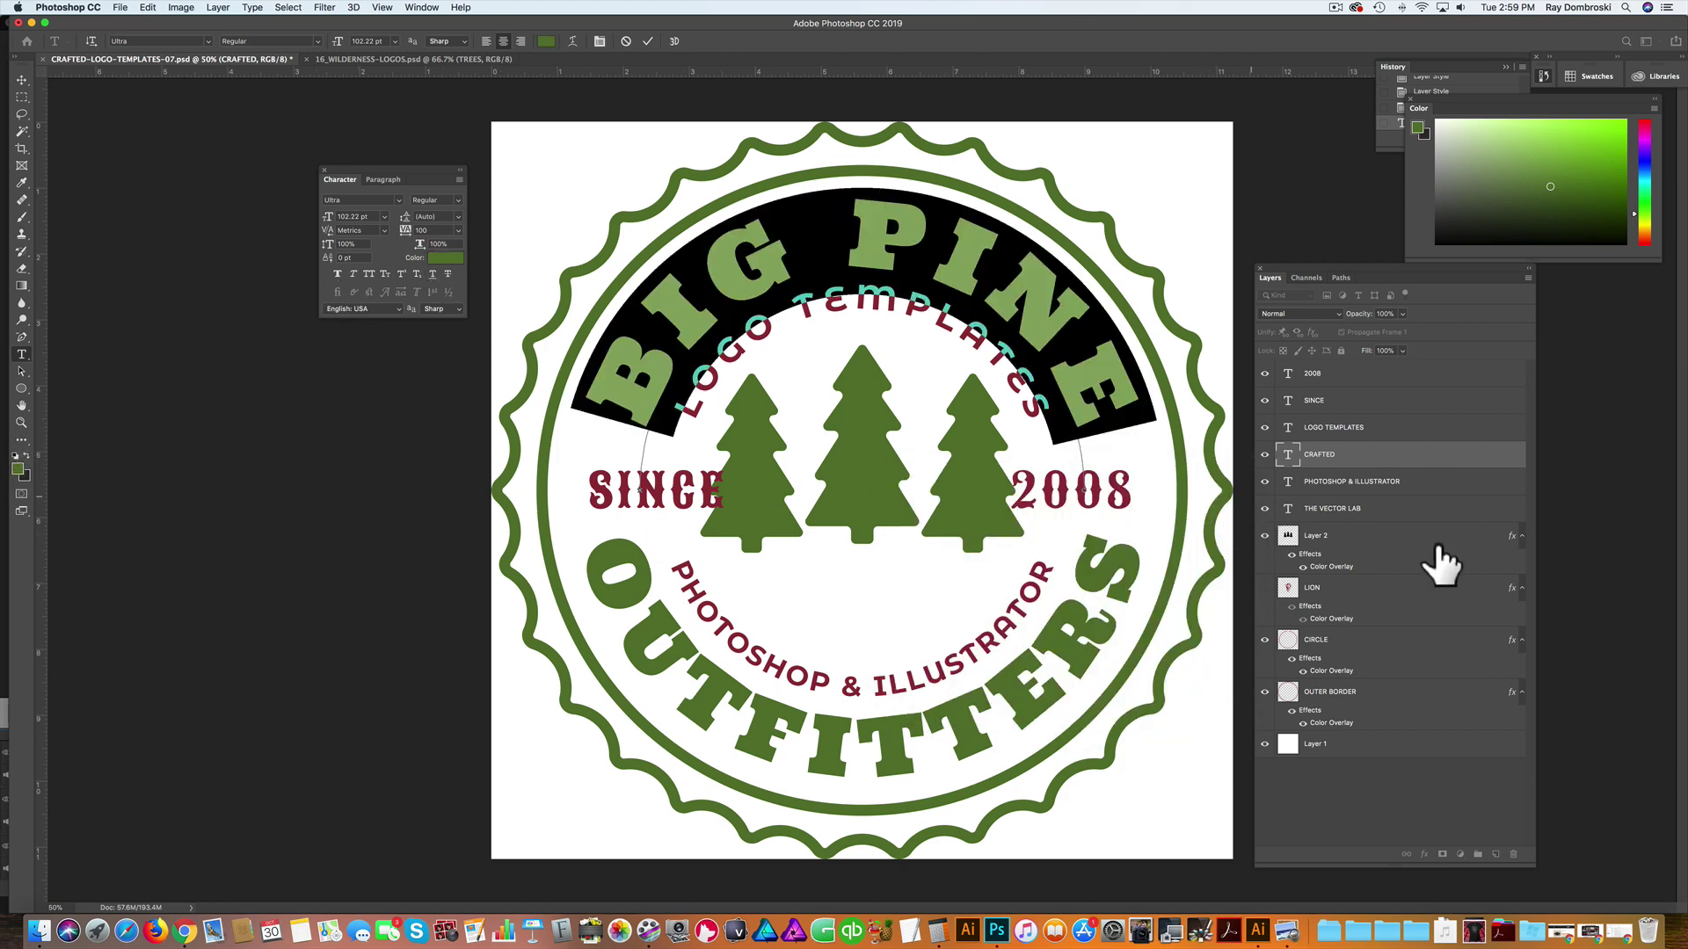
Step: Replace the curved PHOTOSHOP & ILLUSTRATOR text with BACKCOUNTRY
left_click(685, 558)
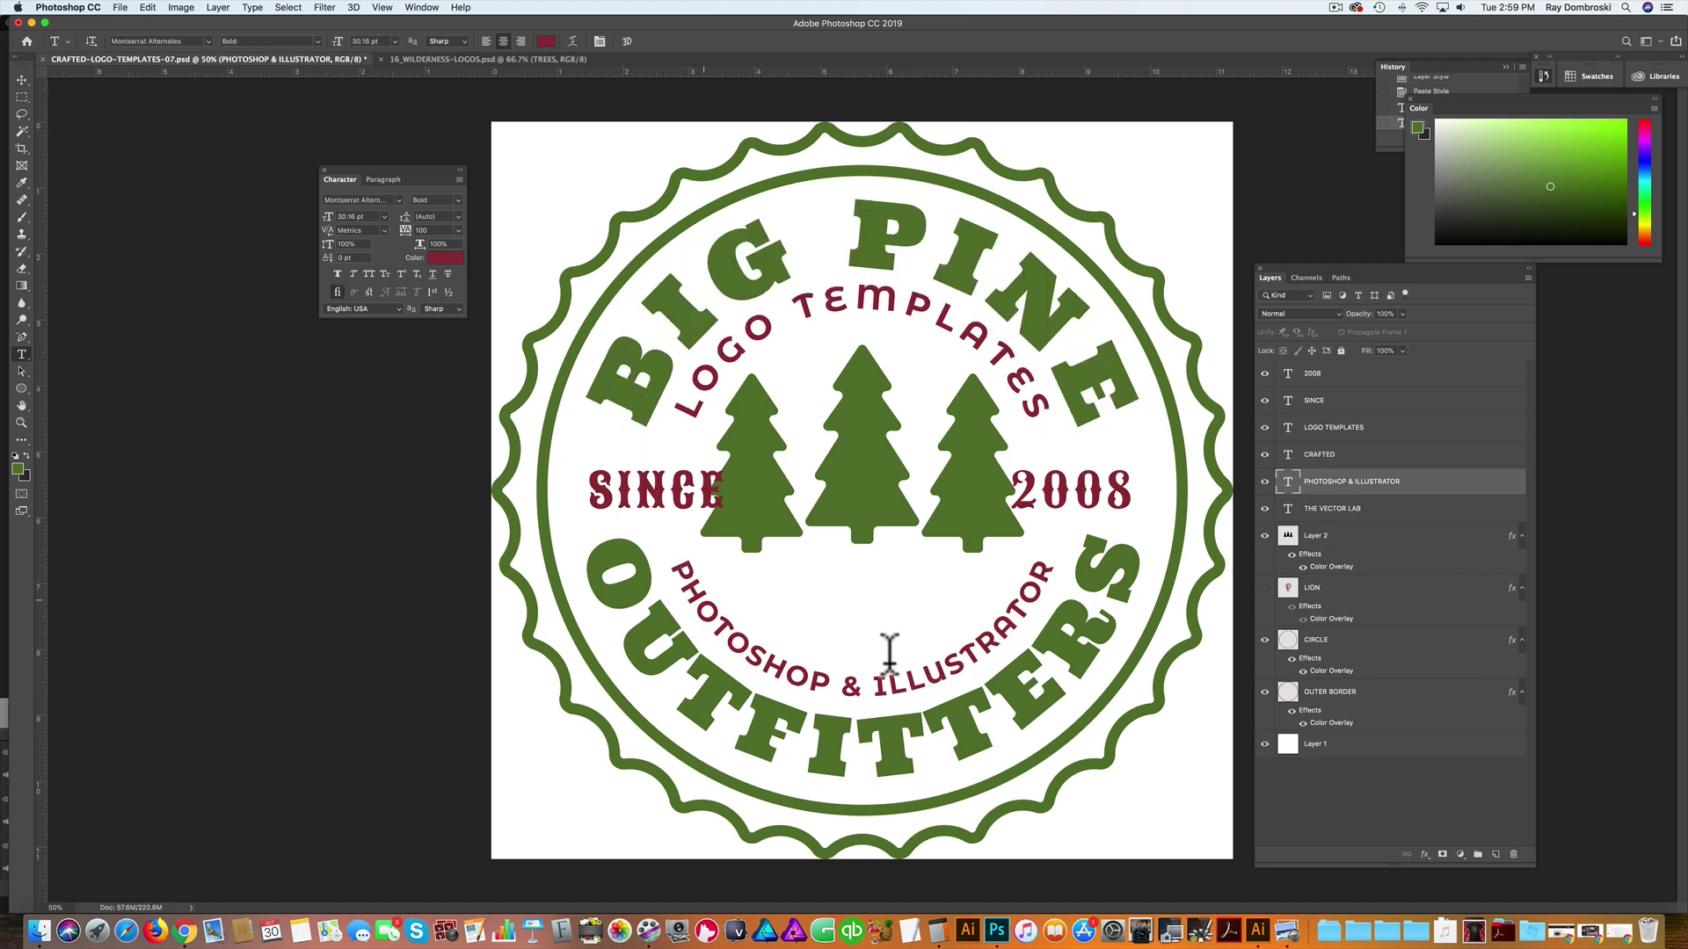
key("ctrl+a")
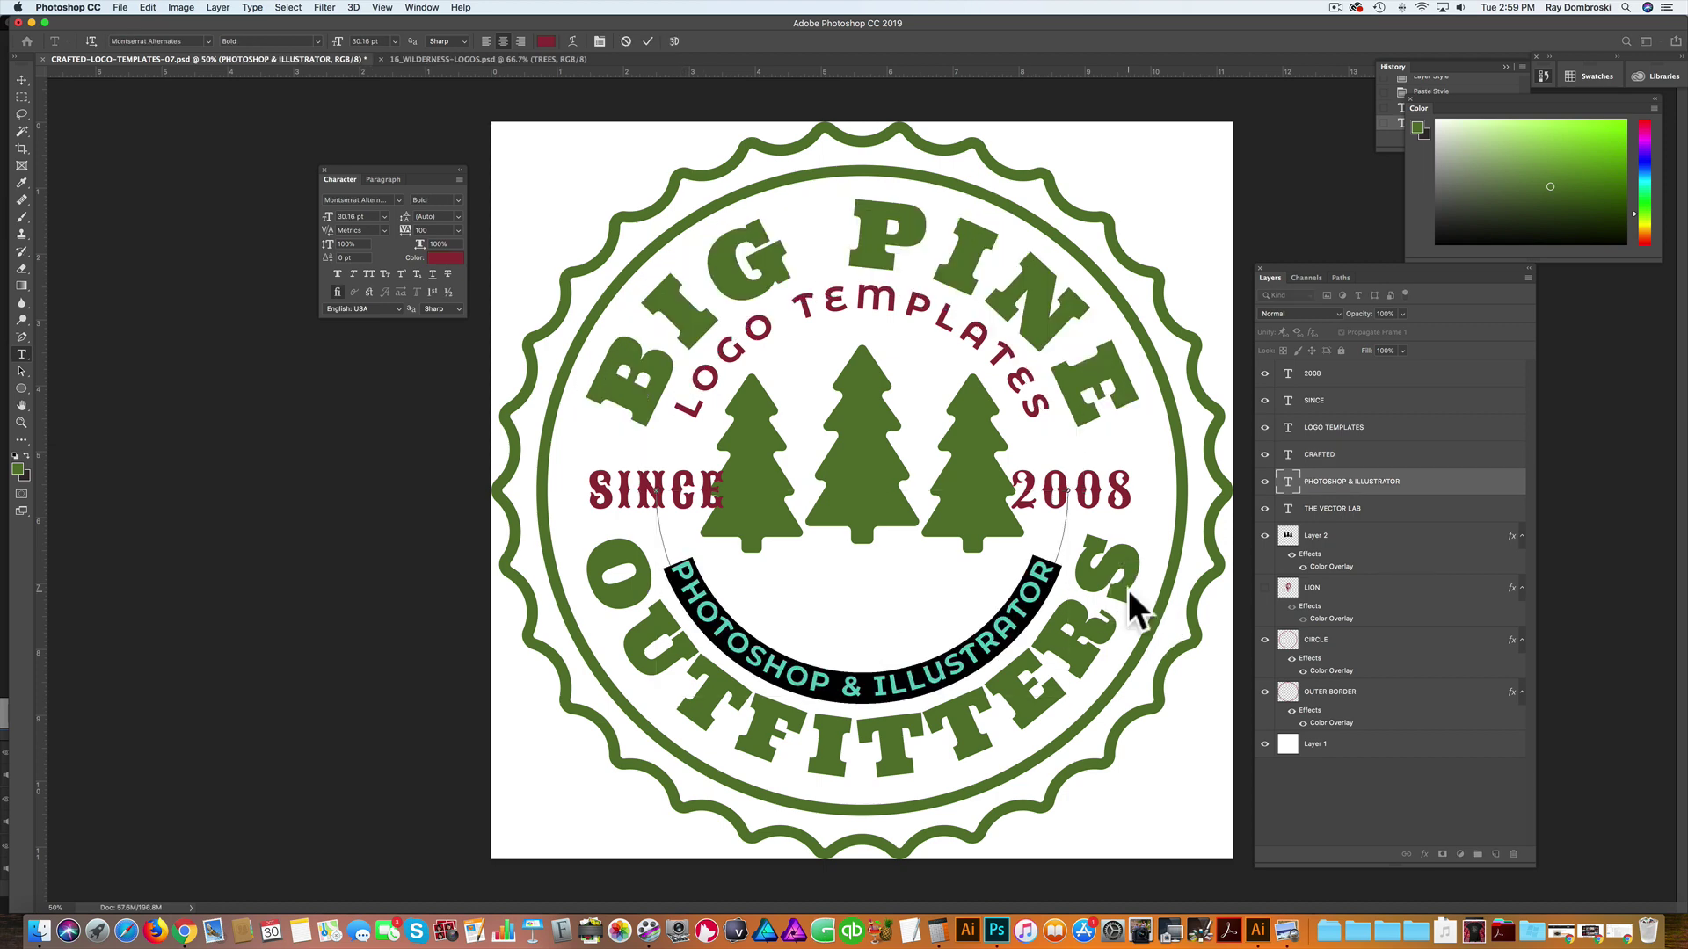
type("BACK")
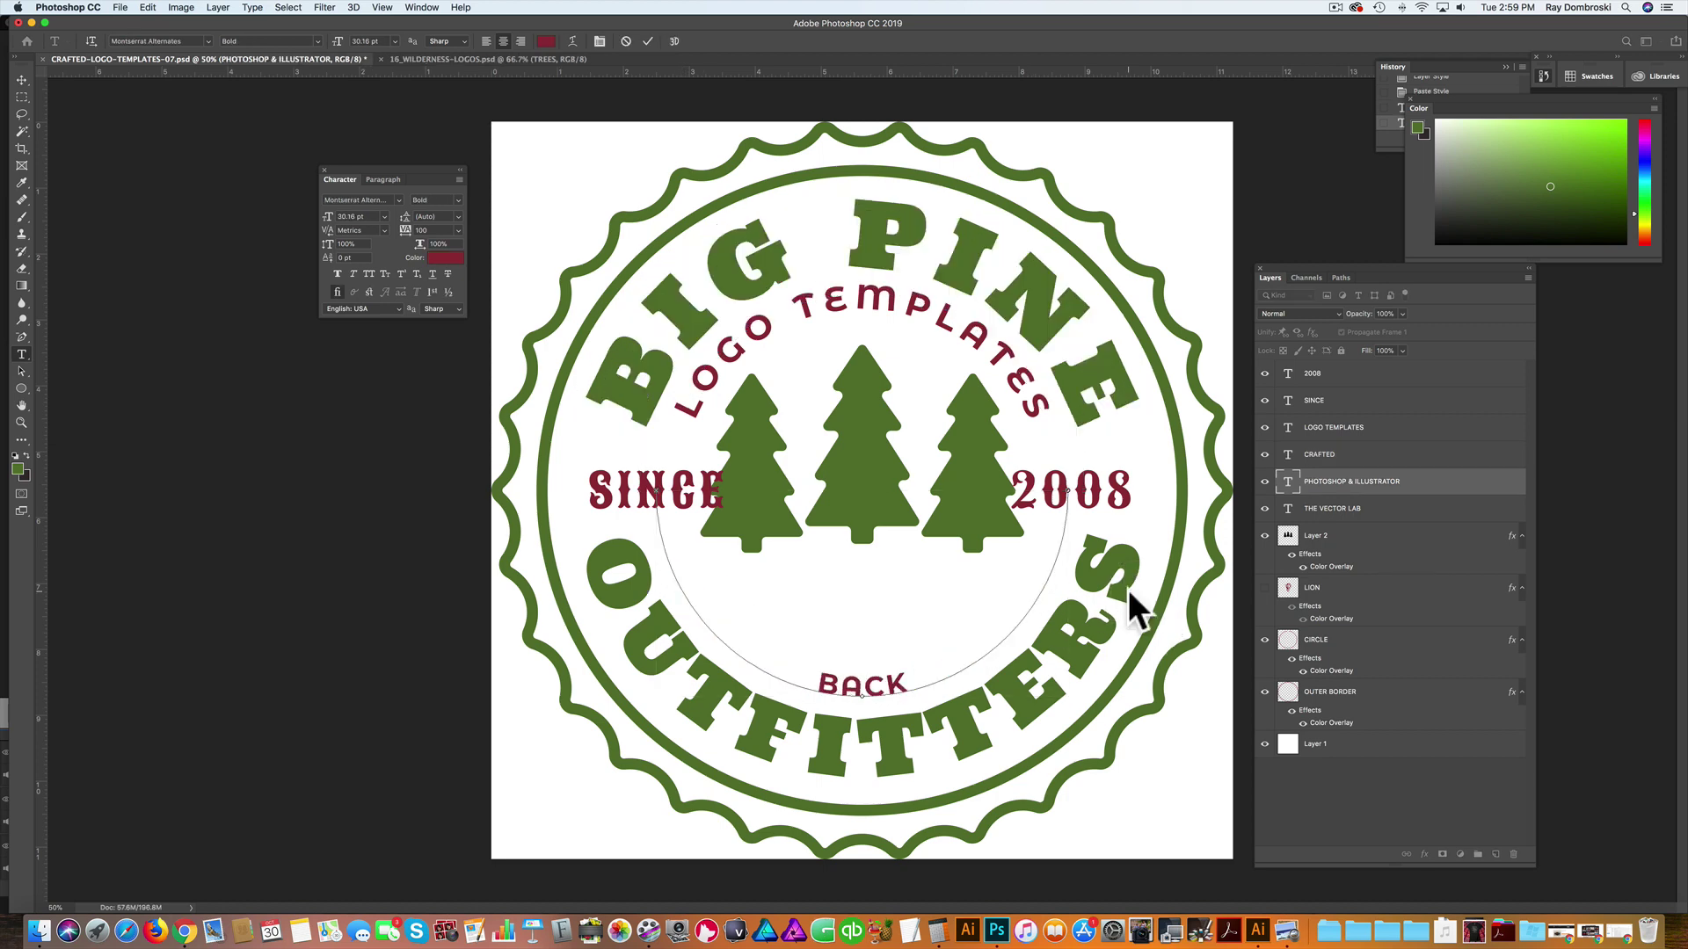
type("COUNTRY")
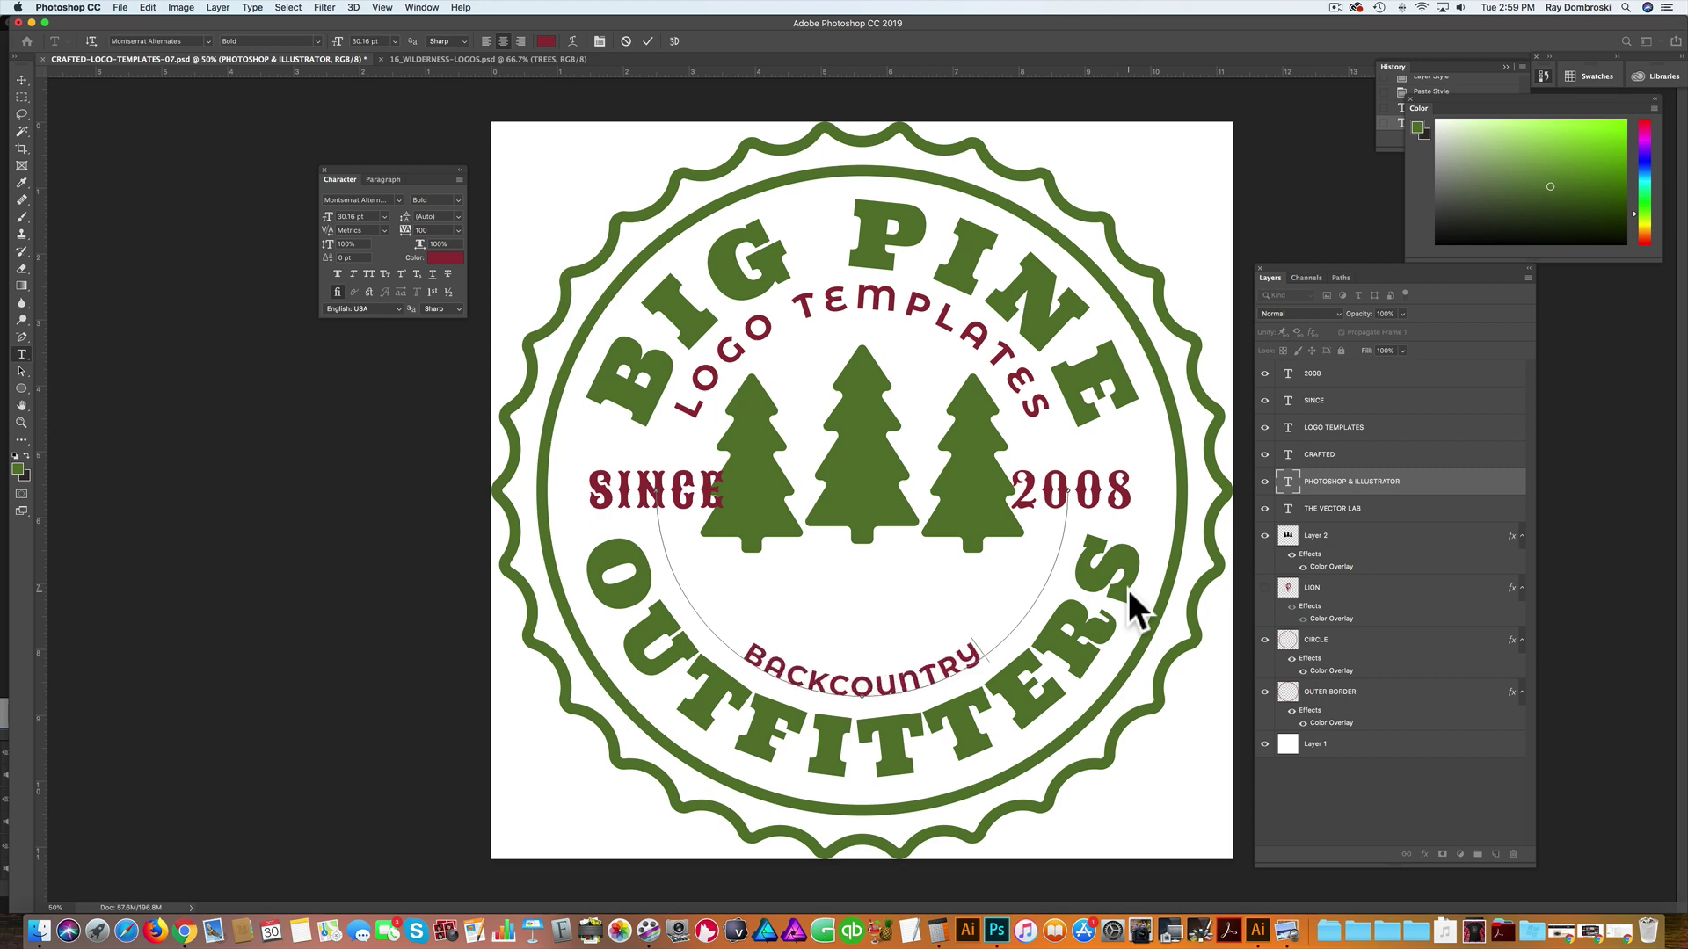
Step: Recolor the BACKCOUNTRY text with the green foreground color #57762f
key("ctrl+a")
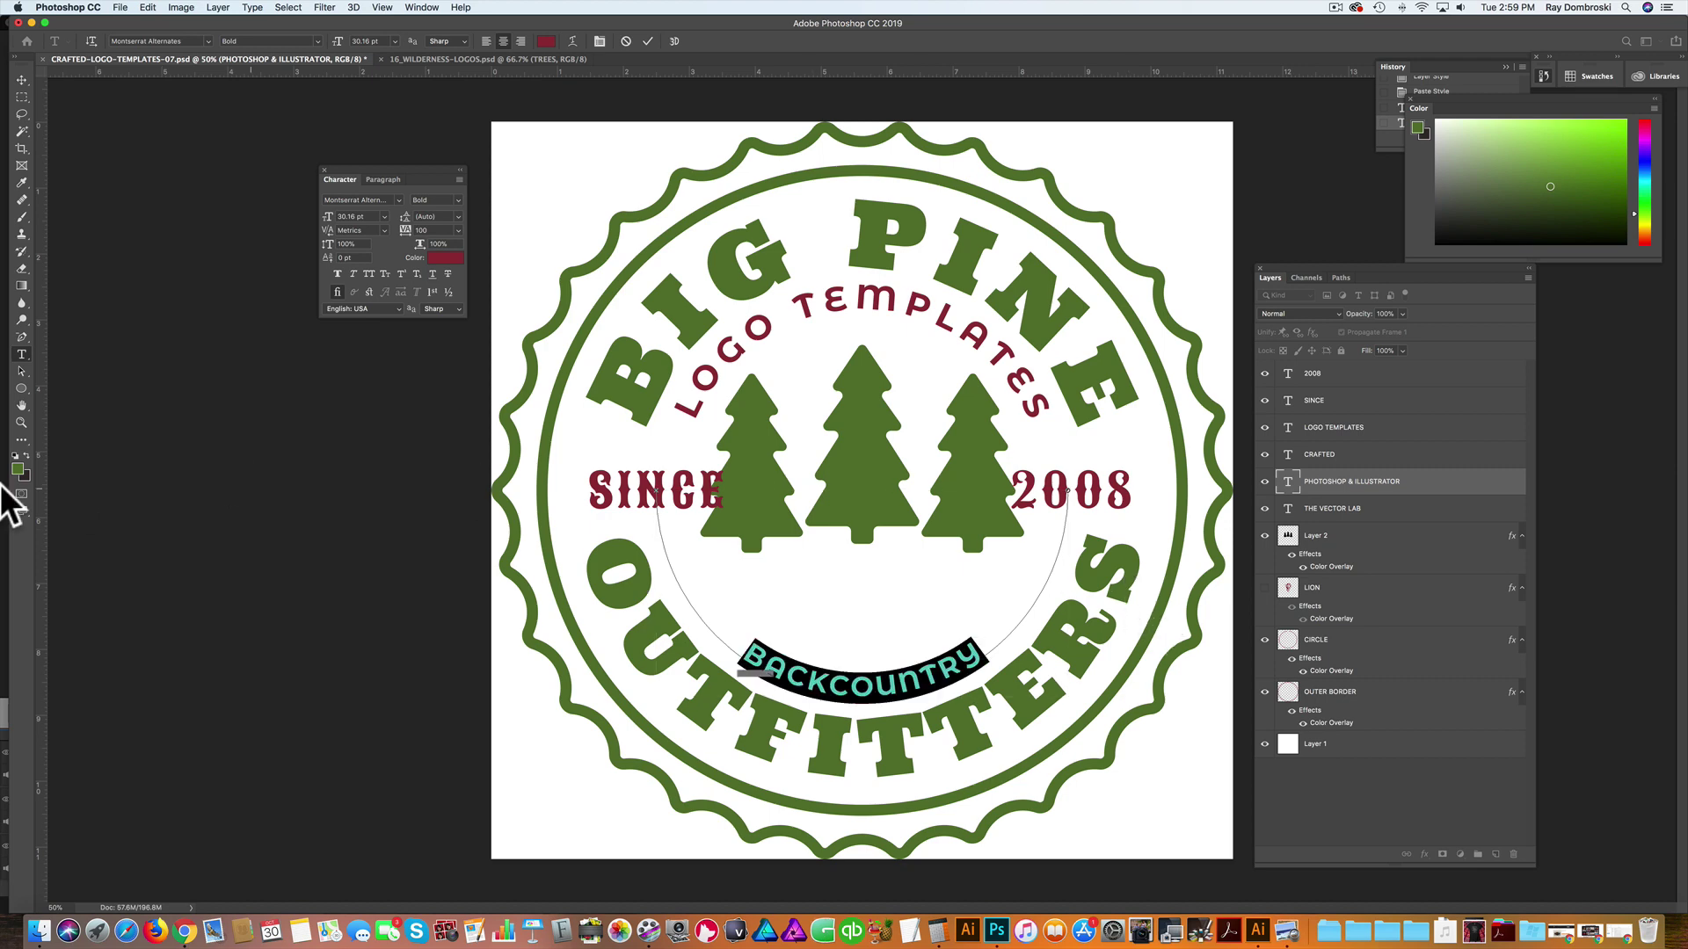
left_click(445, 258)
left_click(19, 468)
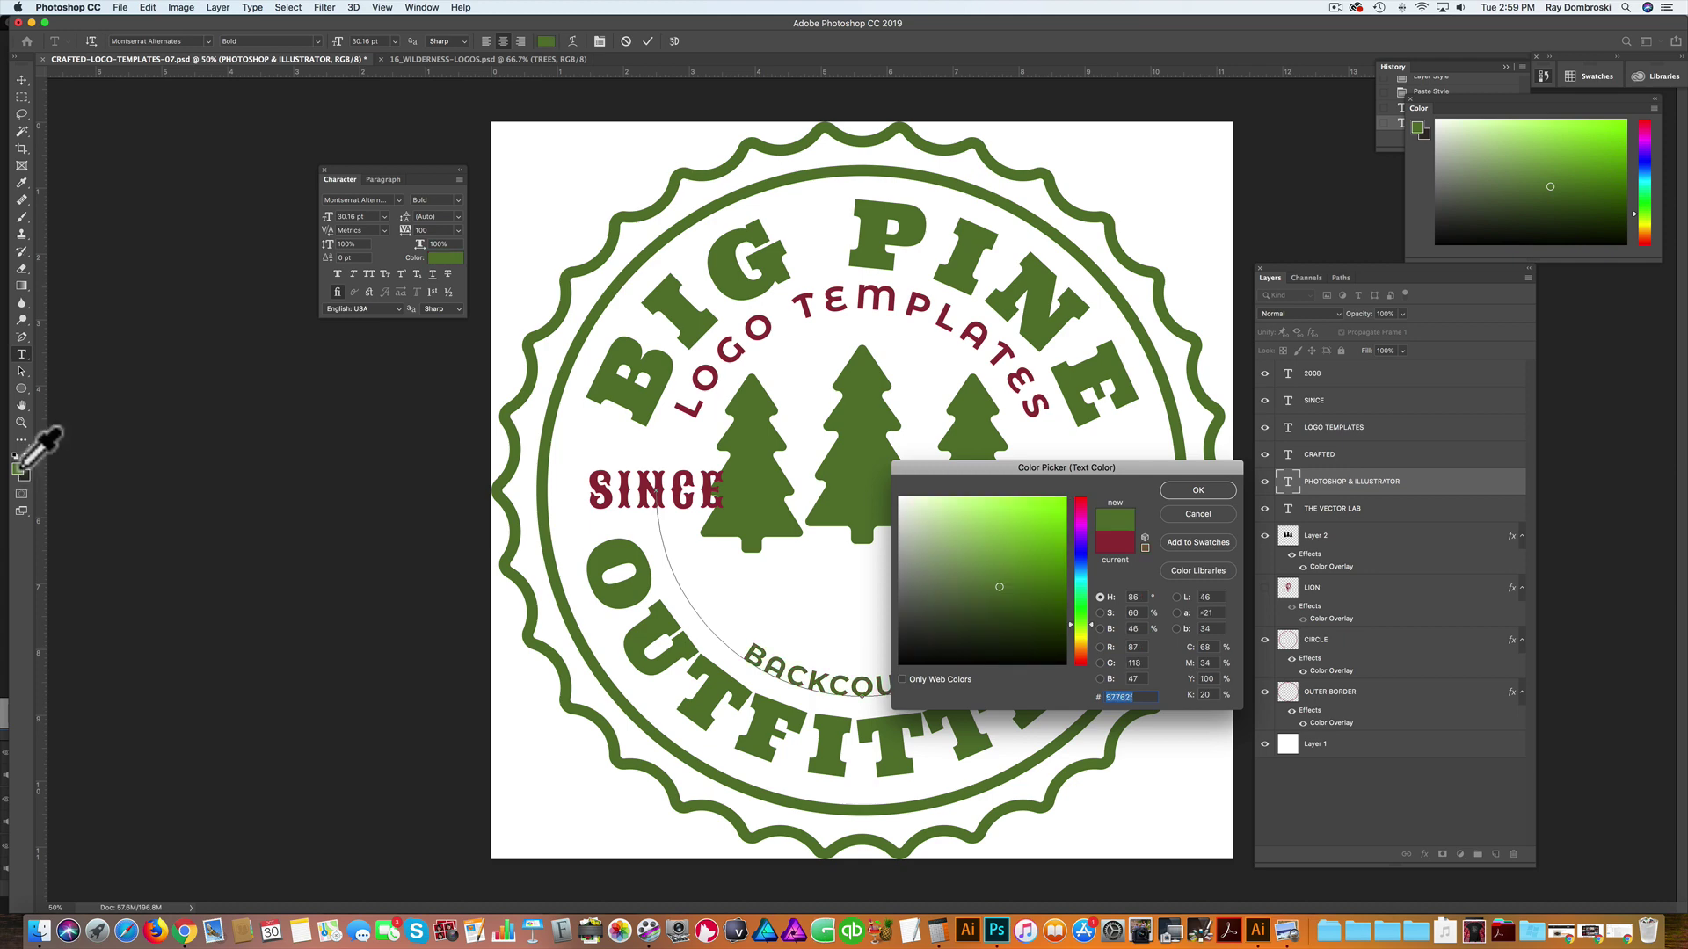
key("Return")
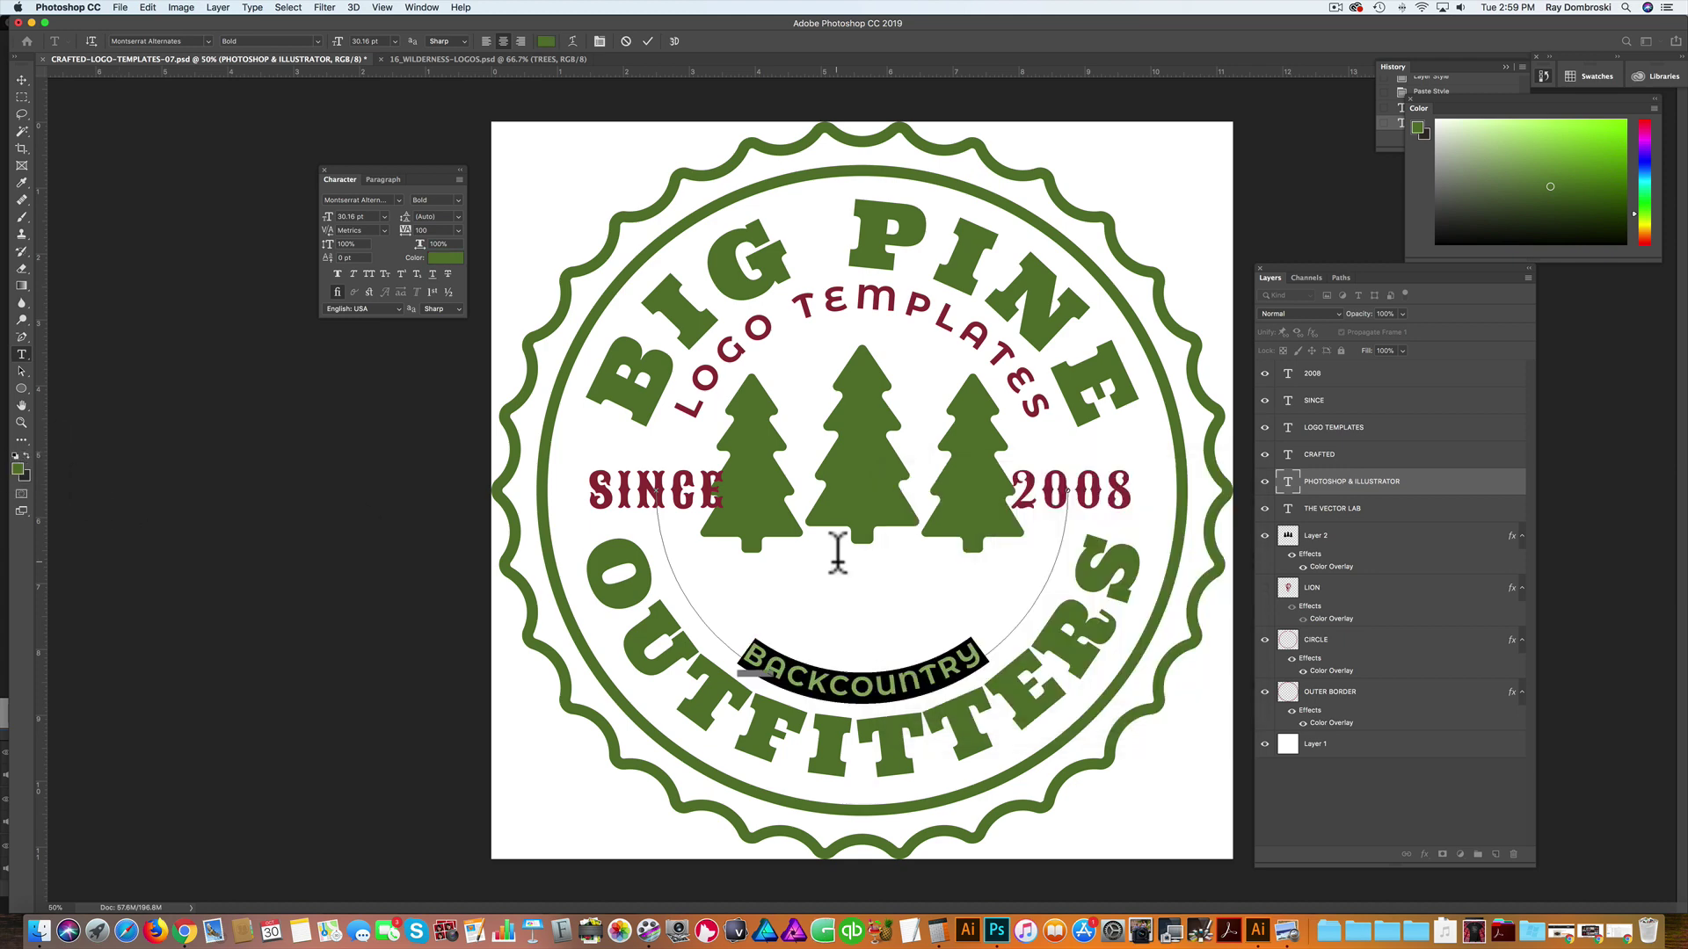
Step: Increase the BACKCOUNTRY text size to 36.16 pt and set its tracking to 200
left_click(332, 215)
key("Up")
key("Up")
key("Up")
key("Up")
key("Up")
key("Up")
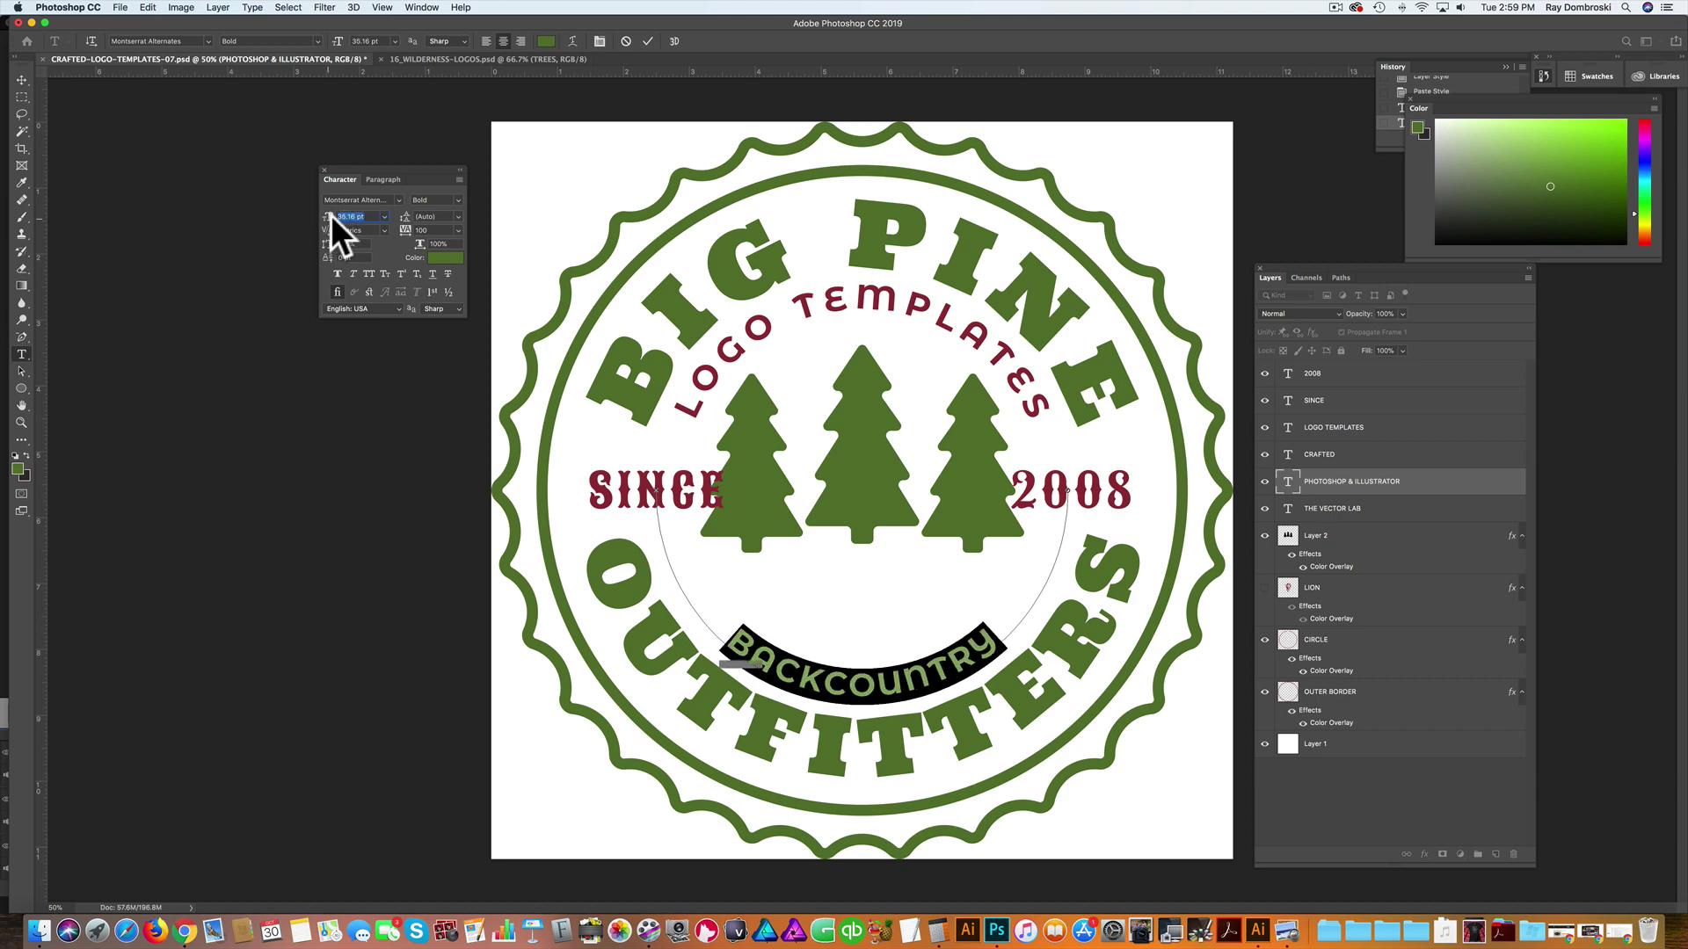
key("Return")
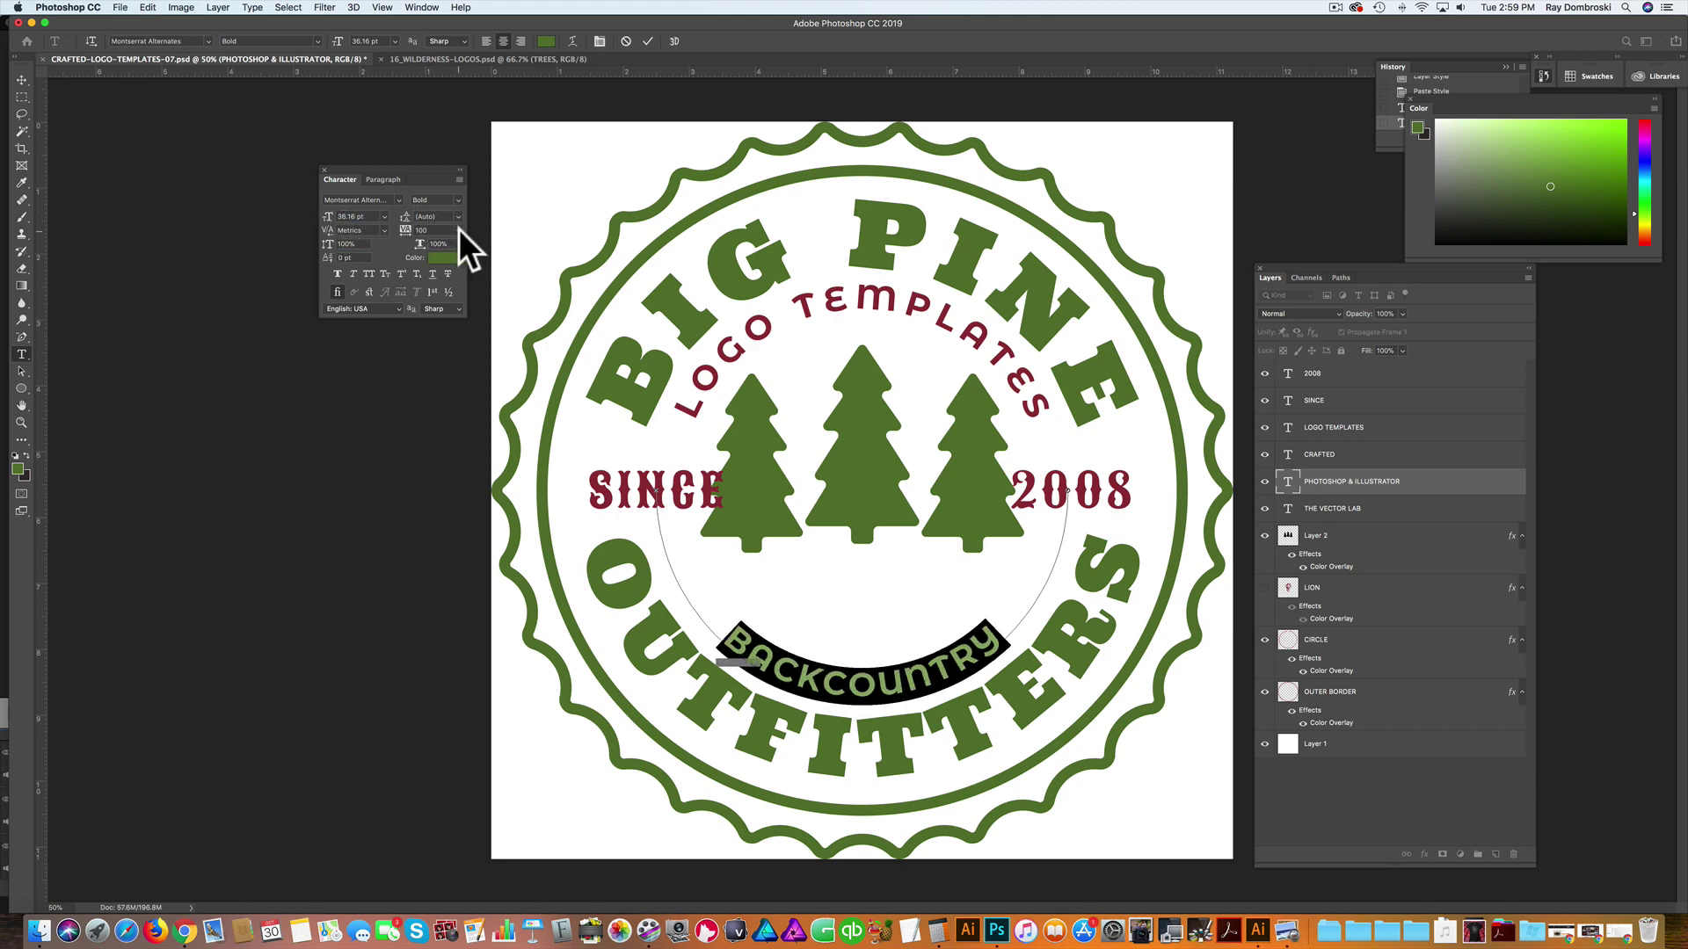
left_click(458, 230)
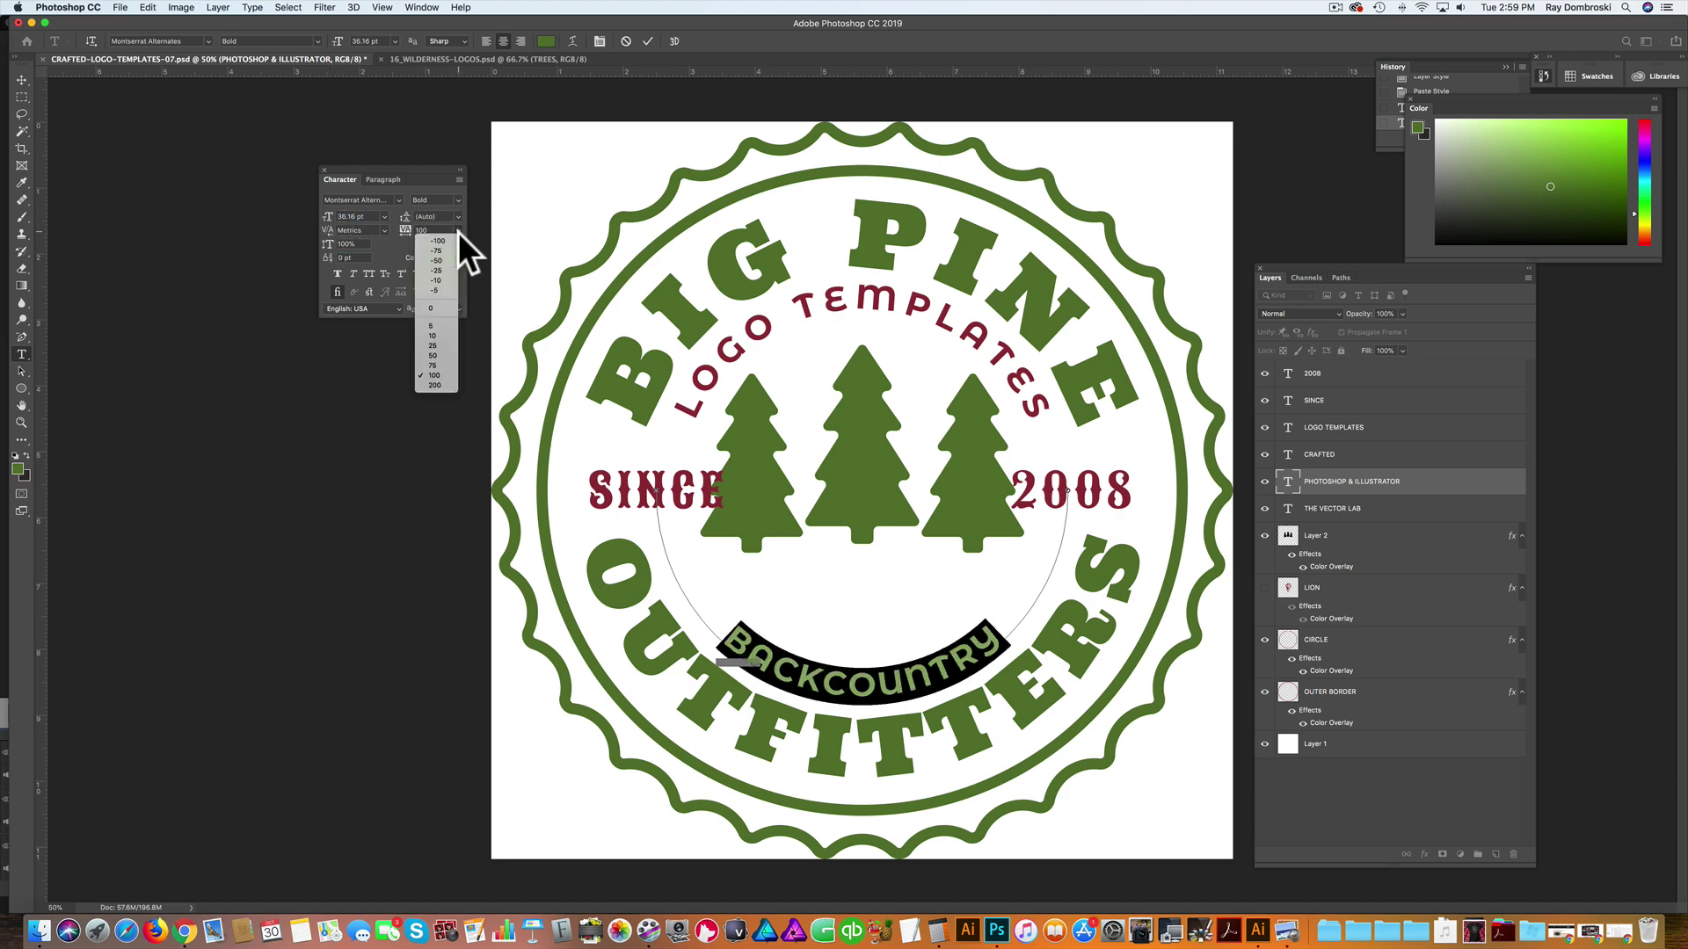
left_click(443, 384)
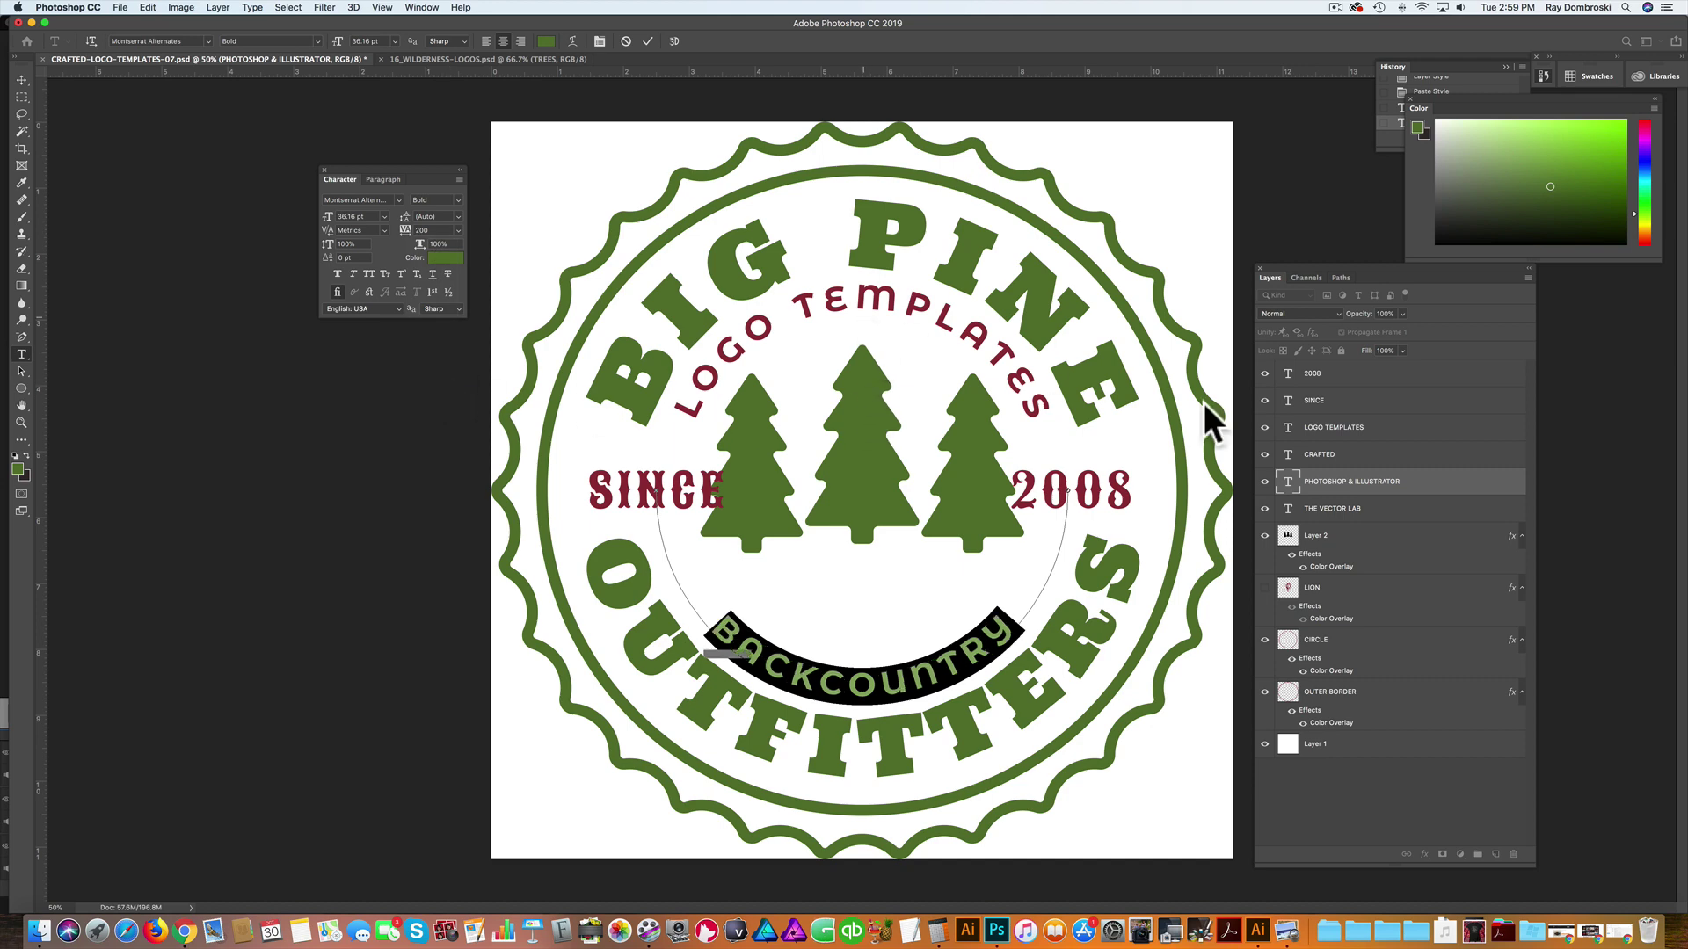
Step: Replace the curved LOGO TEMPLATES text with CALIFORNIA
left_click(1373, 429)
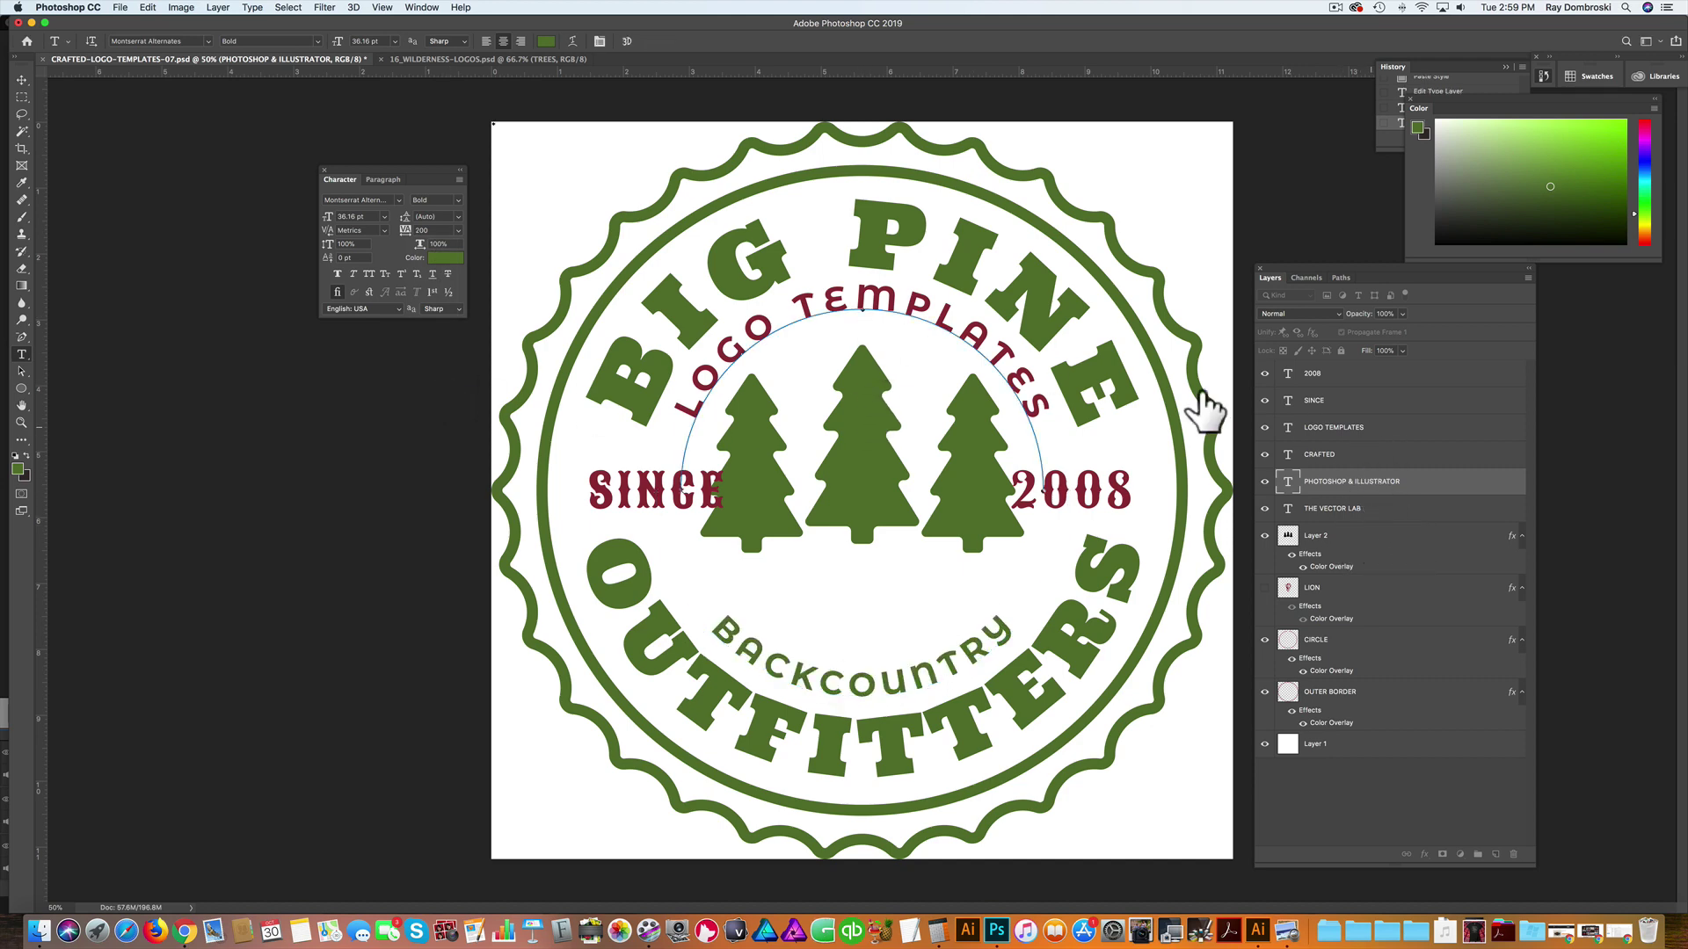
left_click_drag(853, 290, 927, 285)
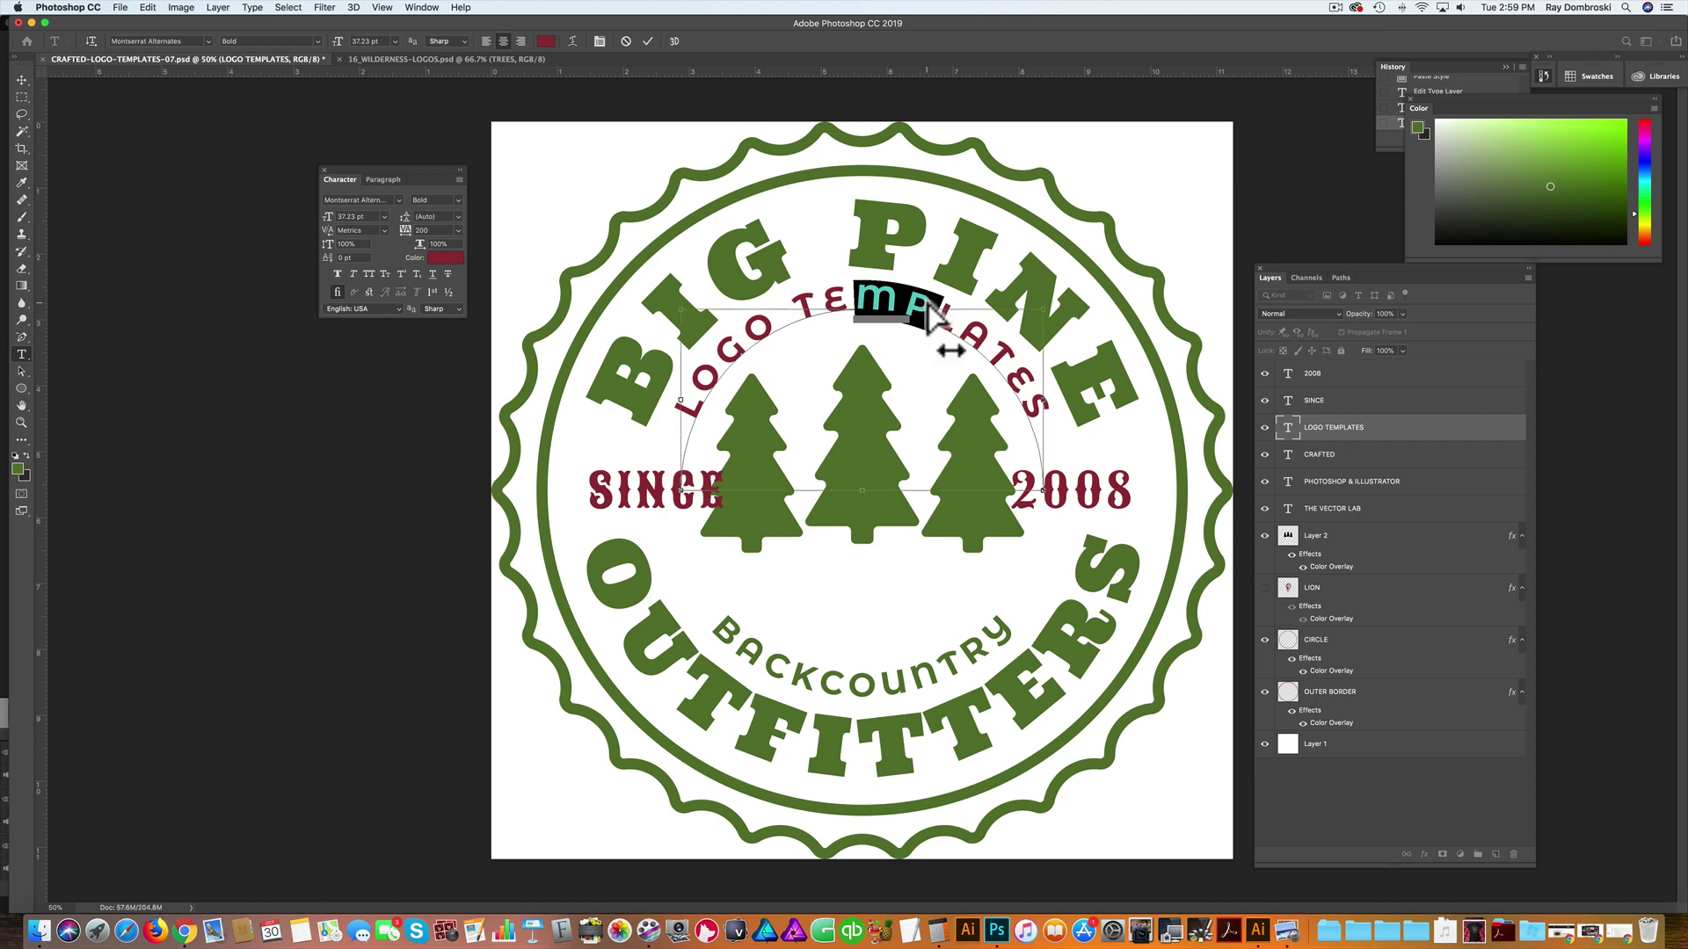
key("super+a")
type("CALIFORNIA")
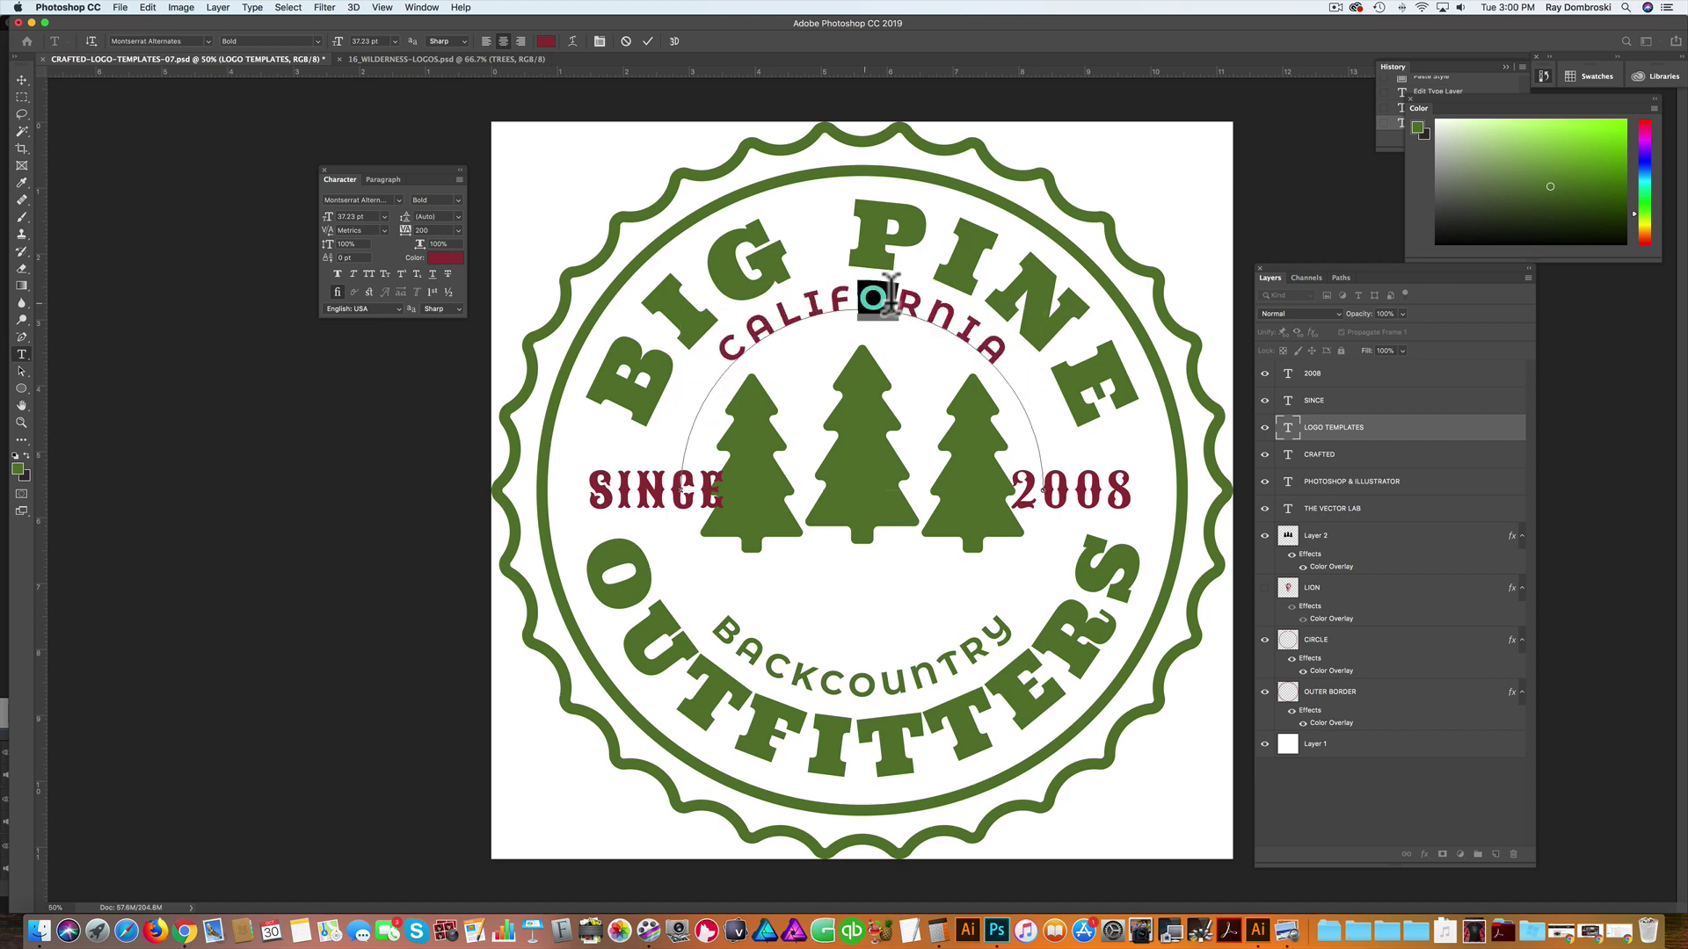
Step: Recolor the CALIFORNIA text with the green foreground color #57762f
key("super+a")
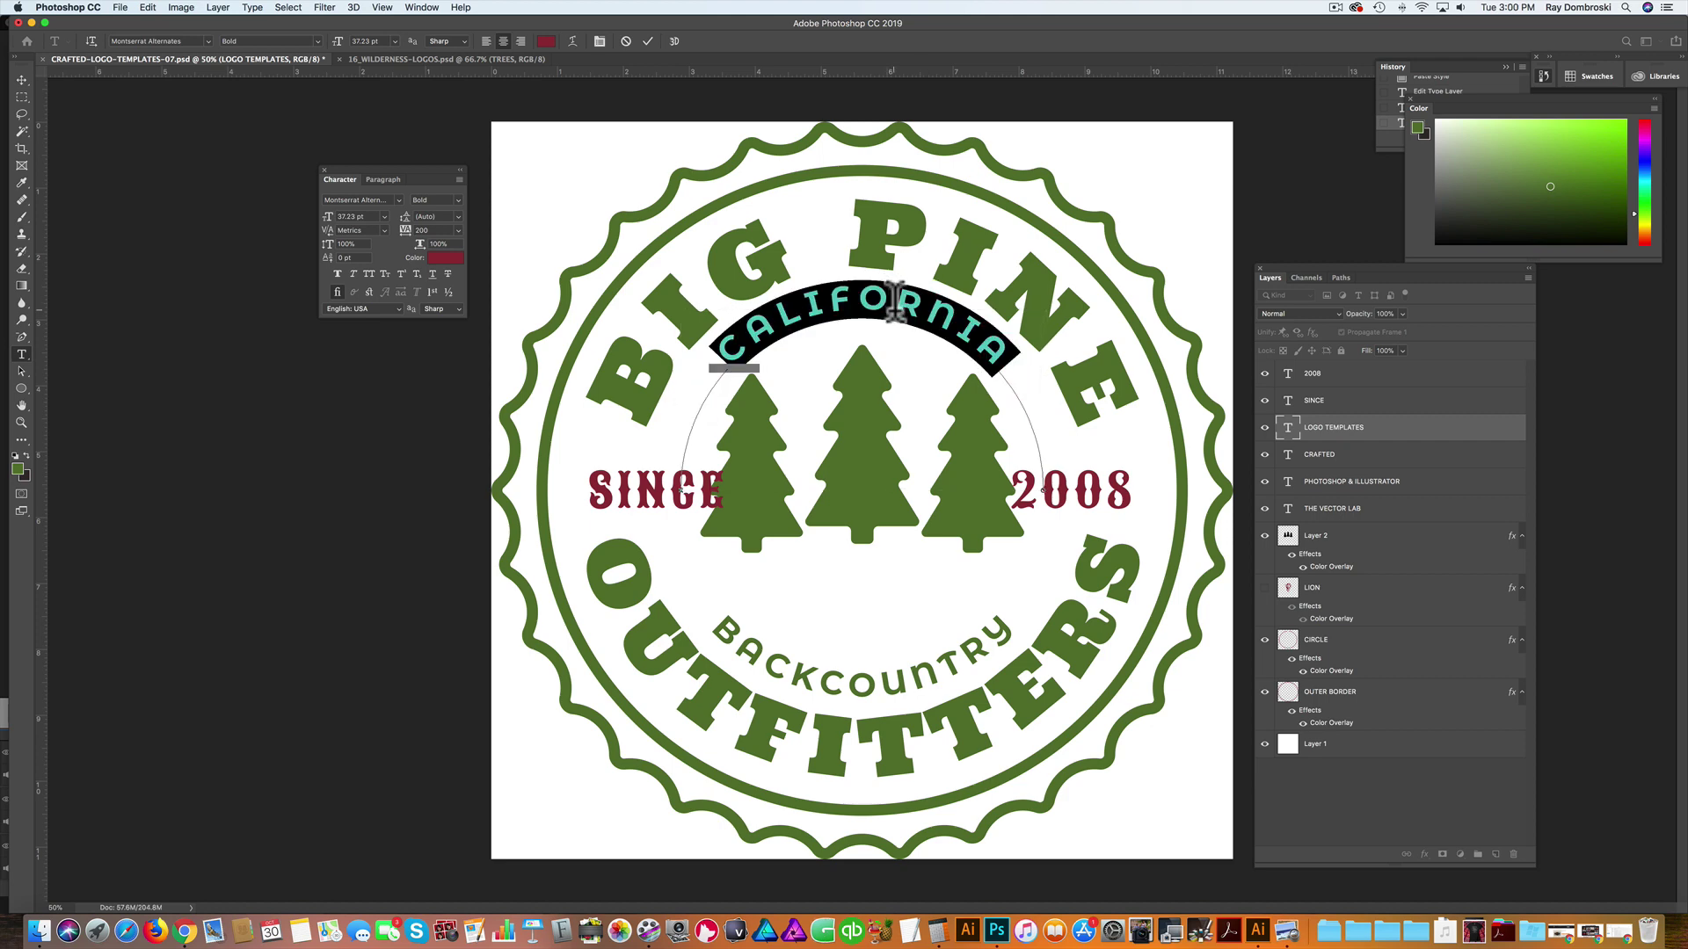
left_click(446, 258)
left_click(23, 466)
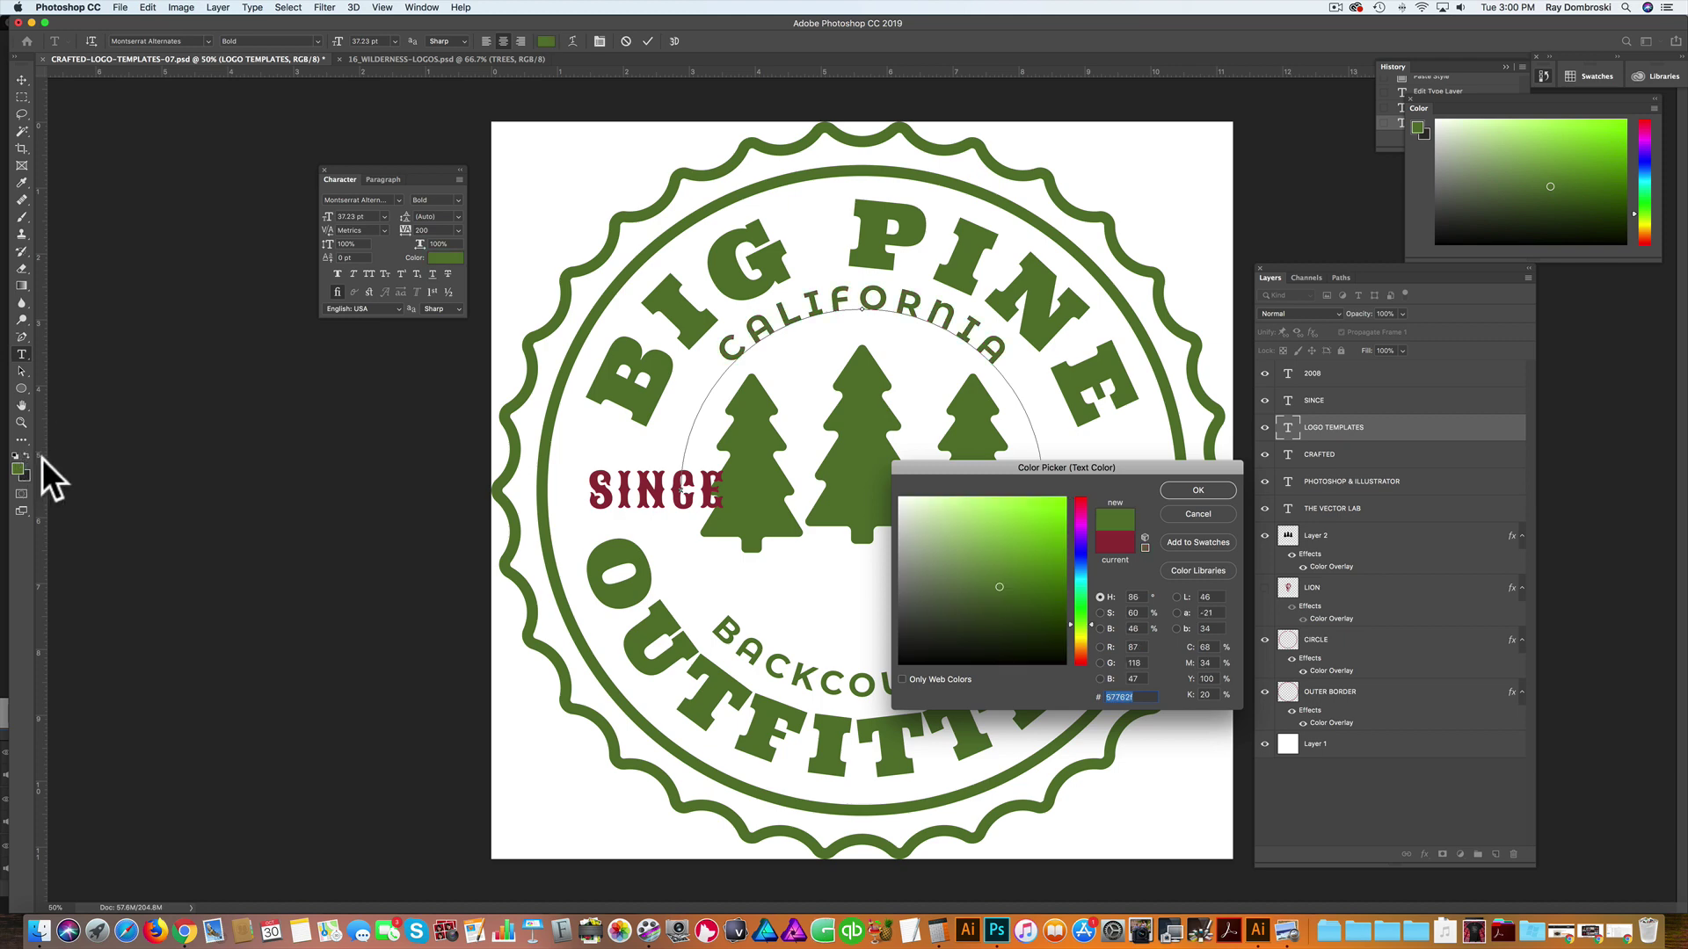
key("Return")
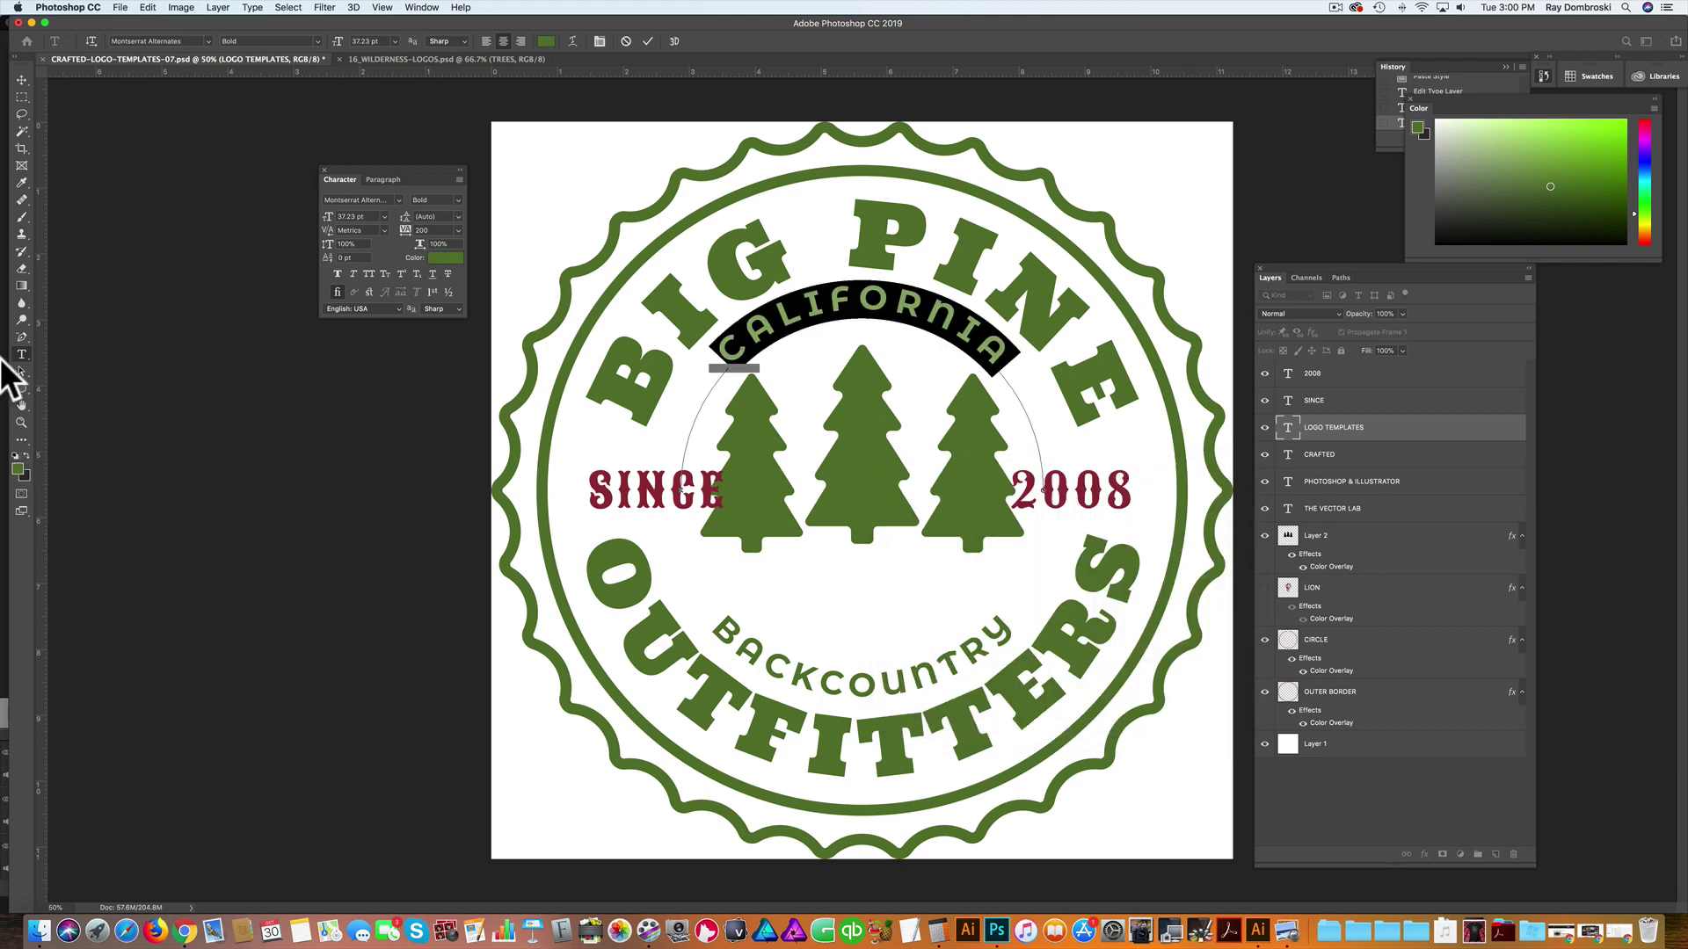
Step: Move the SINCE text to the center below the pine trees and hide the 2008 layer
left_click(22, 86)
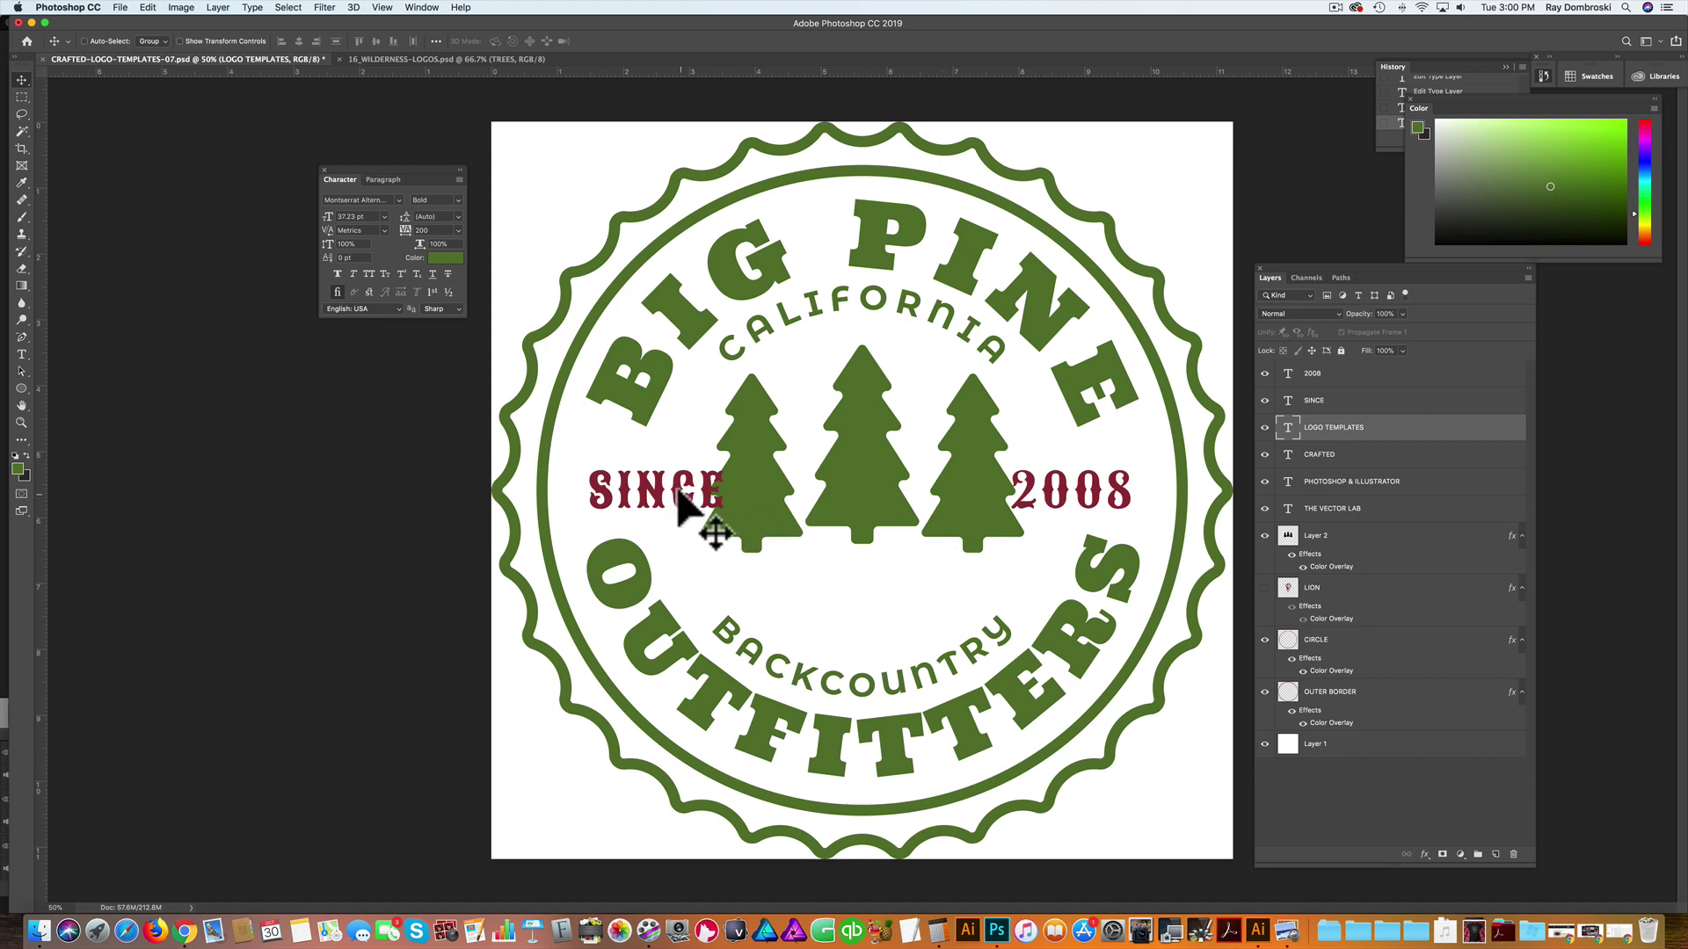
left_click(1354, 406)
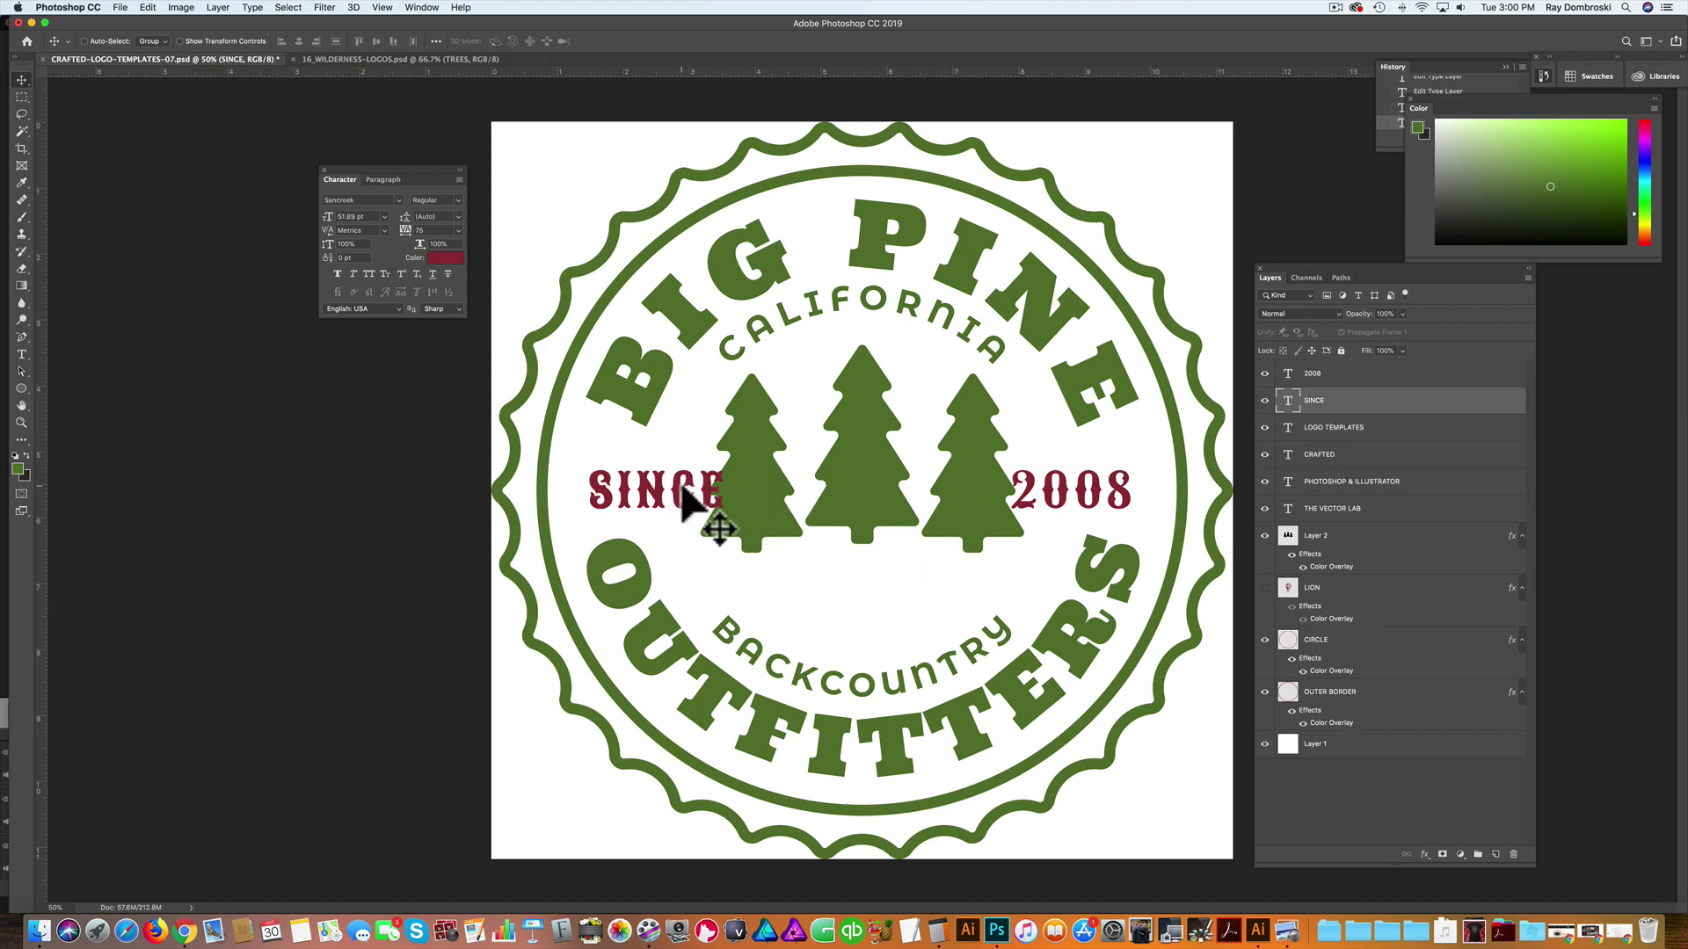
left_click_drag(703, 514, 896, 603)
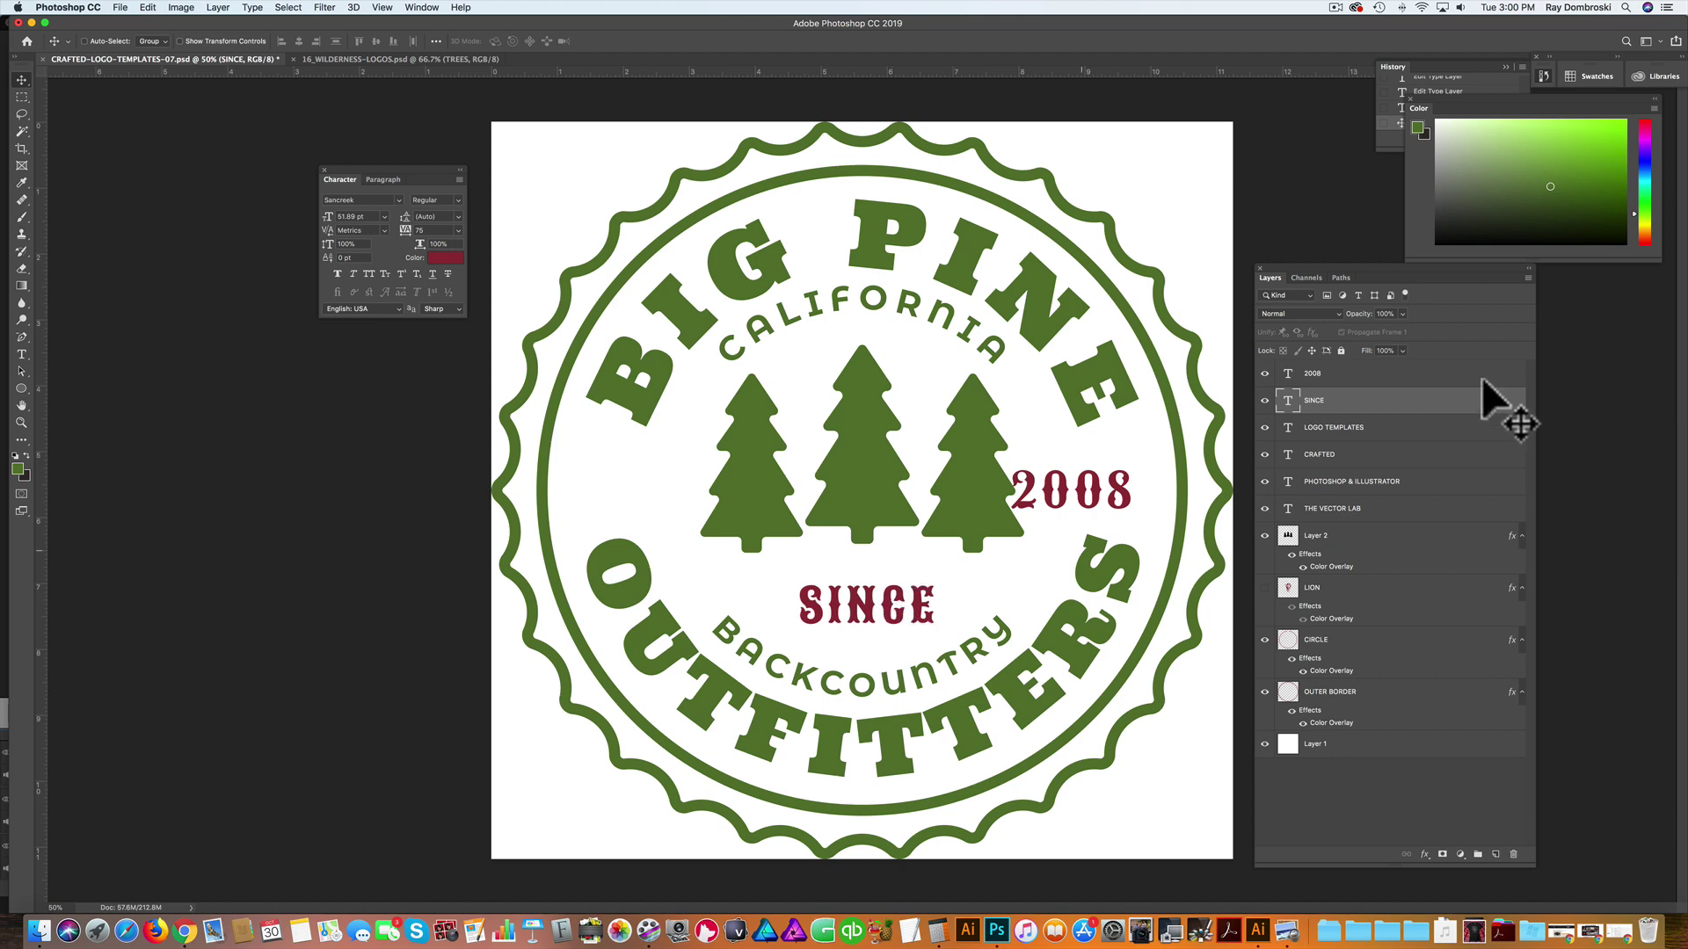
left_click(1265, 374)
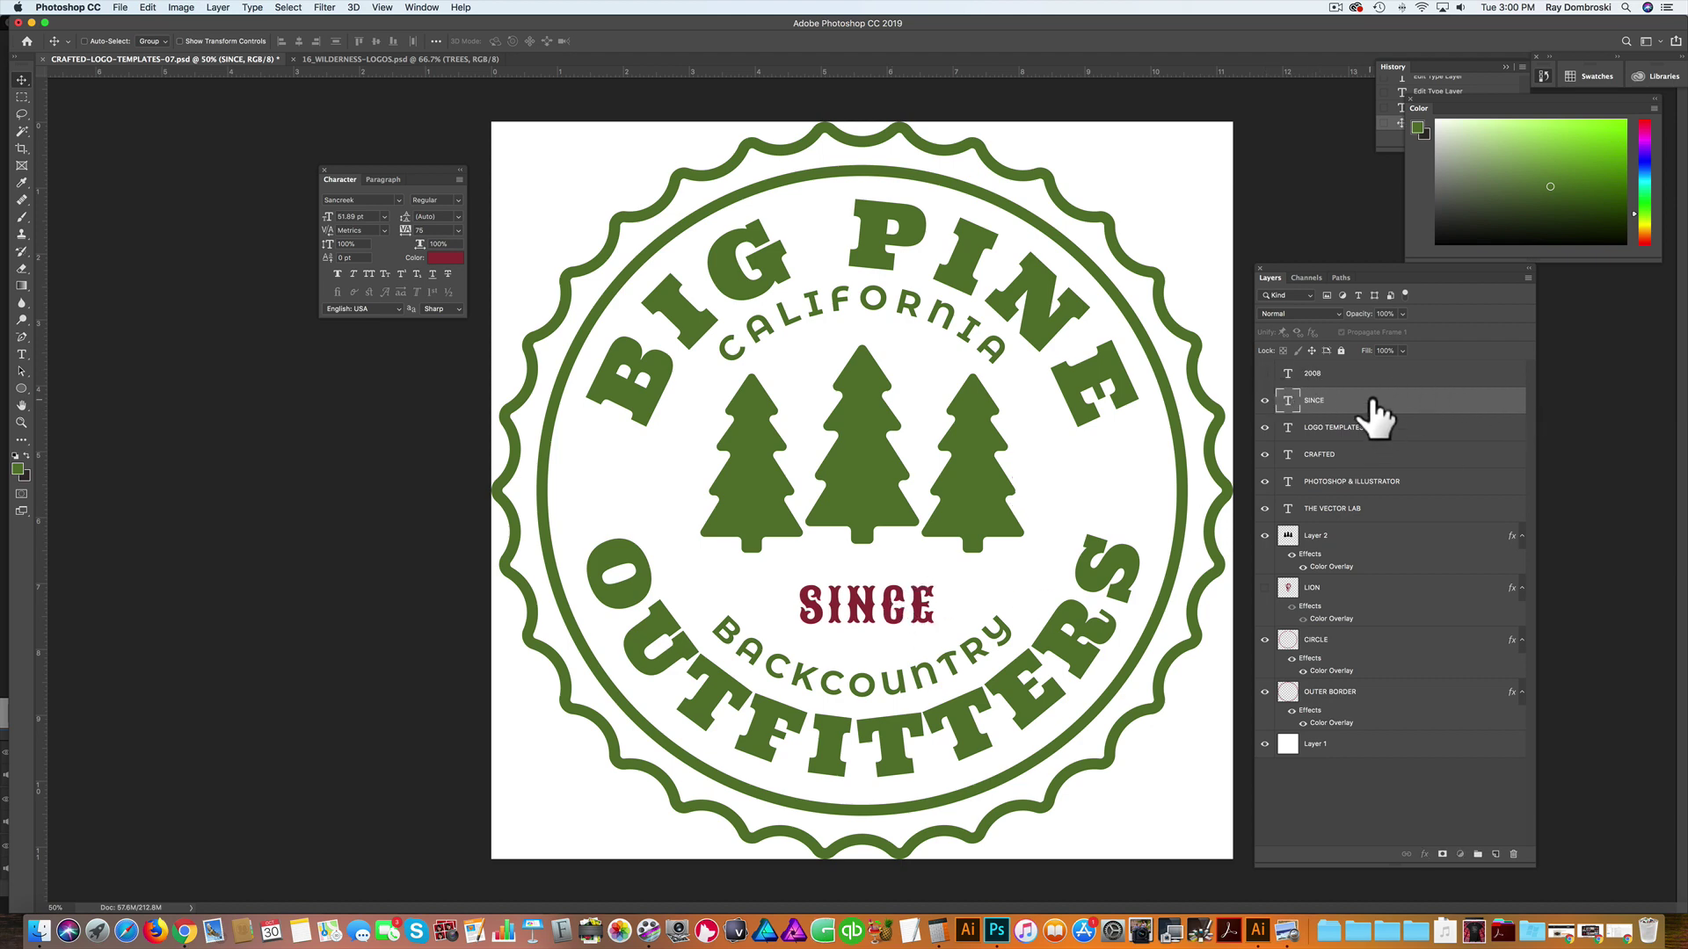
Step: Replace the SINCE text below the trees with Since 2008
left_click(21, 355)
left_click_drag(800, 606, 974, 599)
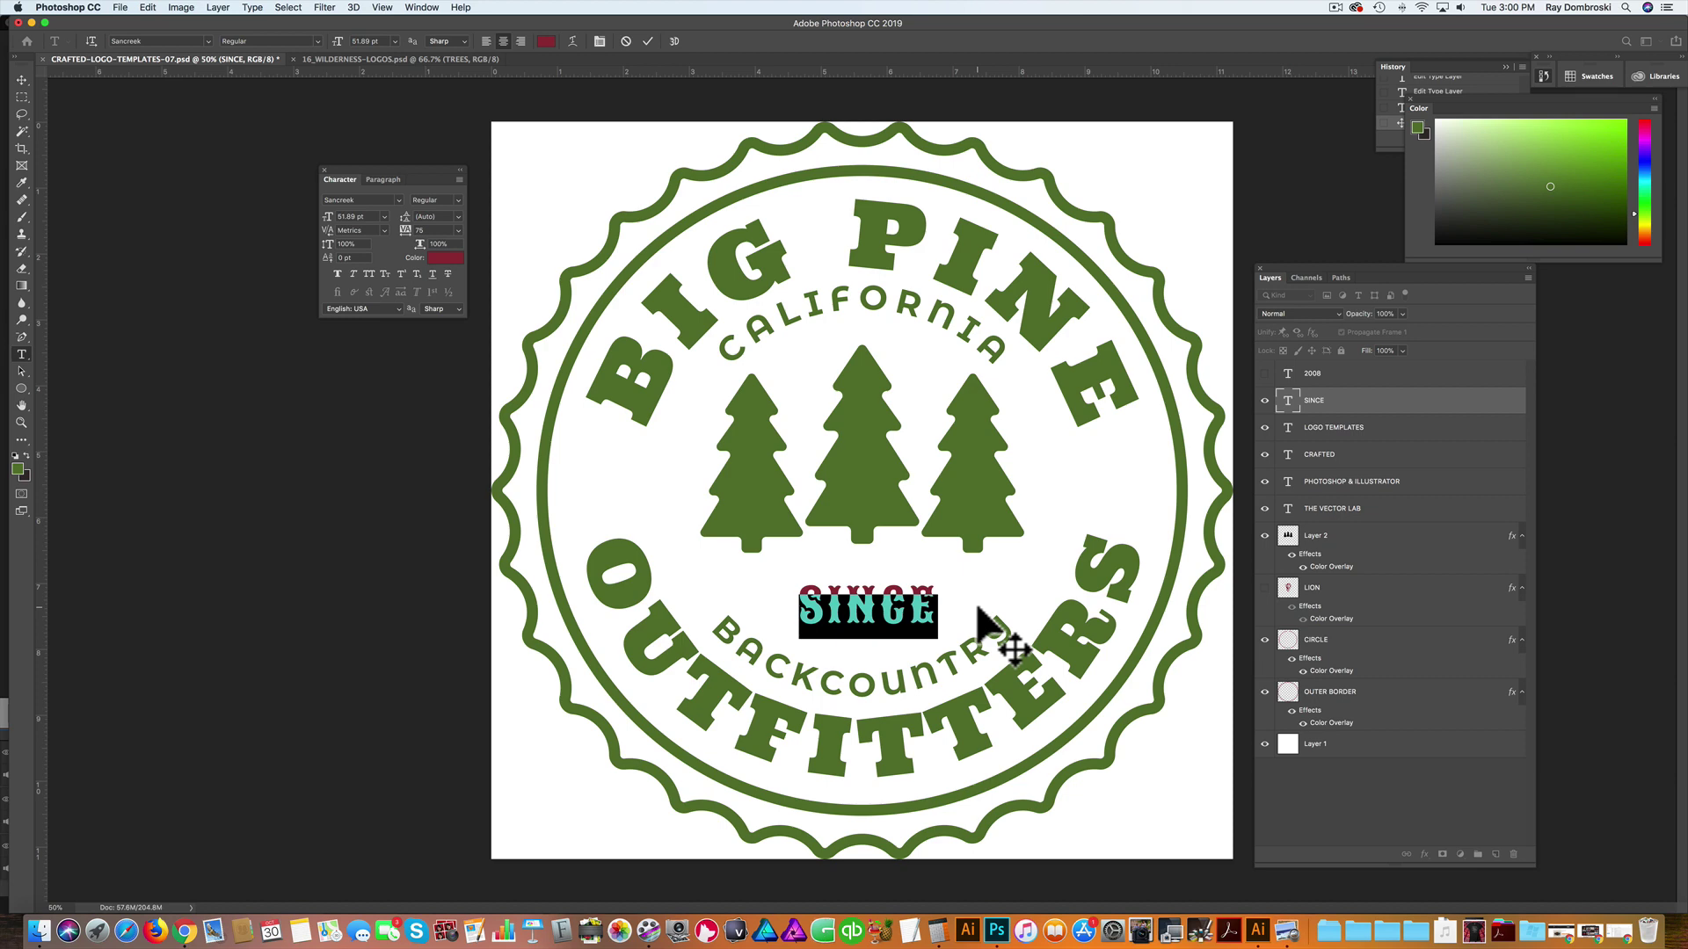
type("Si")
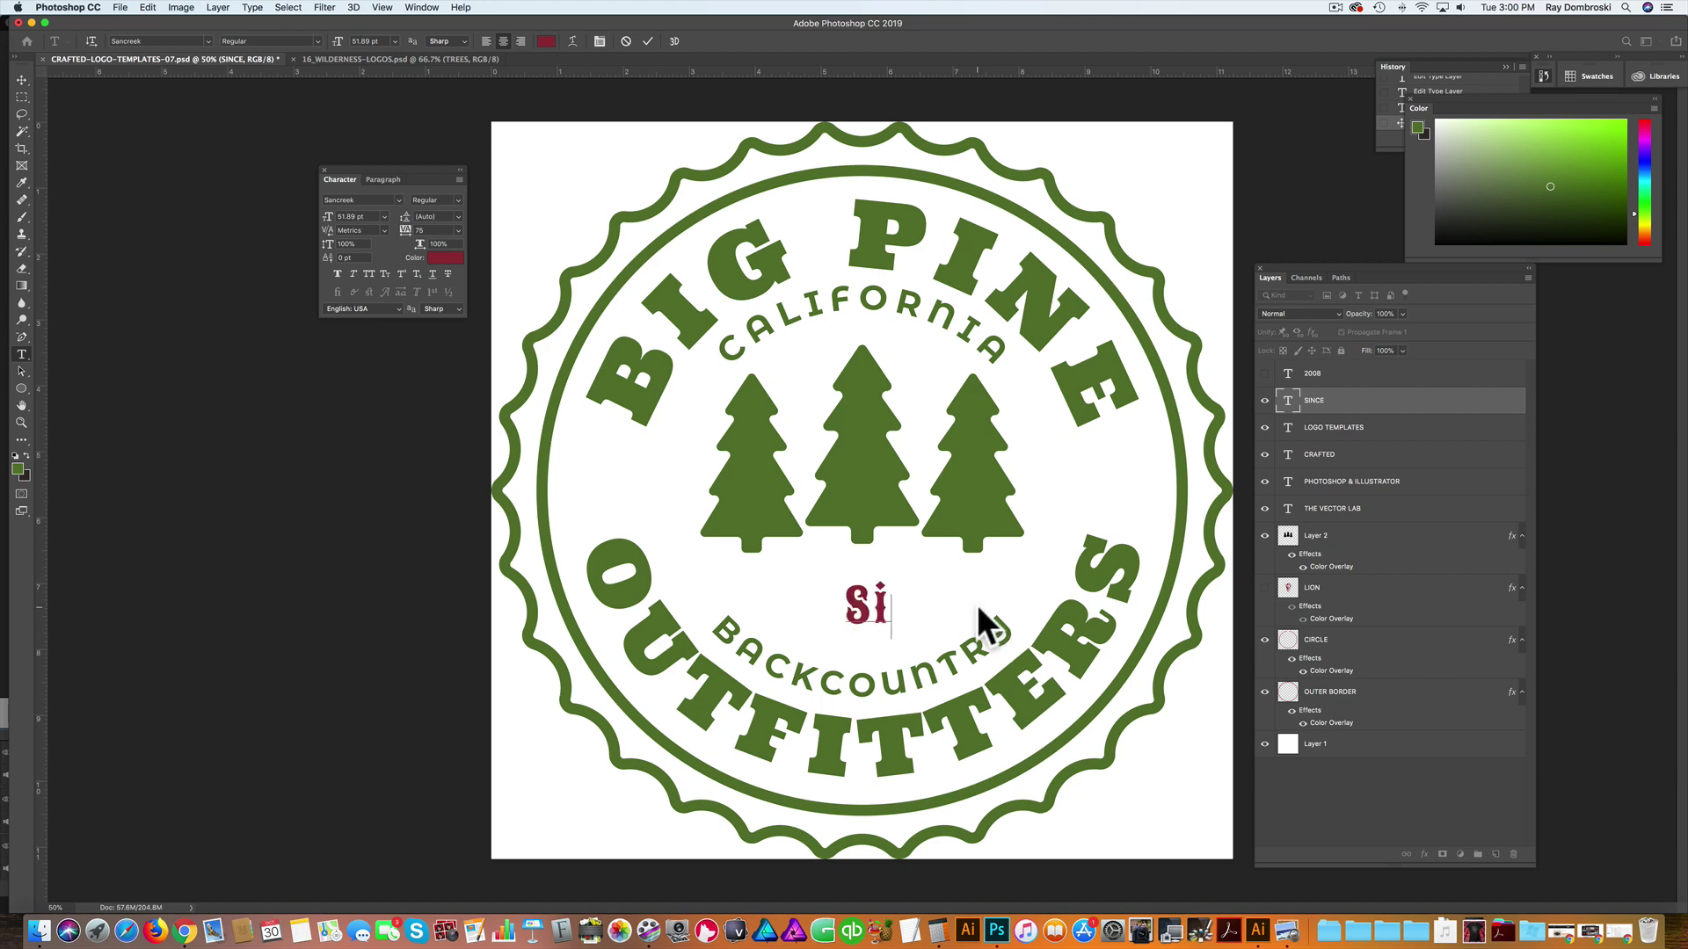
type("nce 2008")
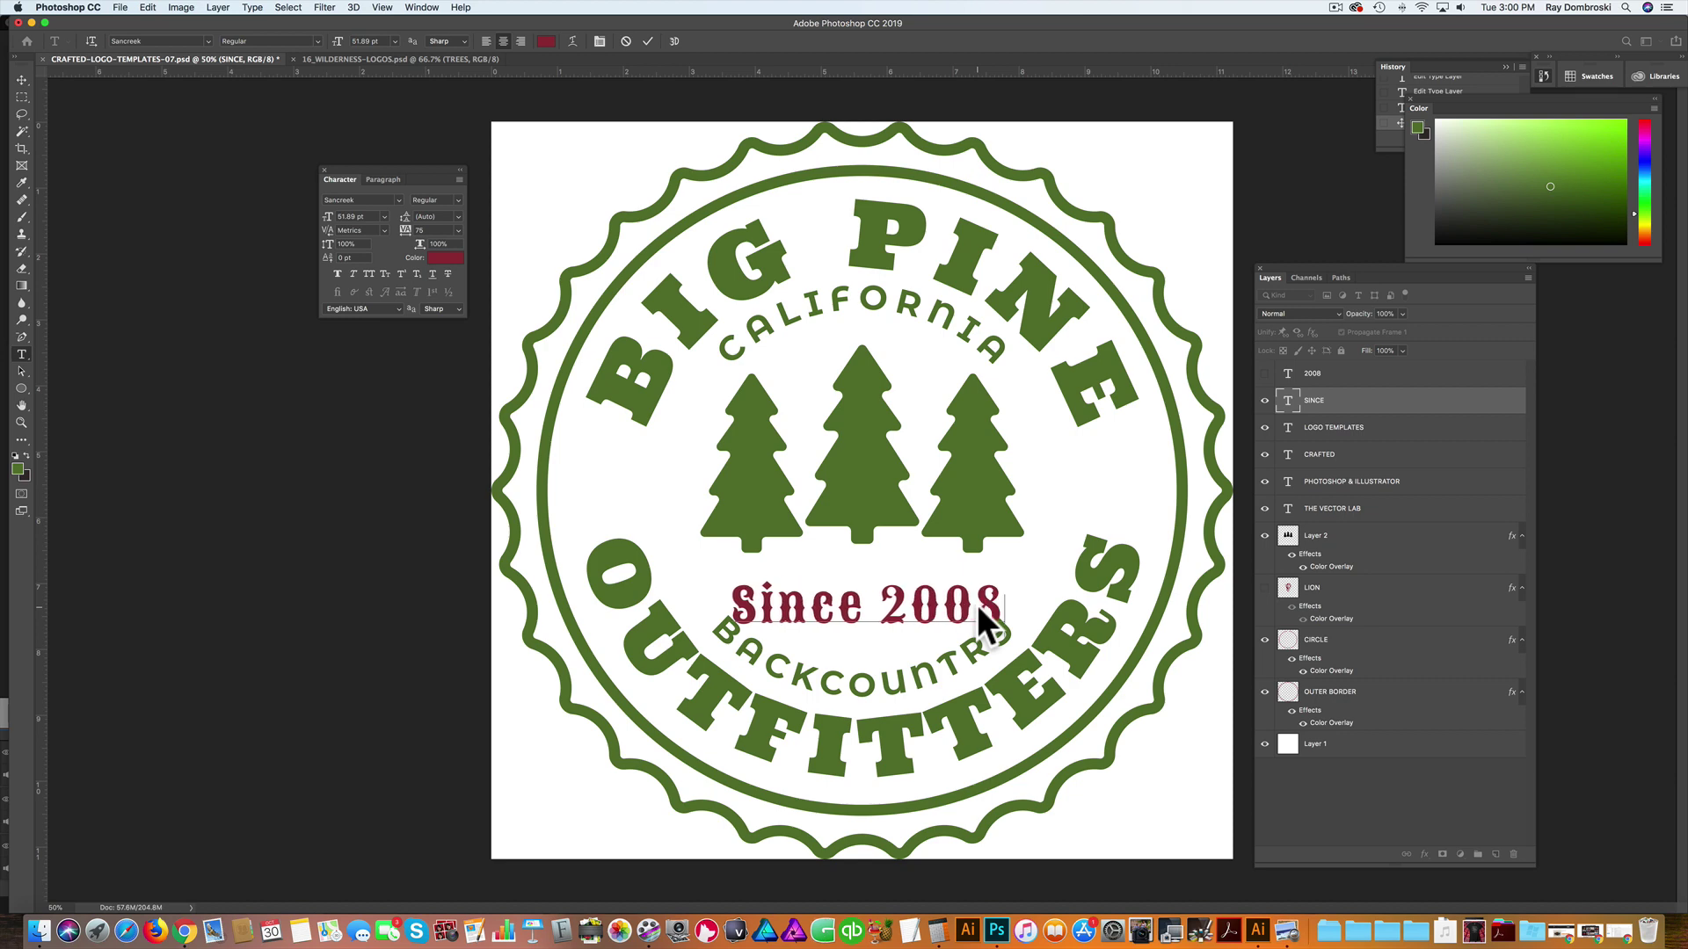
Step: Change the Since 2008 text's font to Playball Regular and set its tracking to 0
key("super+a")
type("play")
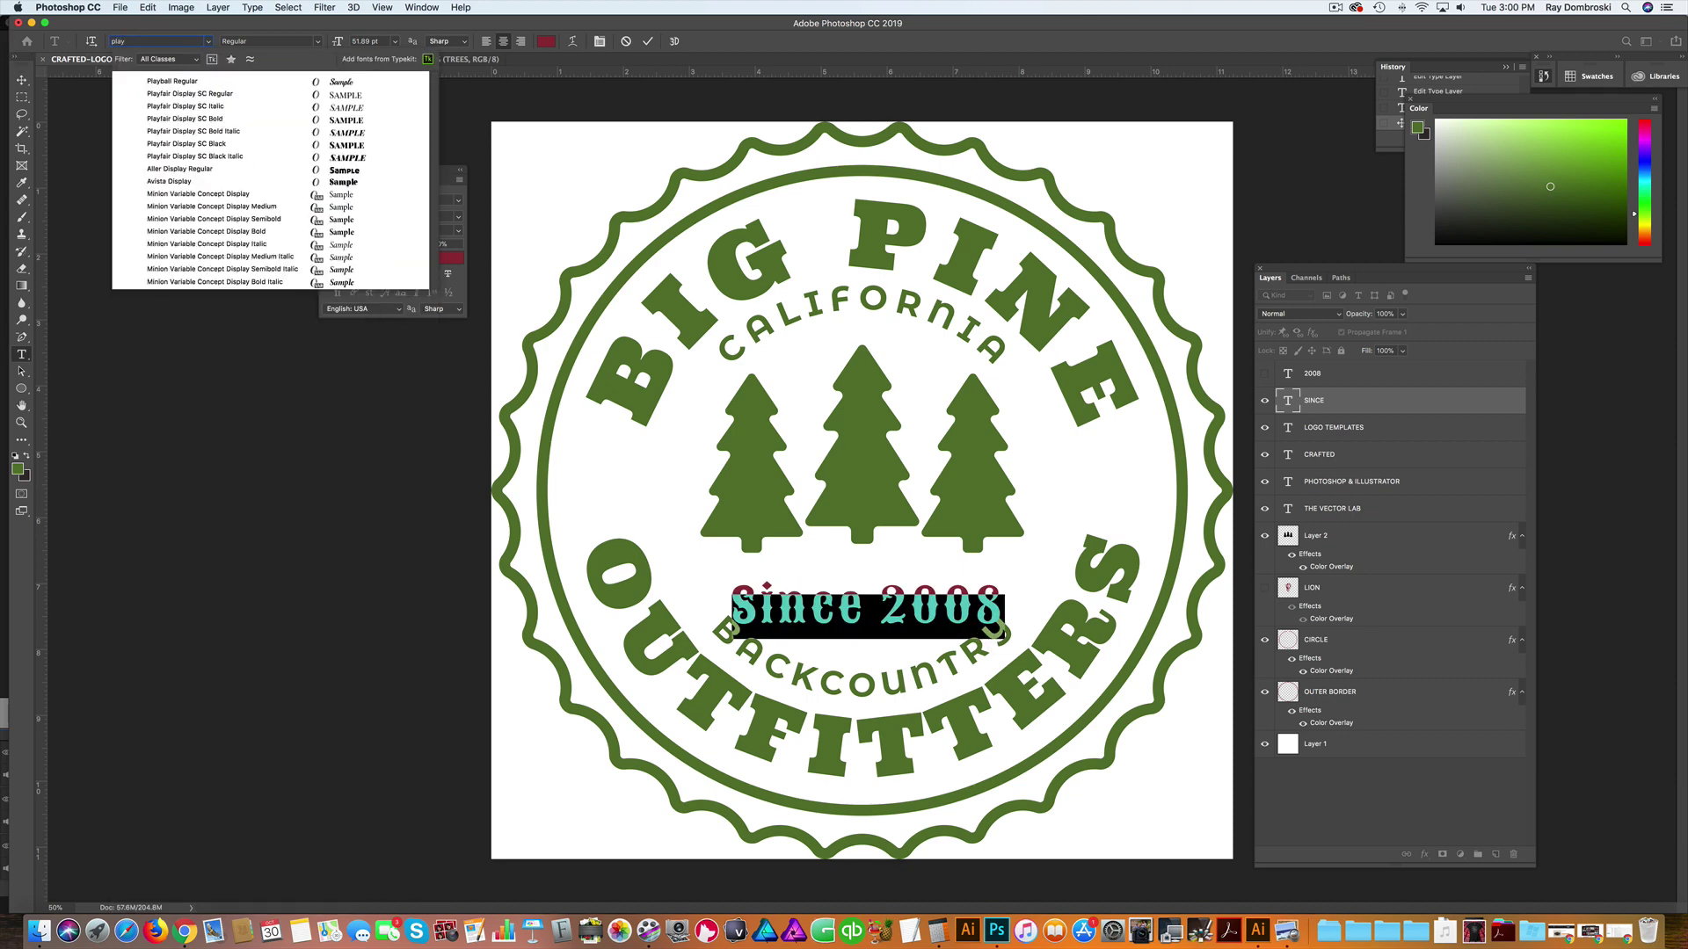
left_click(181, 81)
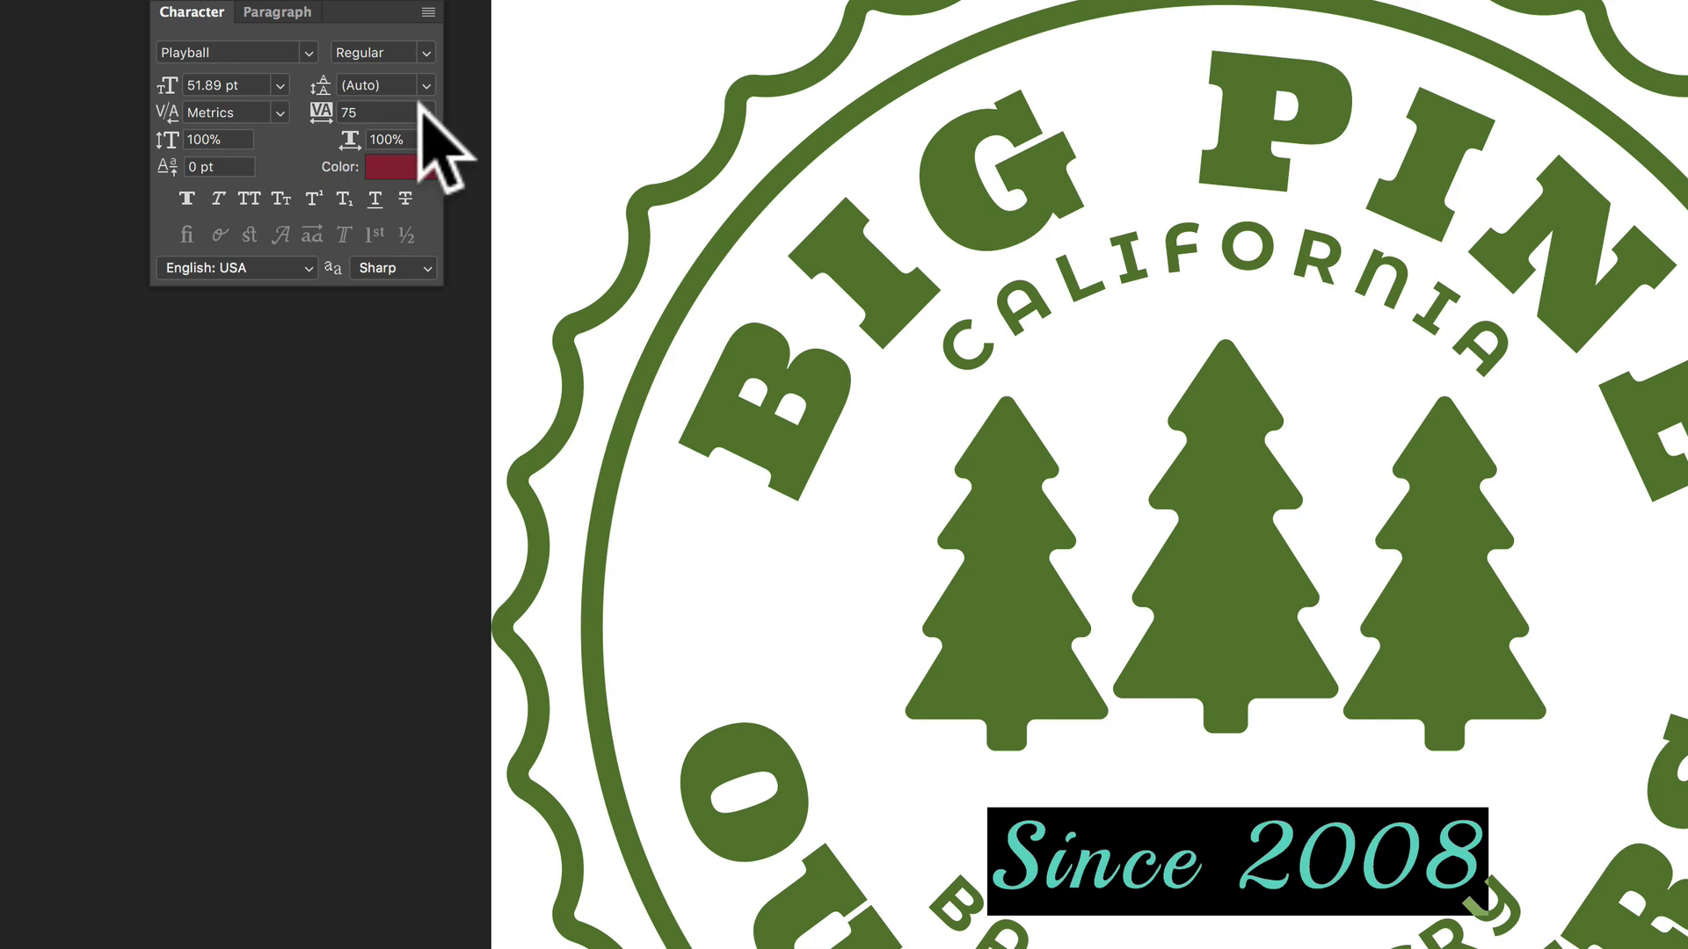
left_click(427, 109)
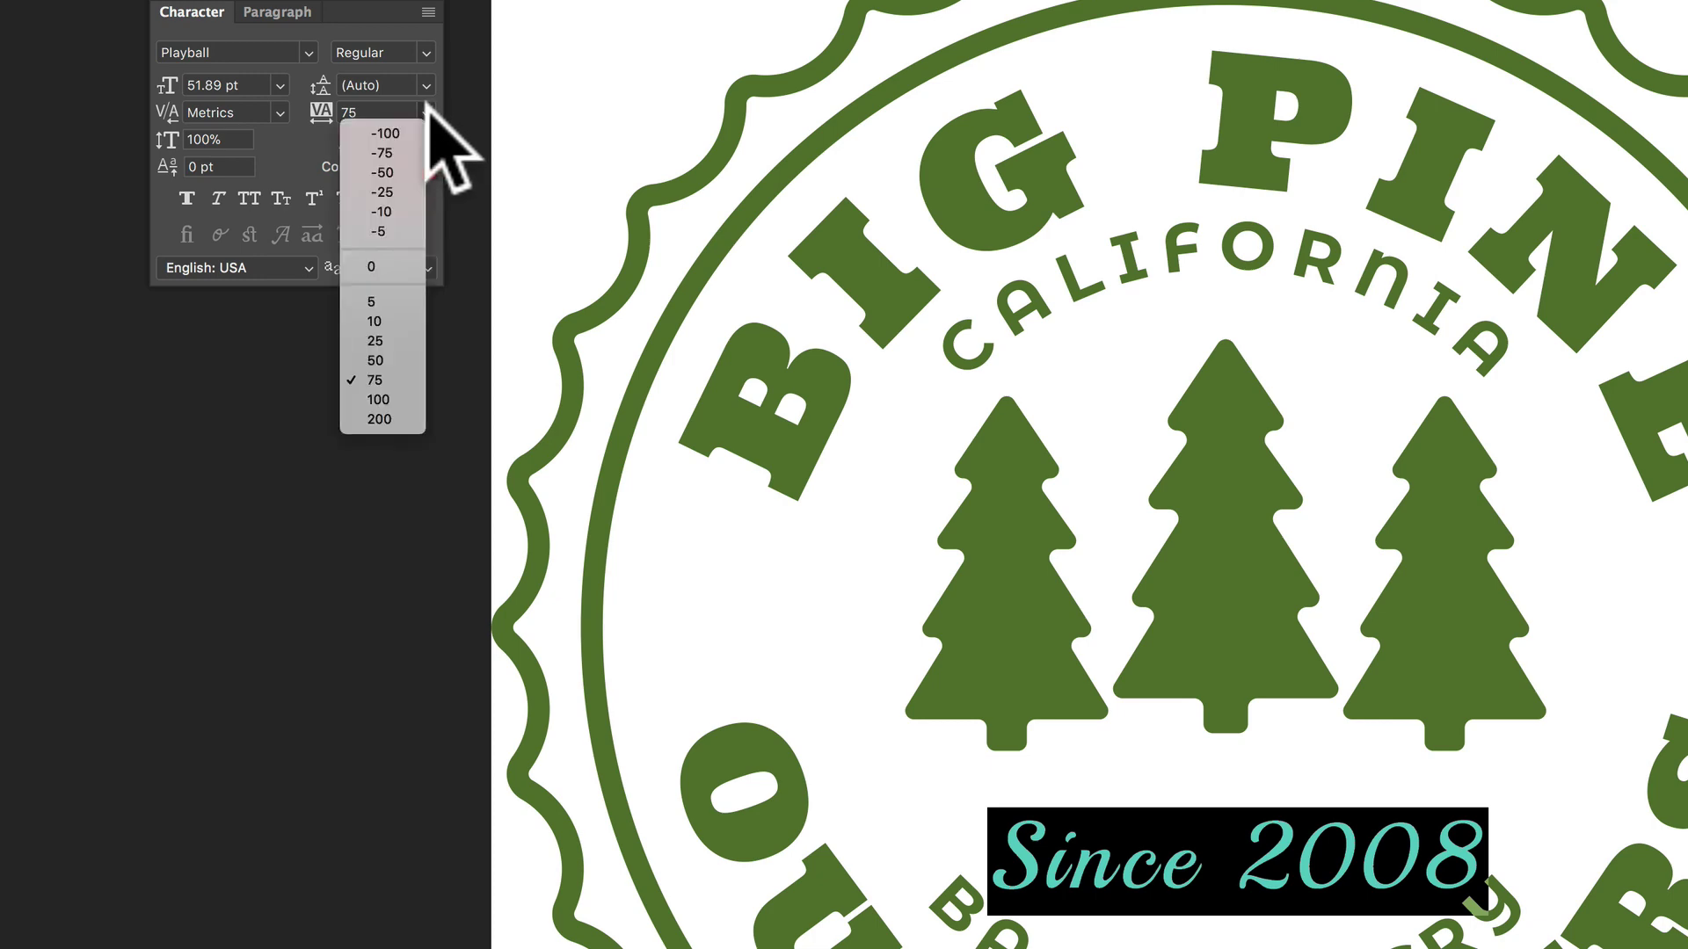
left_click(406, 267)
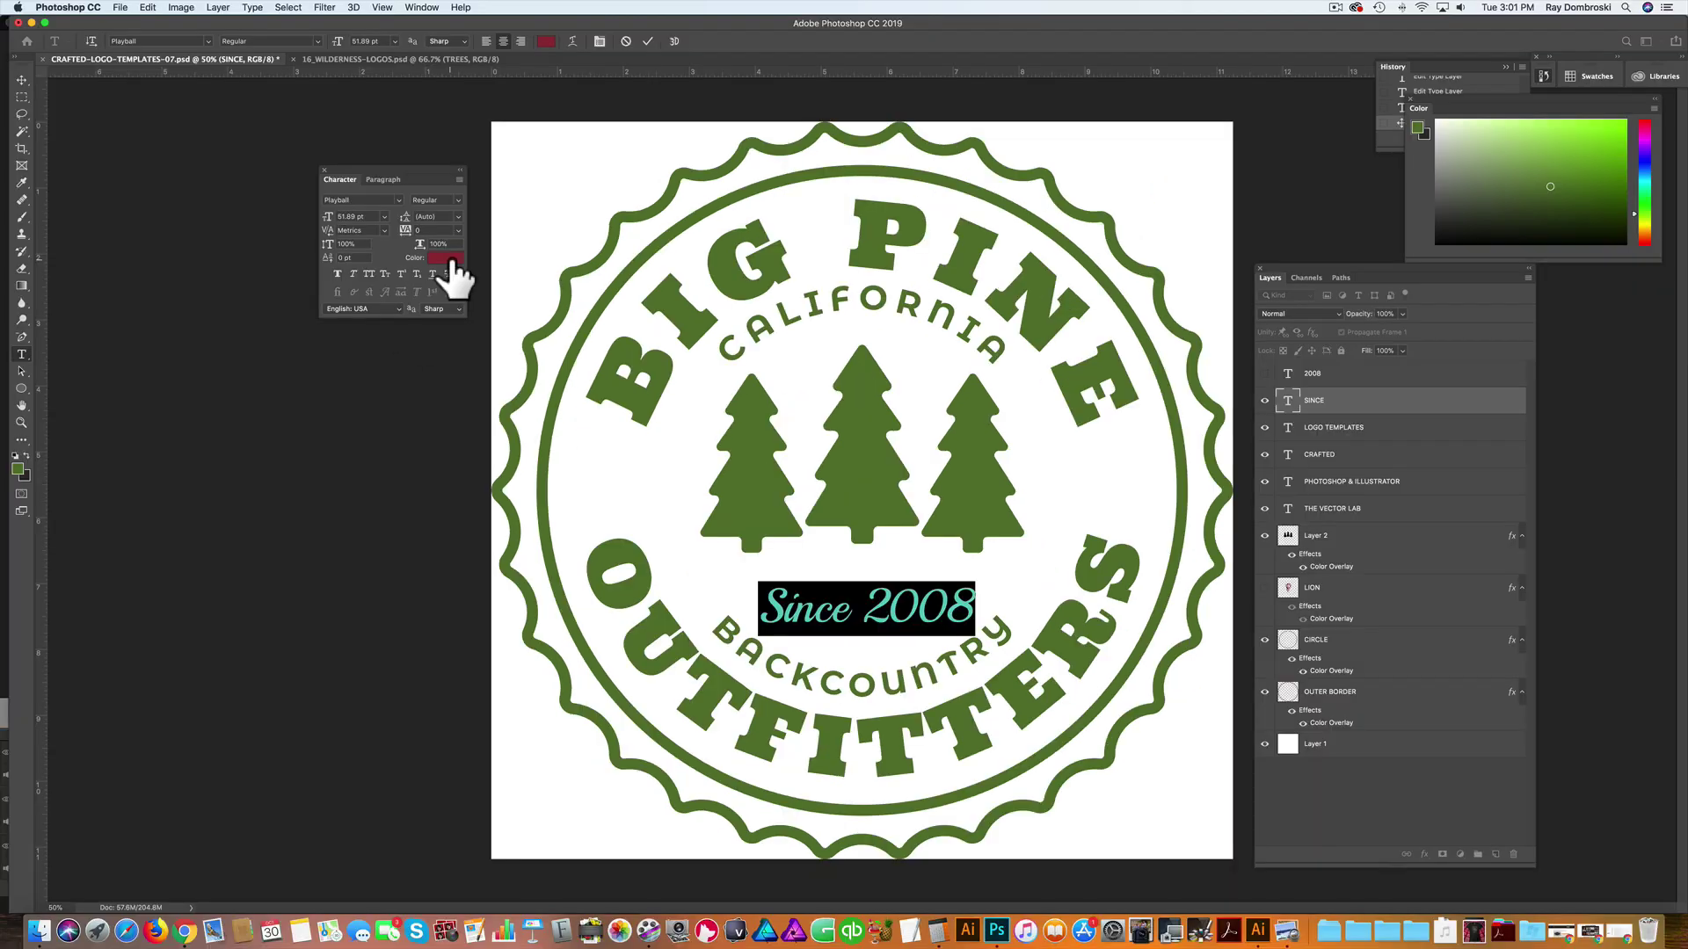
Step: Recolor the Since 2008 text with the badge green #57762f sampled from the artwork, and nudge it up slightly toward the trees
left_click(400, 166)
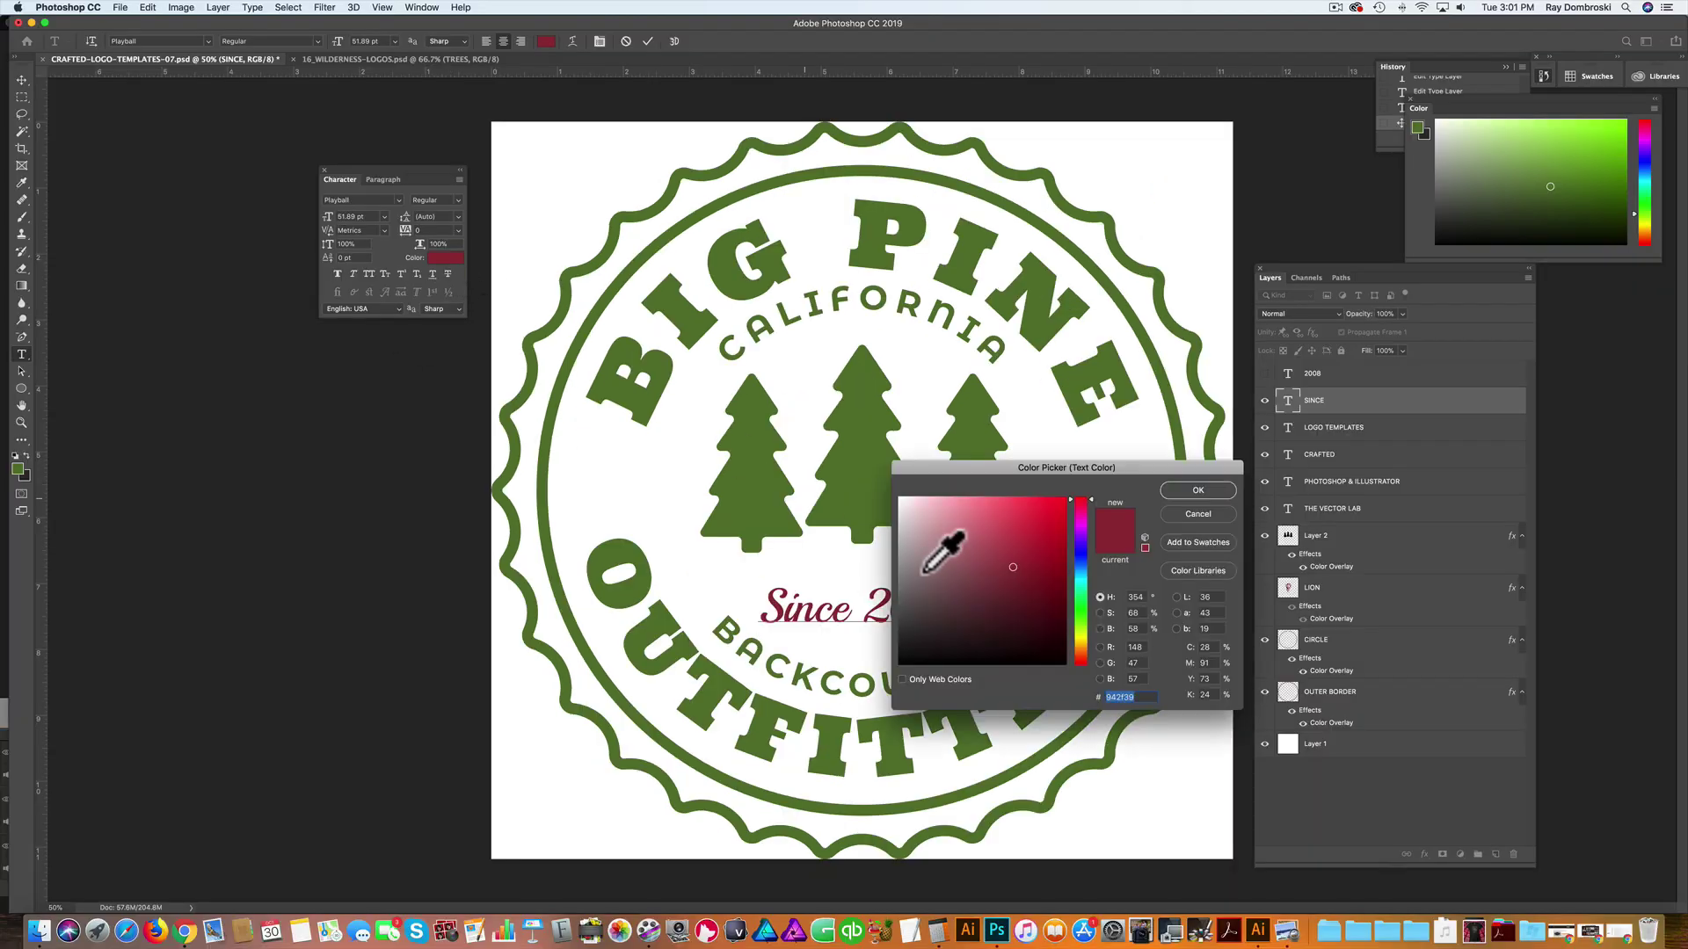
left_click(602, 413)
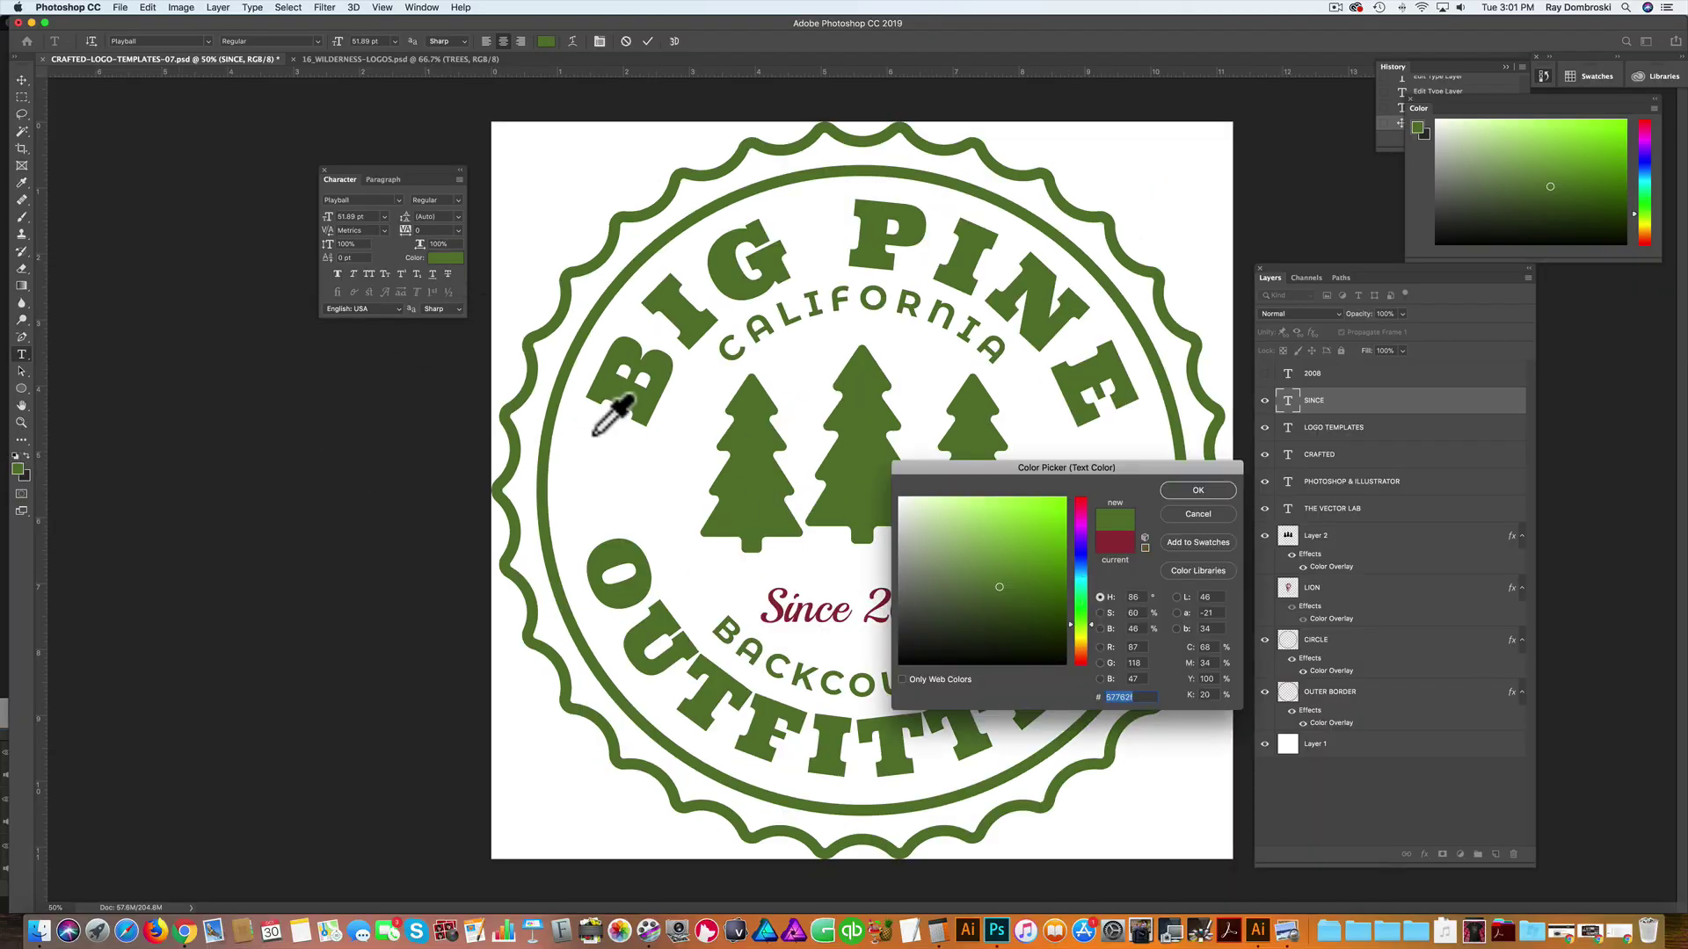
left_click(1192, 491)
left_click(22, 79)
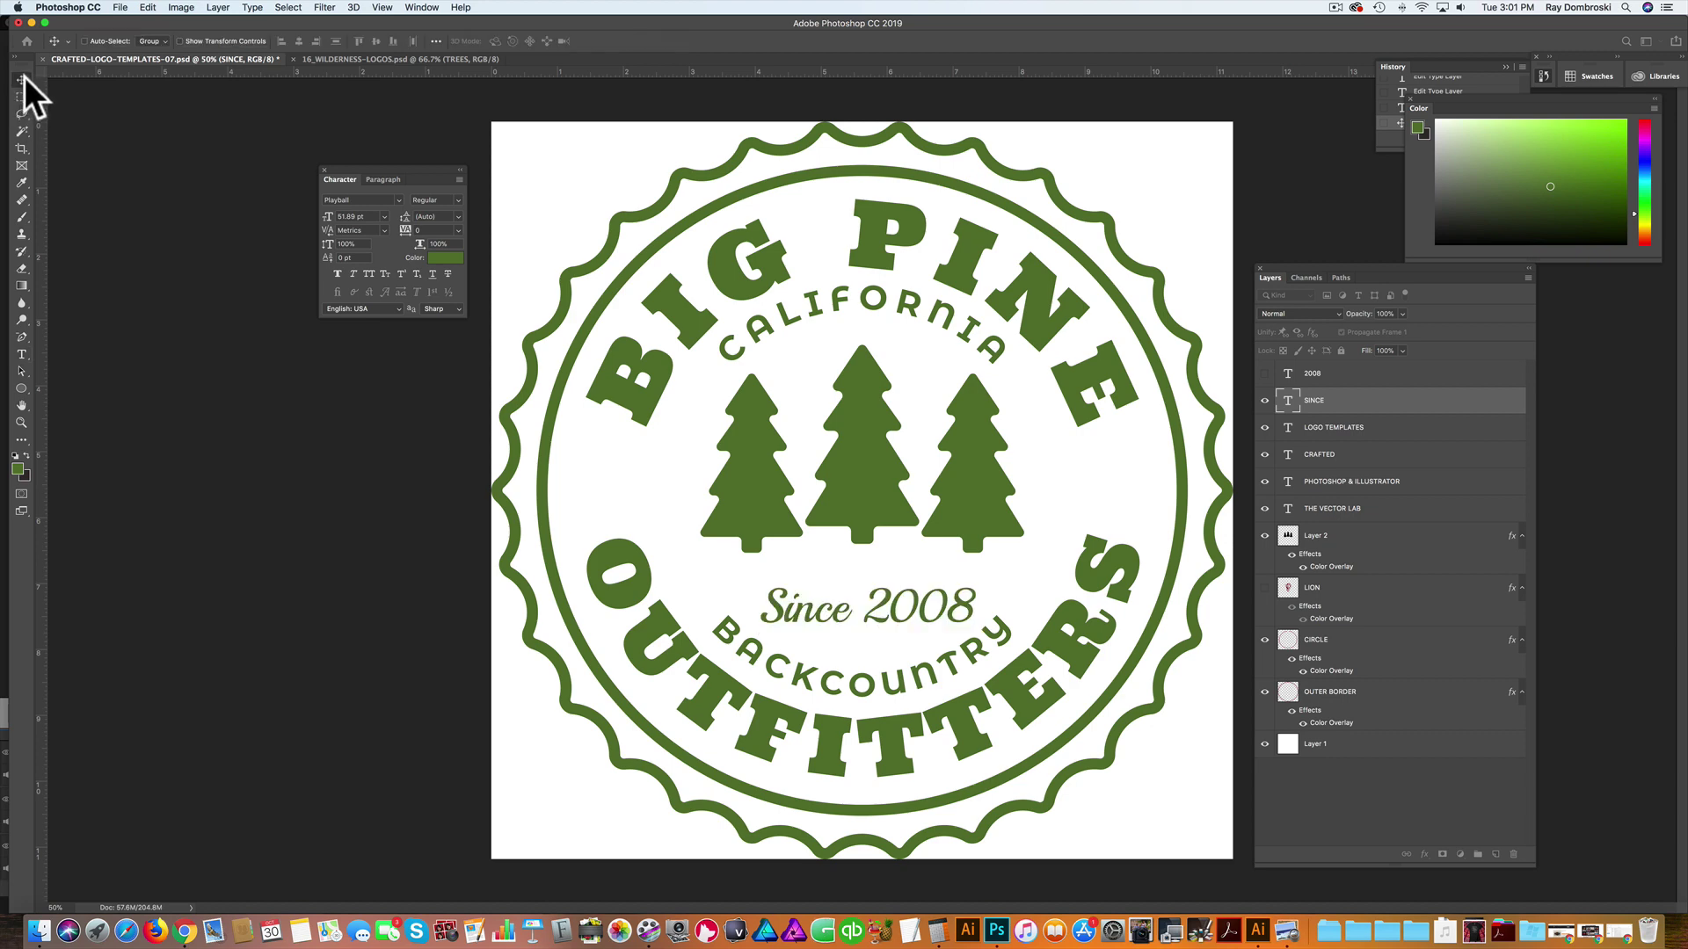
left_click_drag(803, 617, 799, 597)
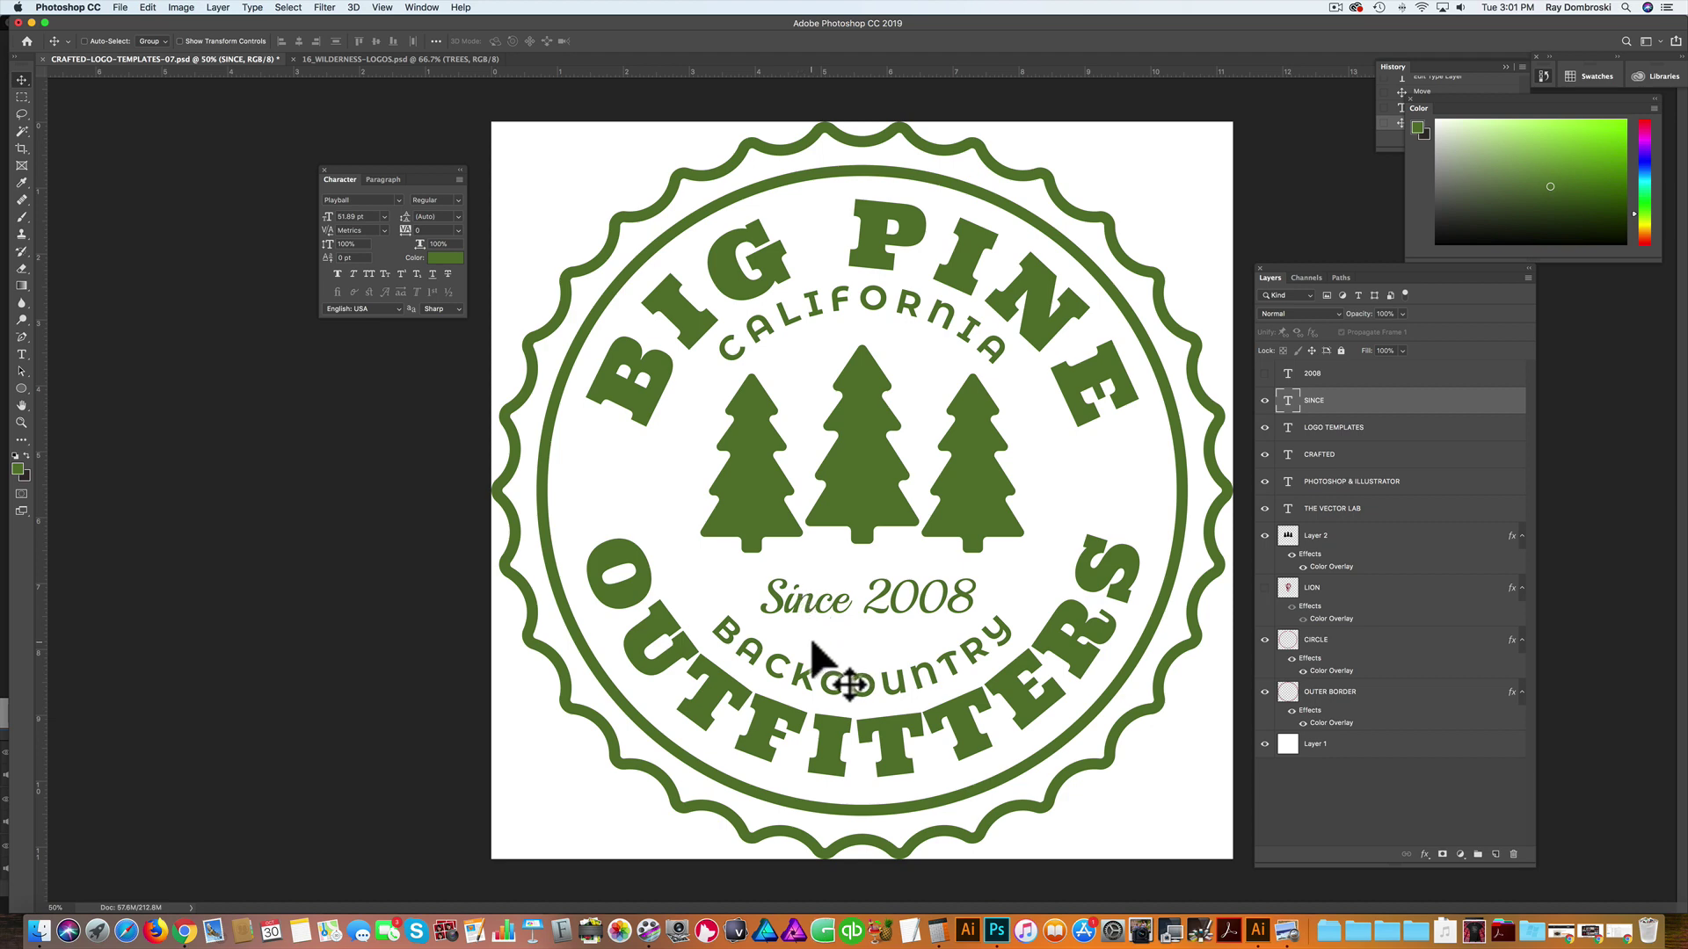
Step: Hide the white background Layer 1 and open the Save for Web export settings
left_click(1265, 744)
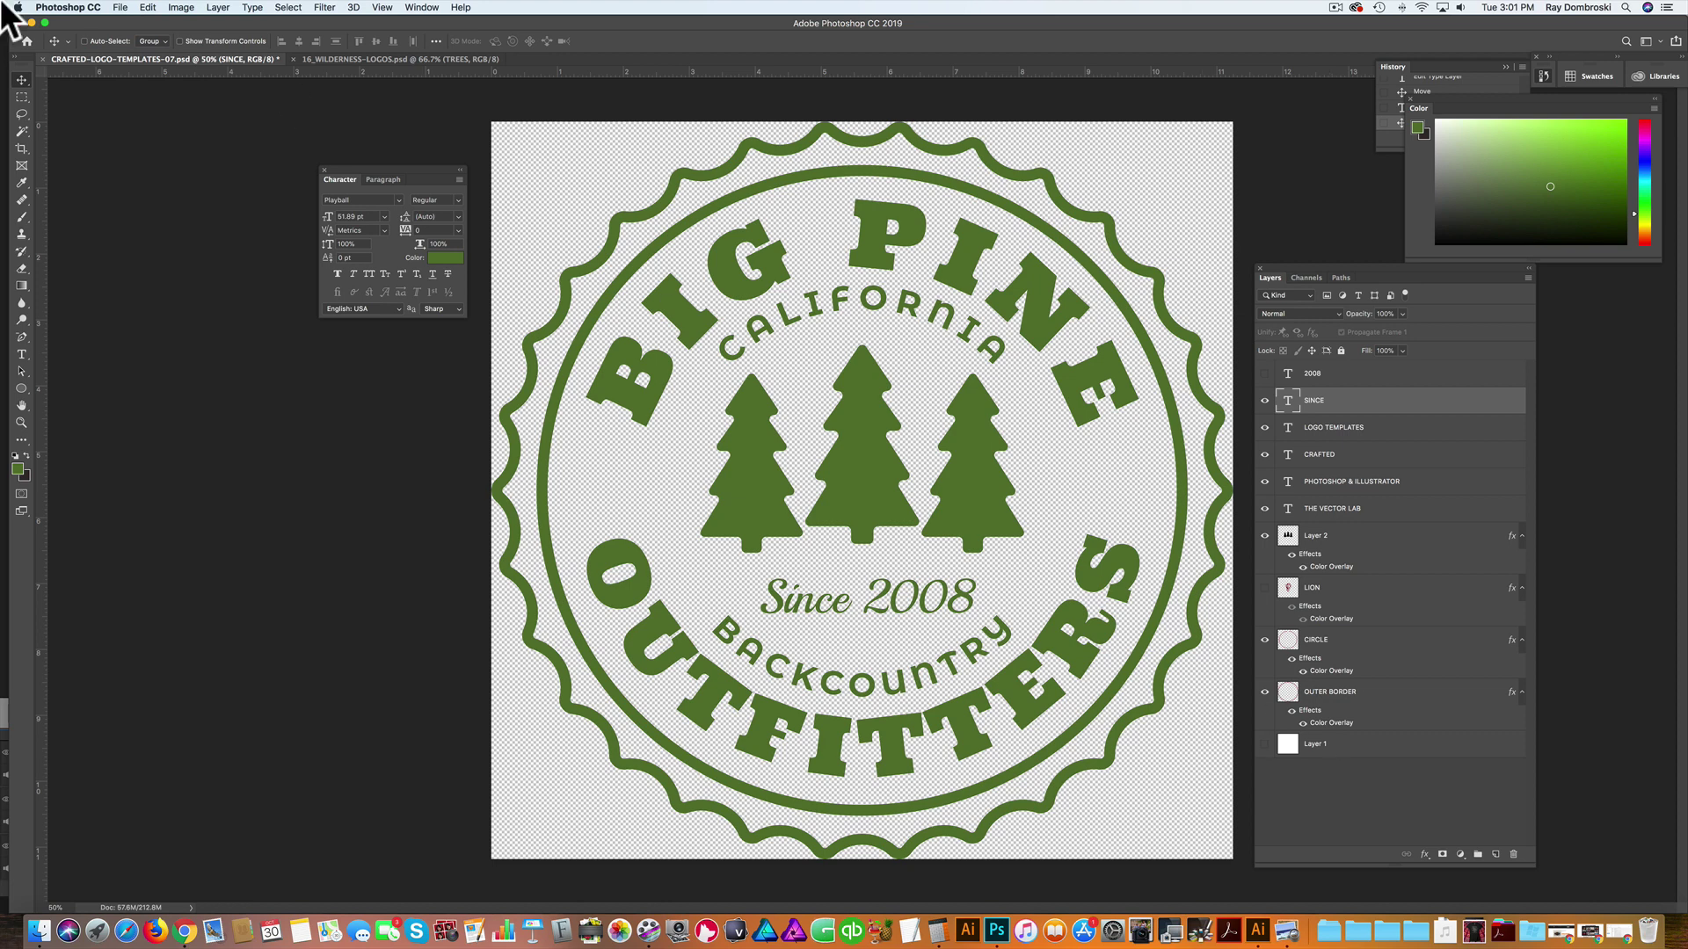
left_click(121, 7)
mouse_move(160, 304)
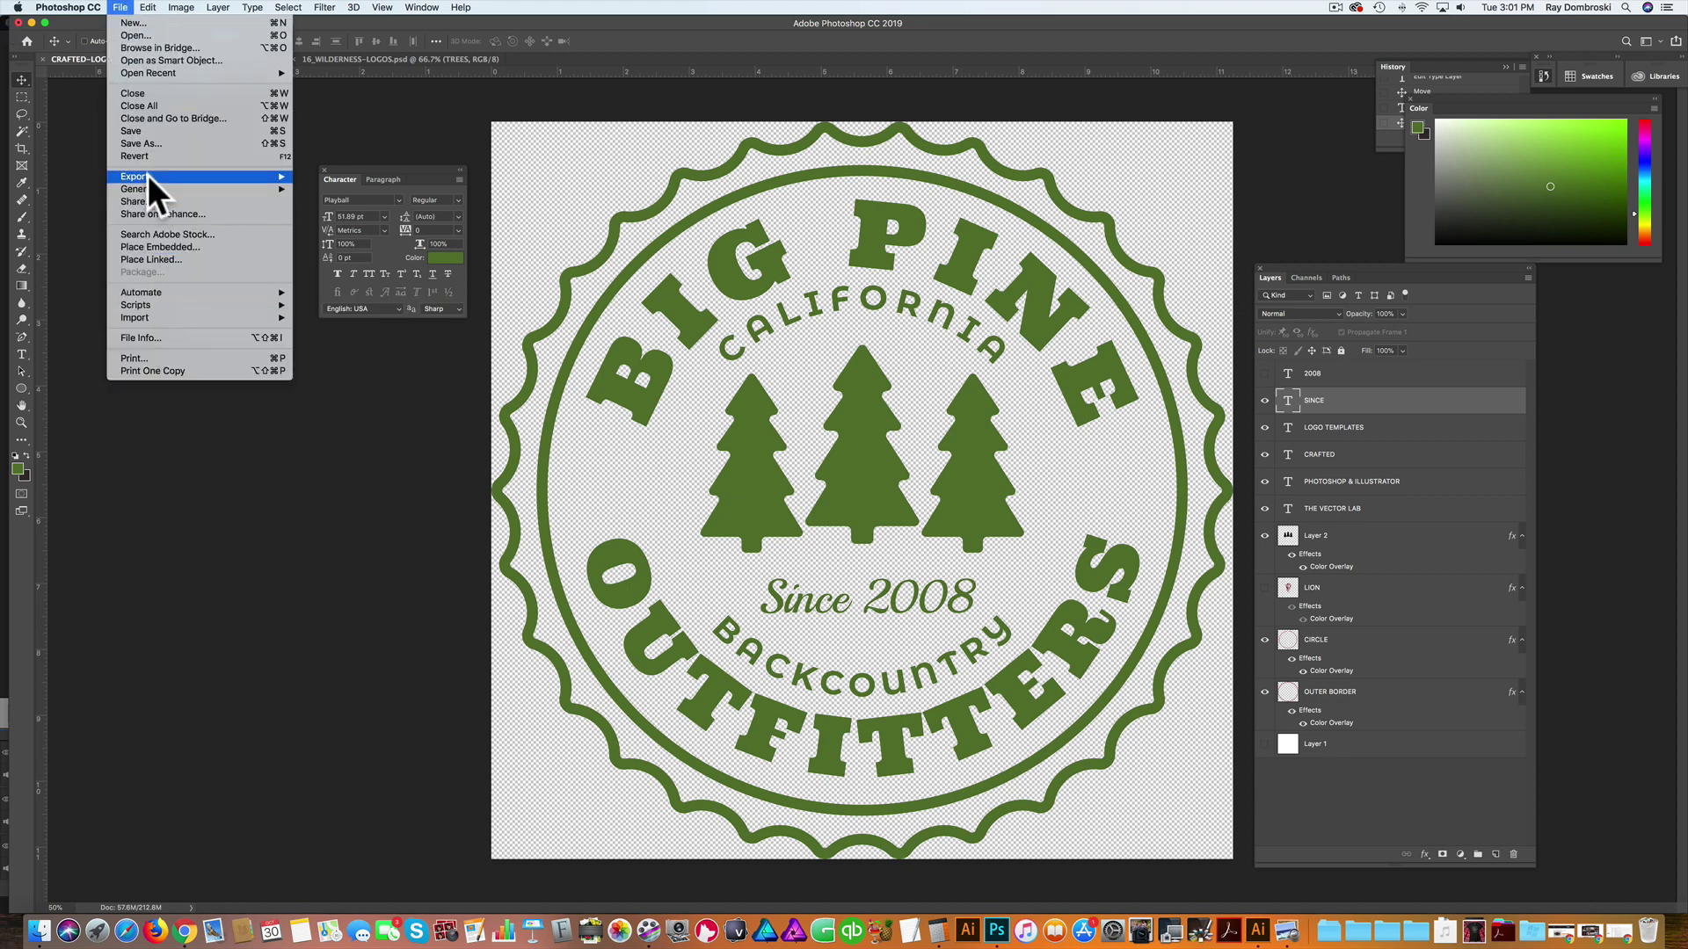
mouse_move(149, 176)
left_click(375, 228)
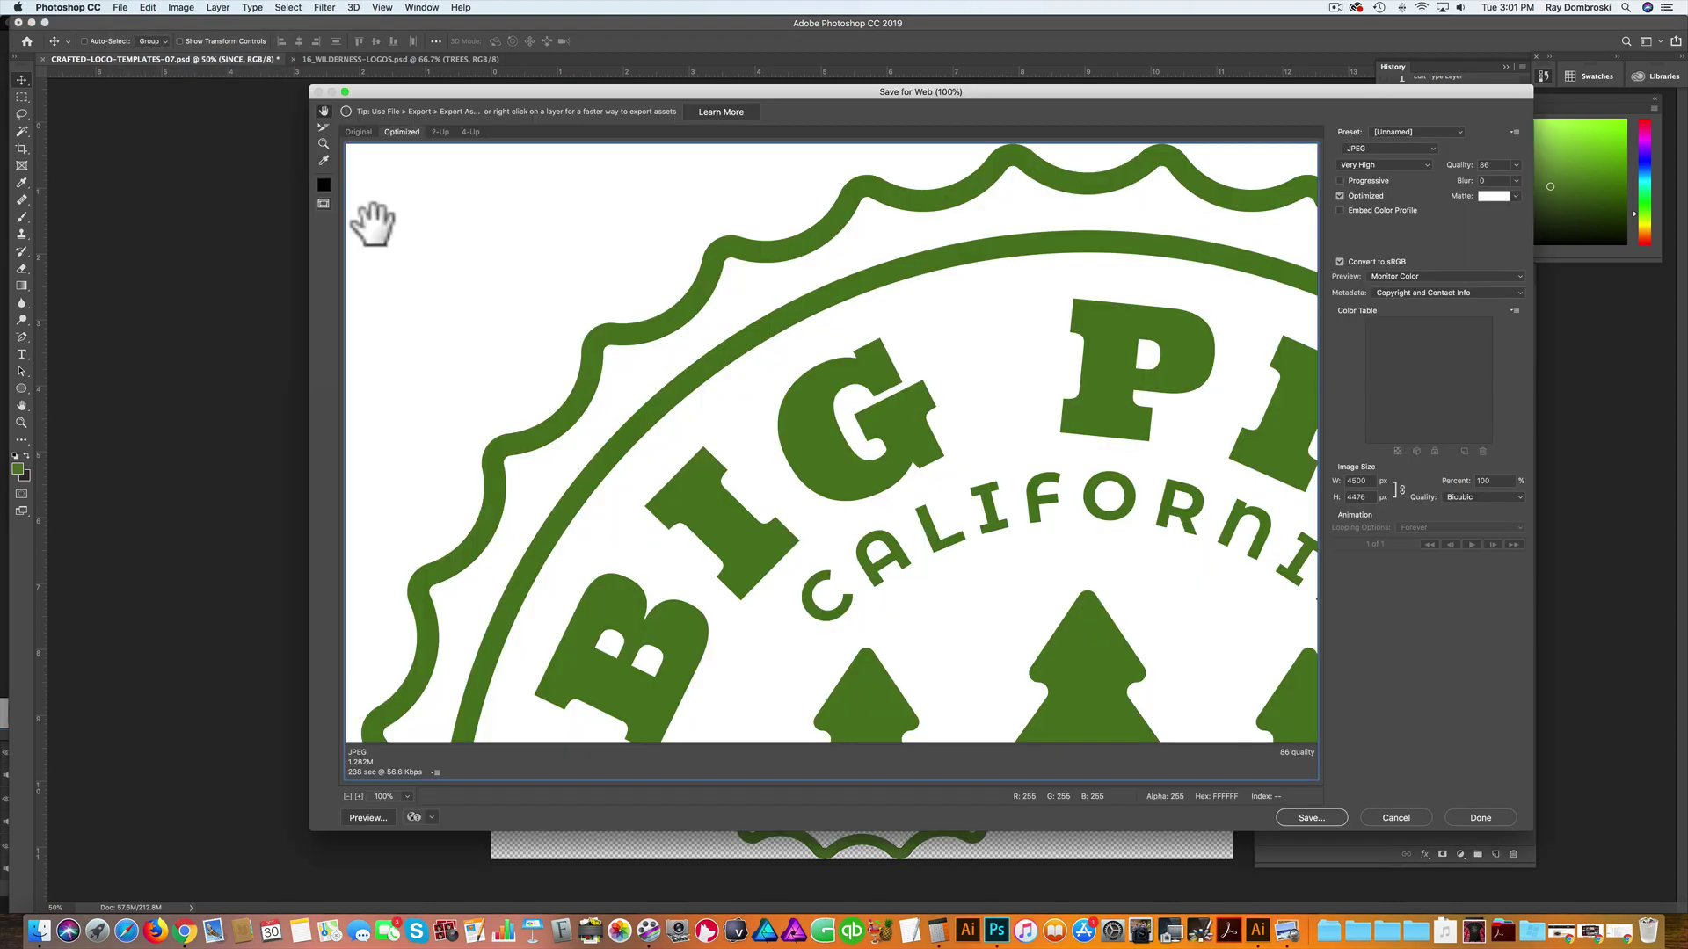
Step: Set the export format to PNG-8 with transparency and limit it to 2 colors
left_click(1404, 148)
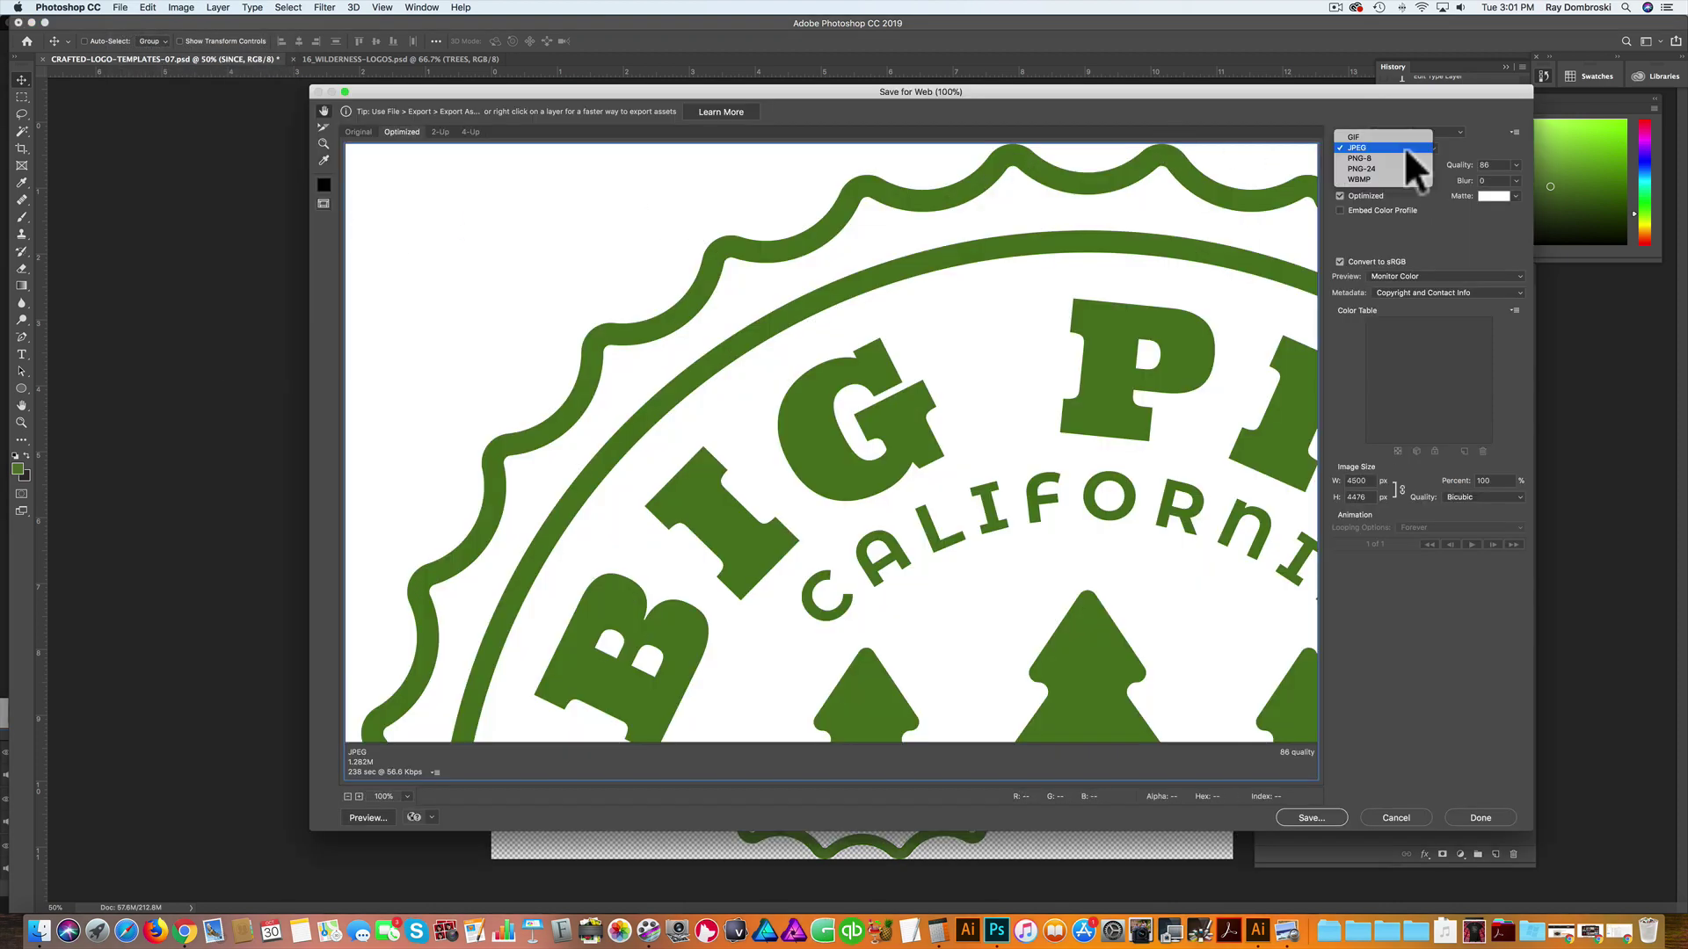
left_click(1404, 155)
left_click(1516, 164)
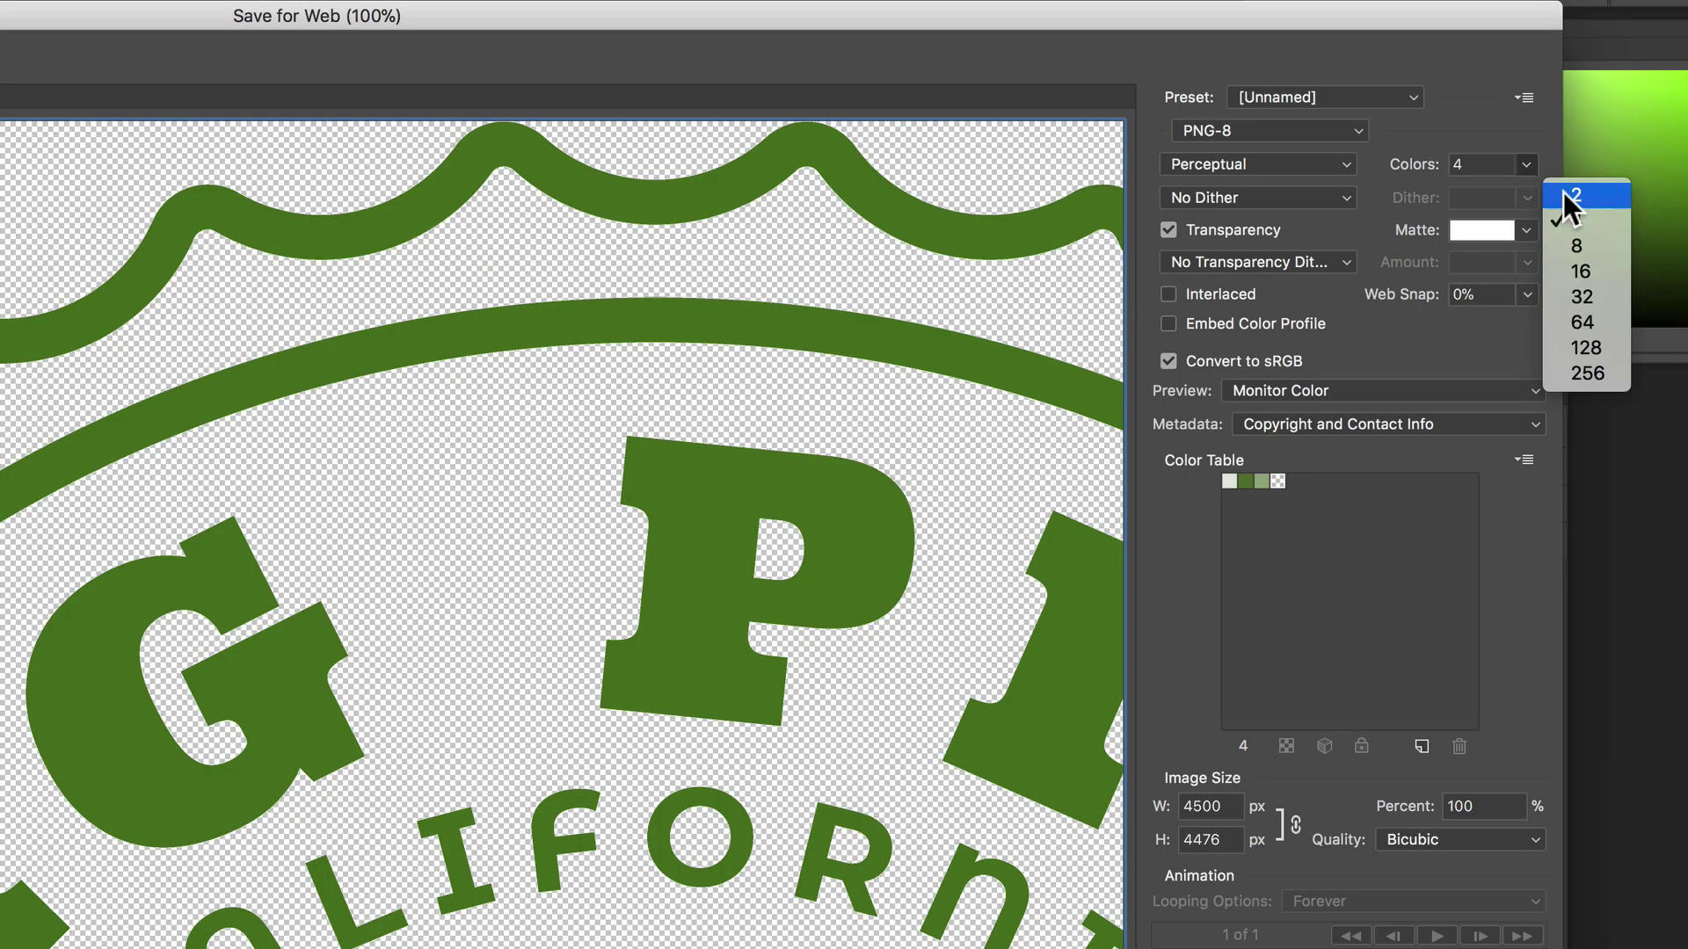
left_click(1564, 193)
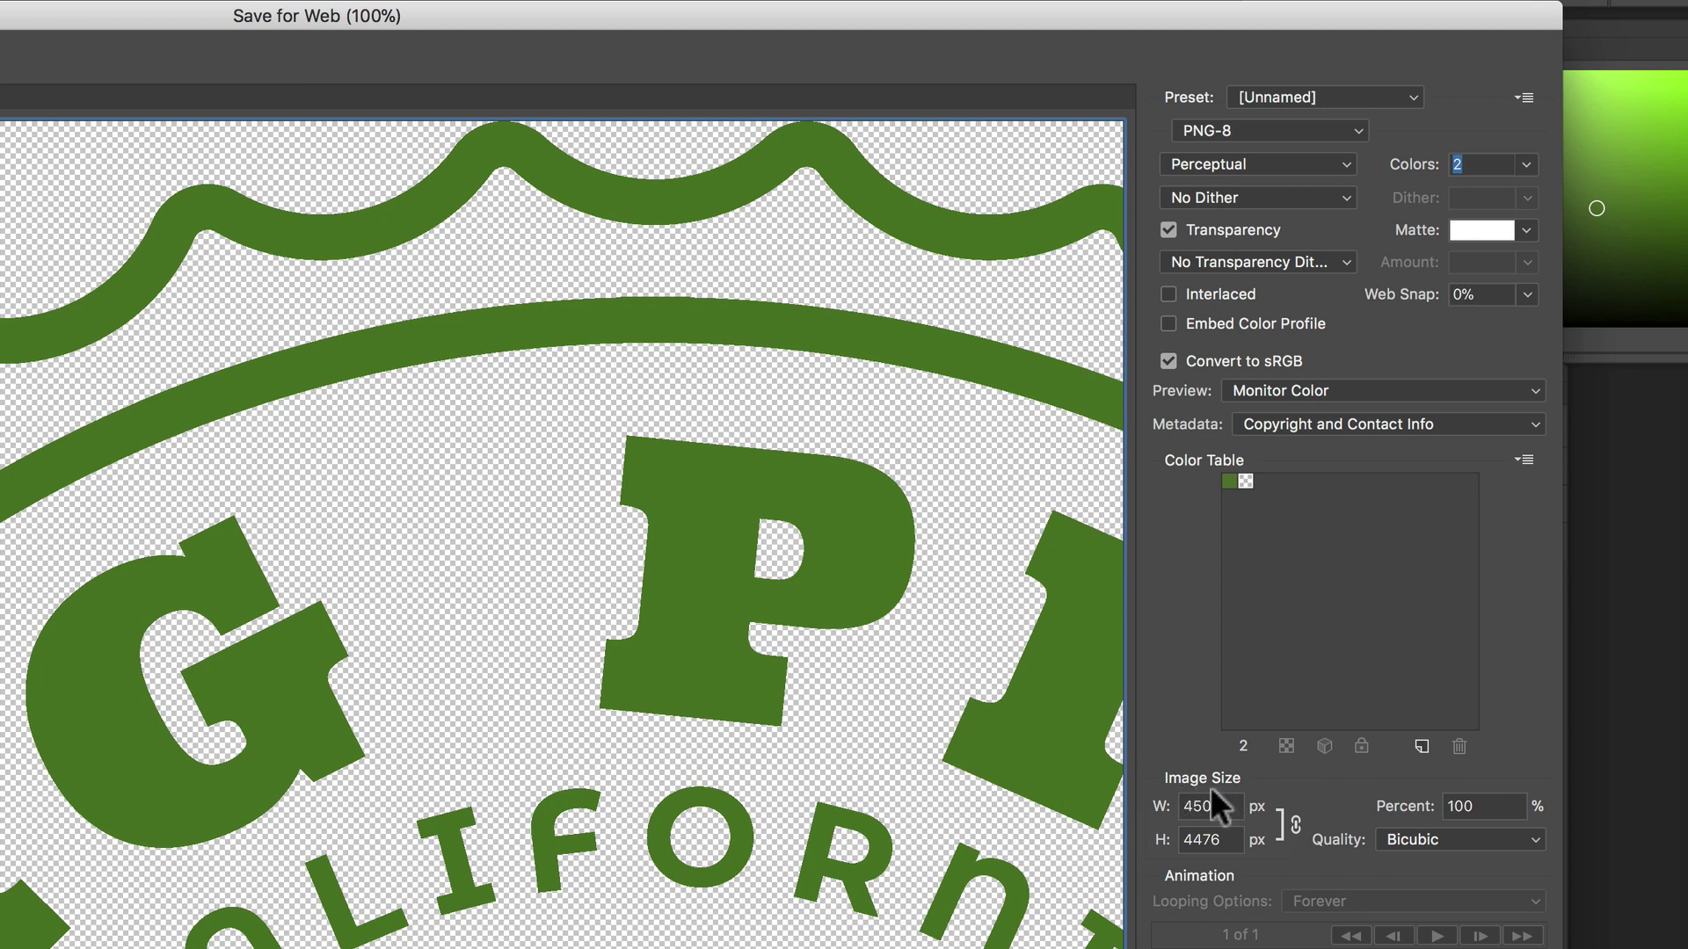
Step: Set the exported image width to 4000 px and start saving the file
left_click(1213, 806)
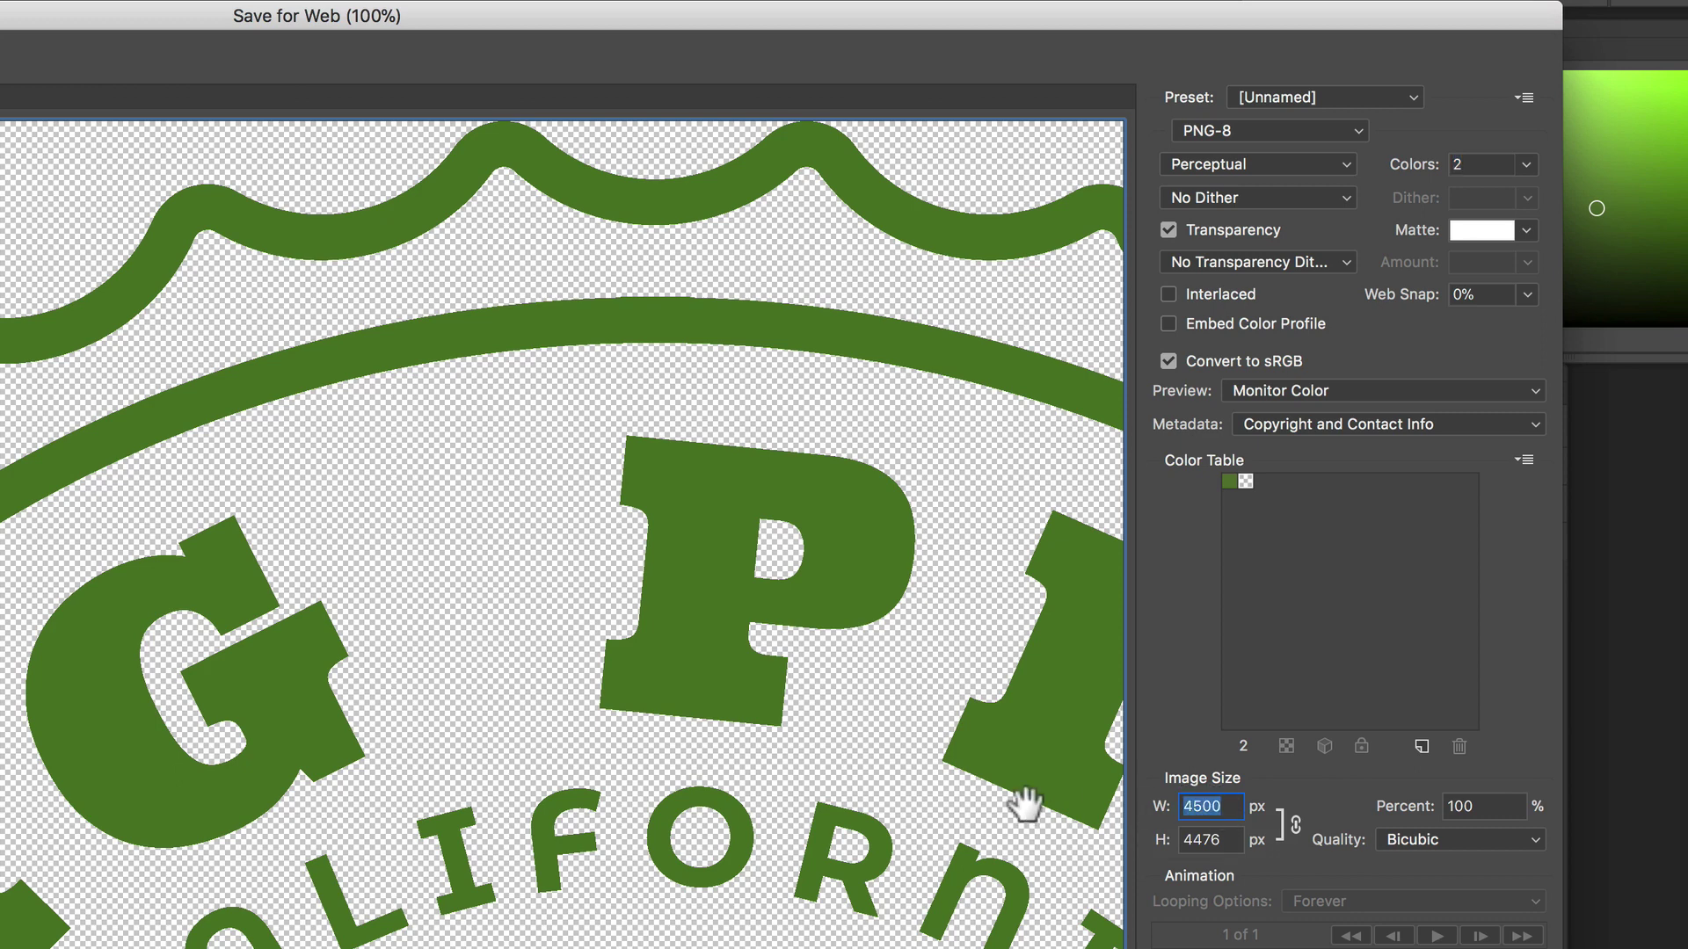
type("40")
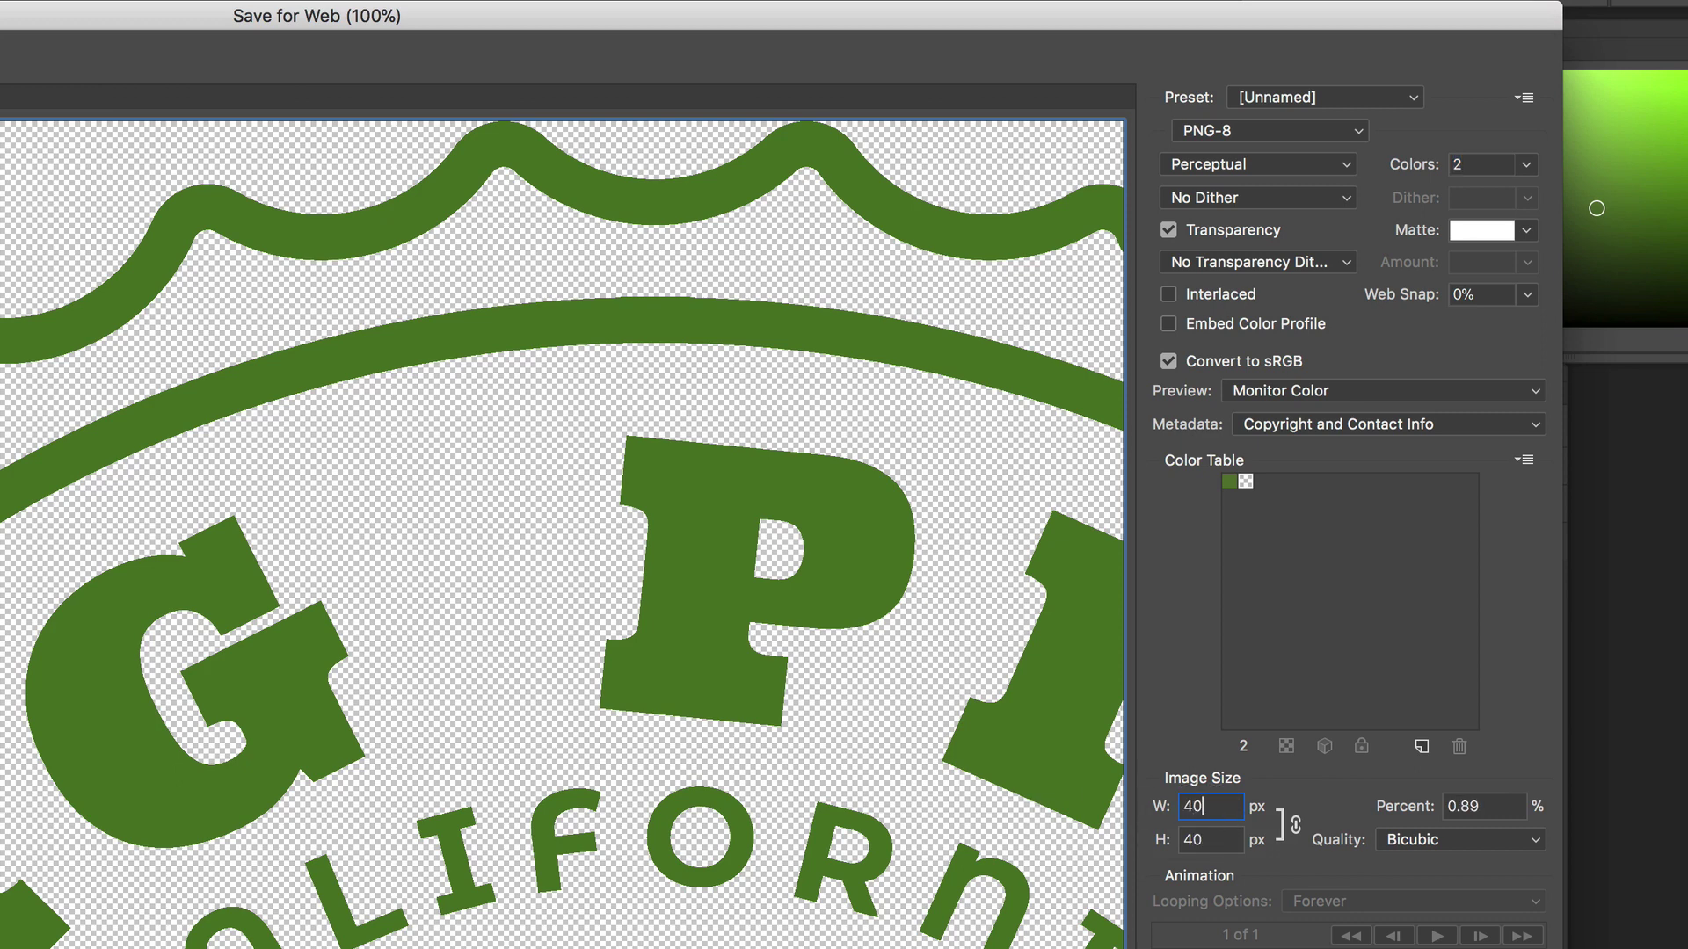
type("00")
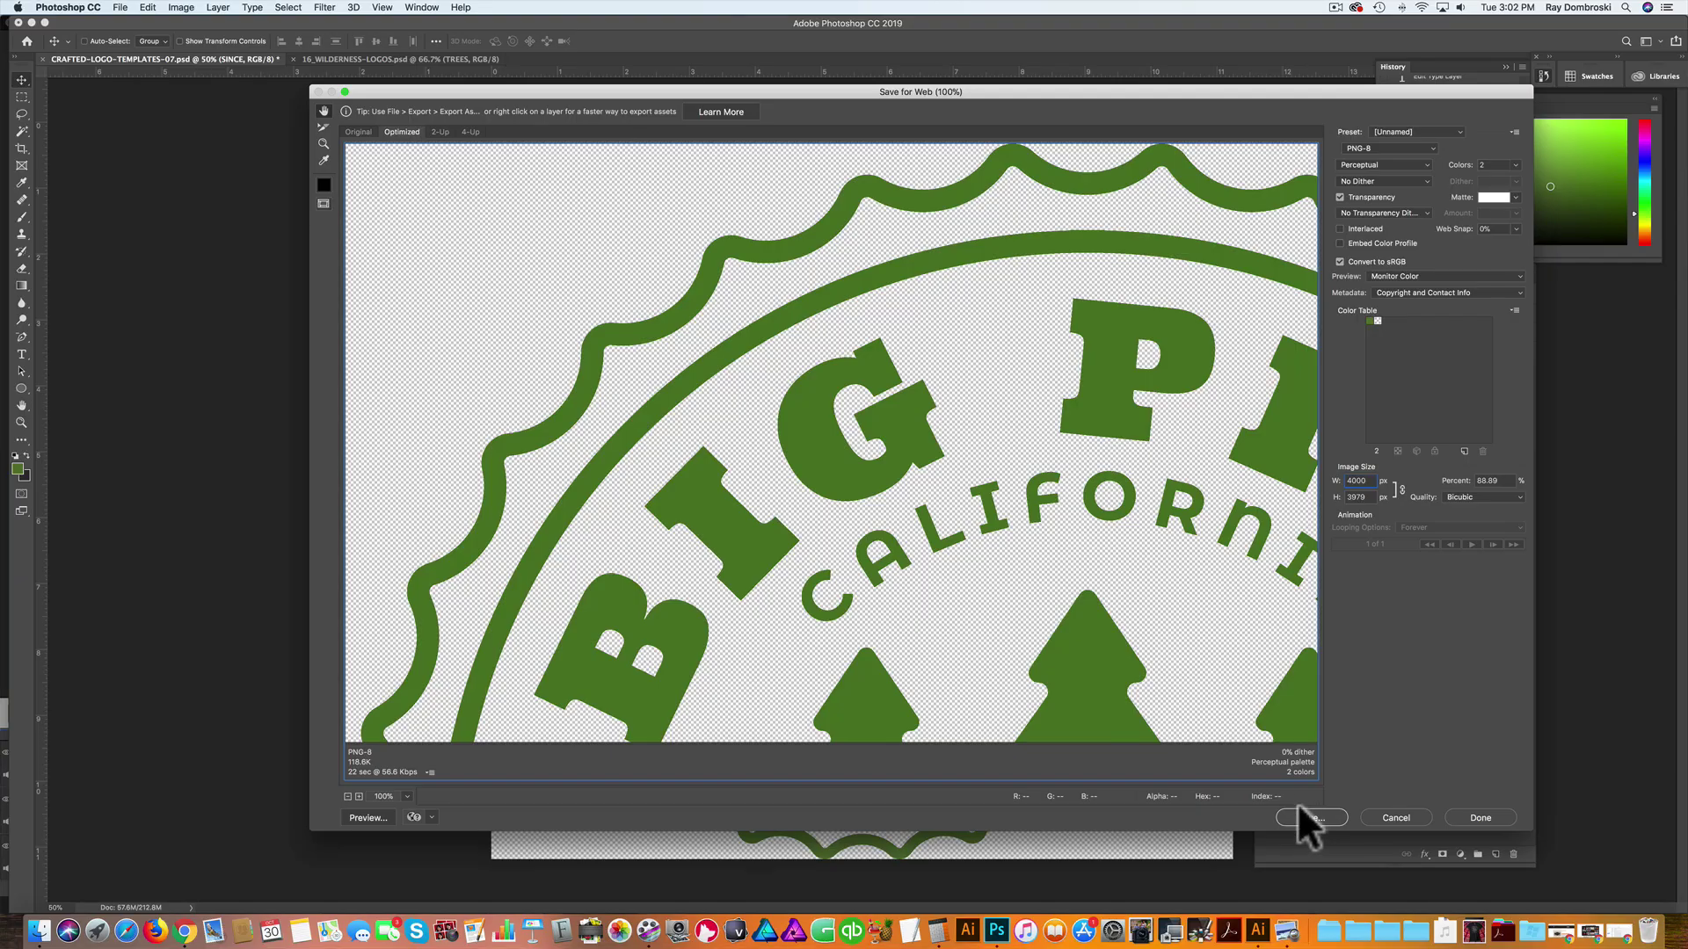
left_click(1300, 813)
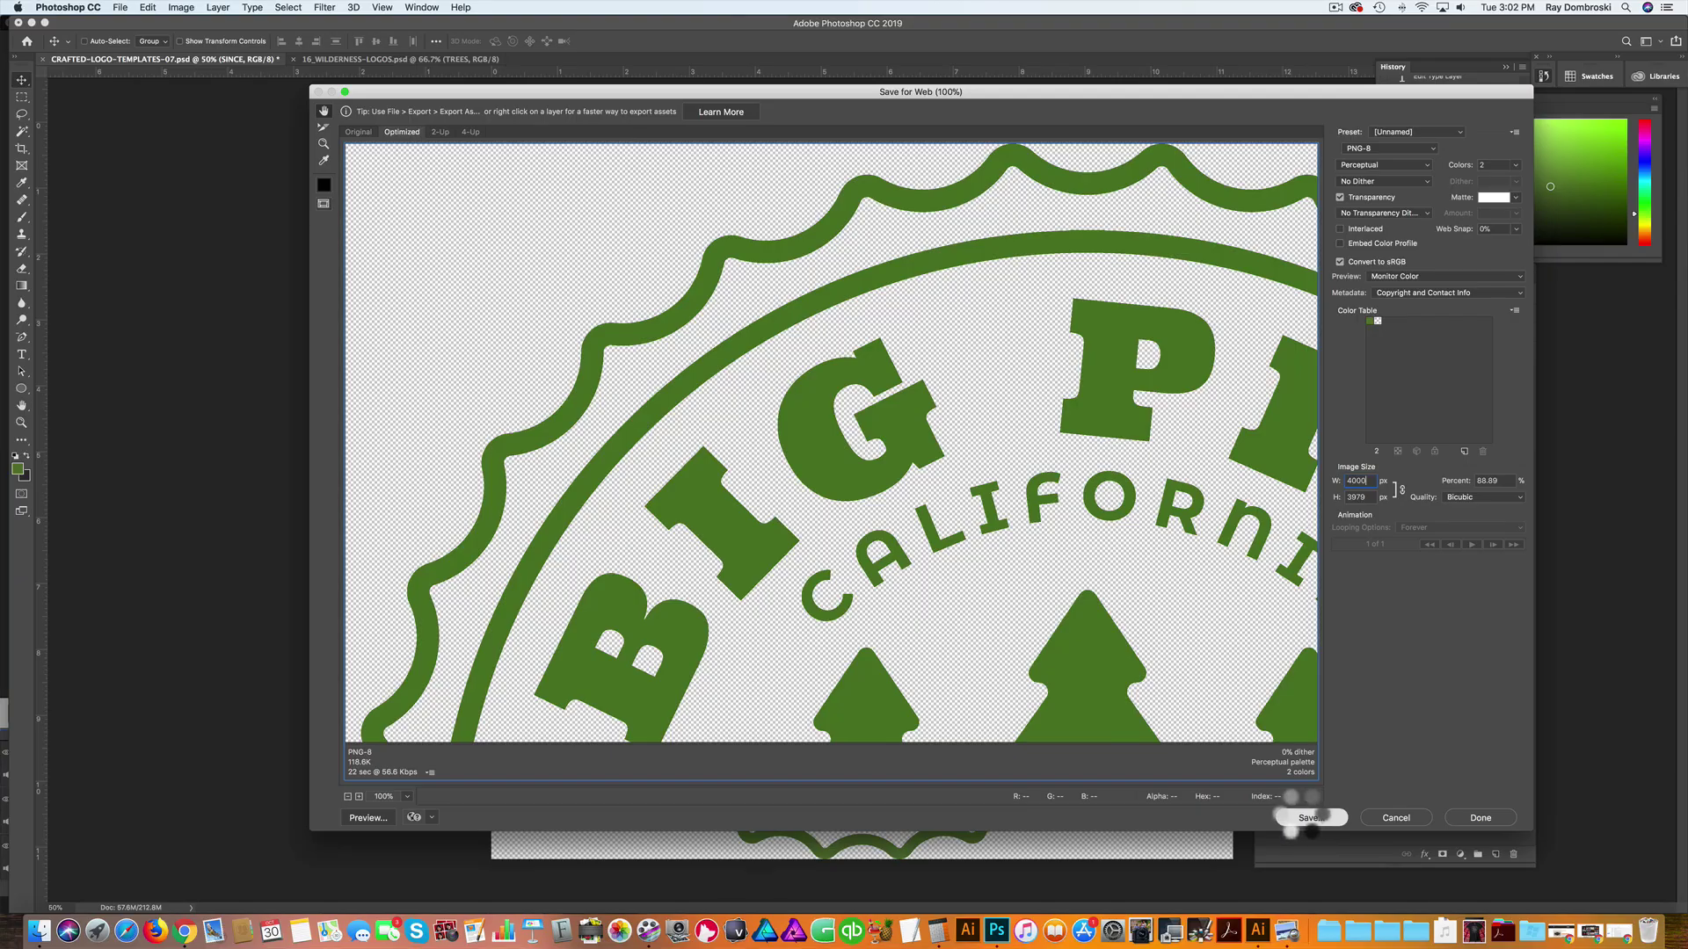